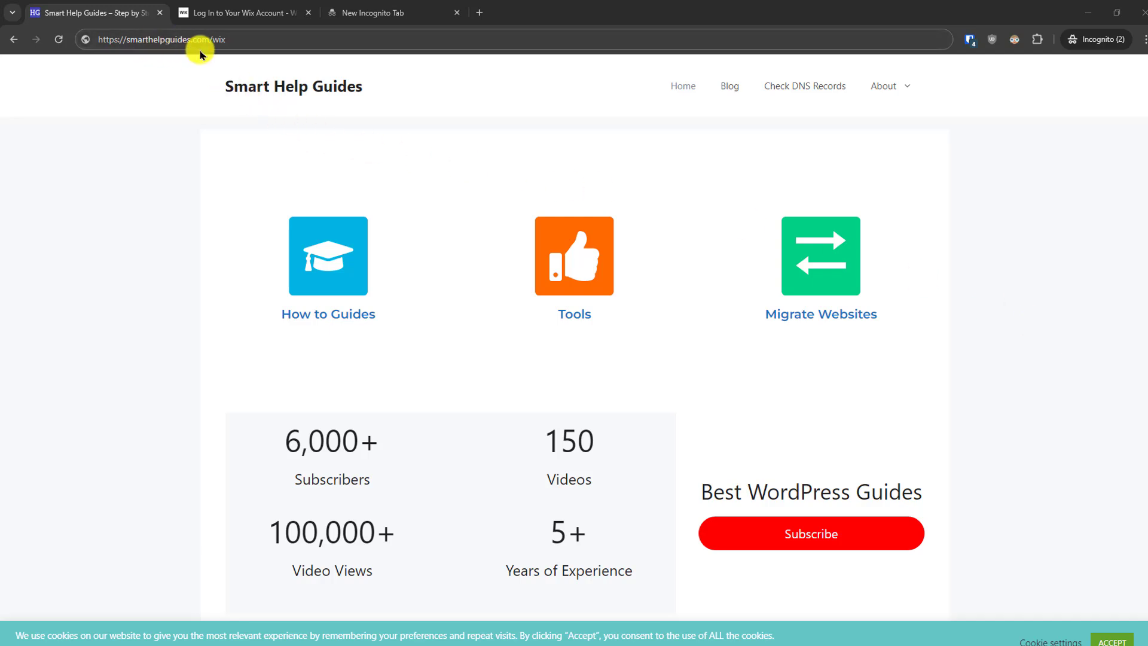
- Open smarthelpguides.com/wix and start a website for myself, my business or a friend, choosing setup without the AI chat
{"action": "left_click", "coordinate": [266, 39]}
{"action": "key", "text": "Return"}
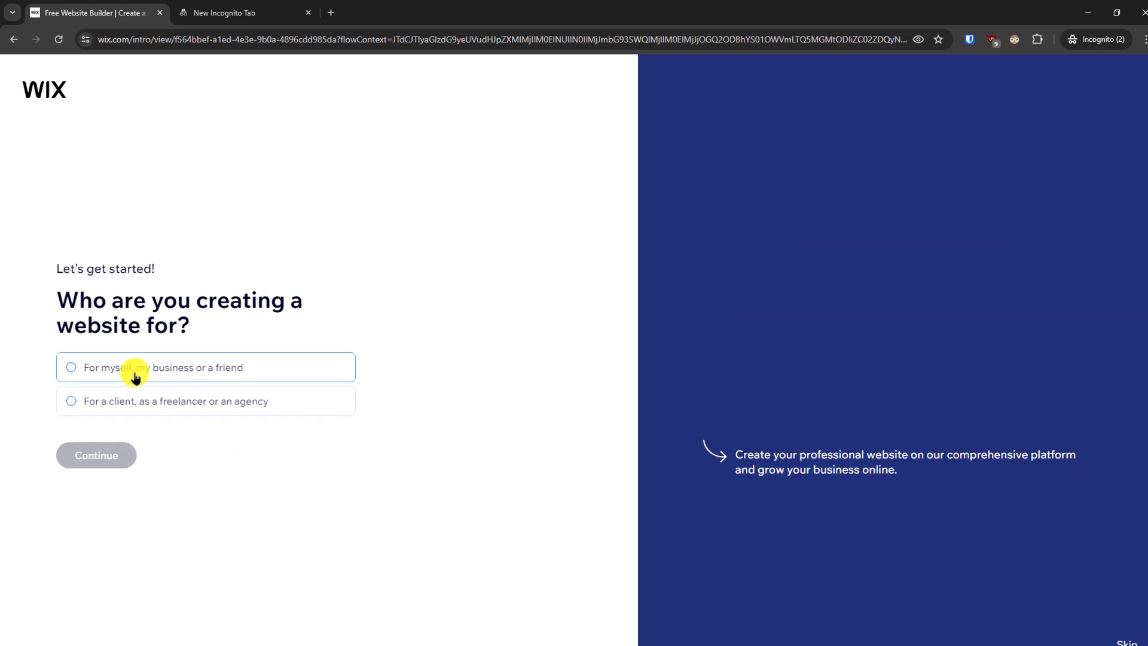
{"action": "left_click", "coordinate": [135, 376]}
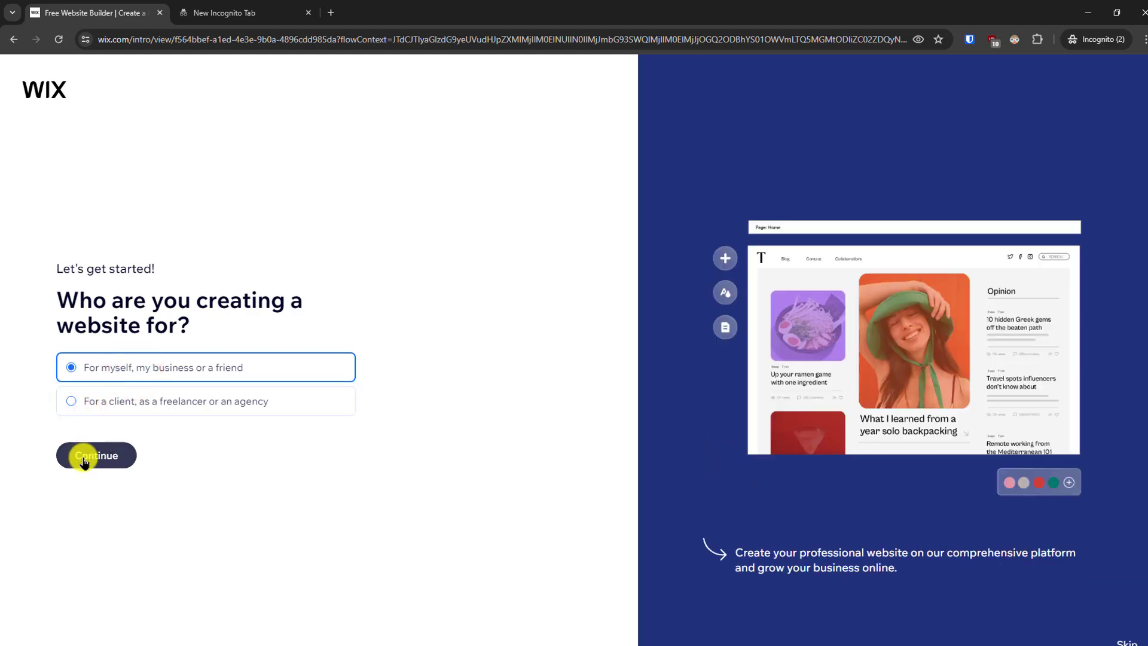
{"action": "left_click", "coordinate": [84, 460]}
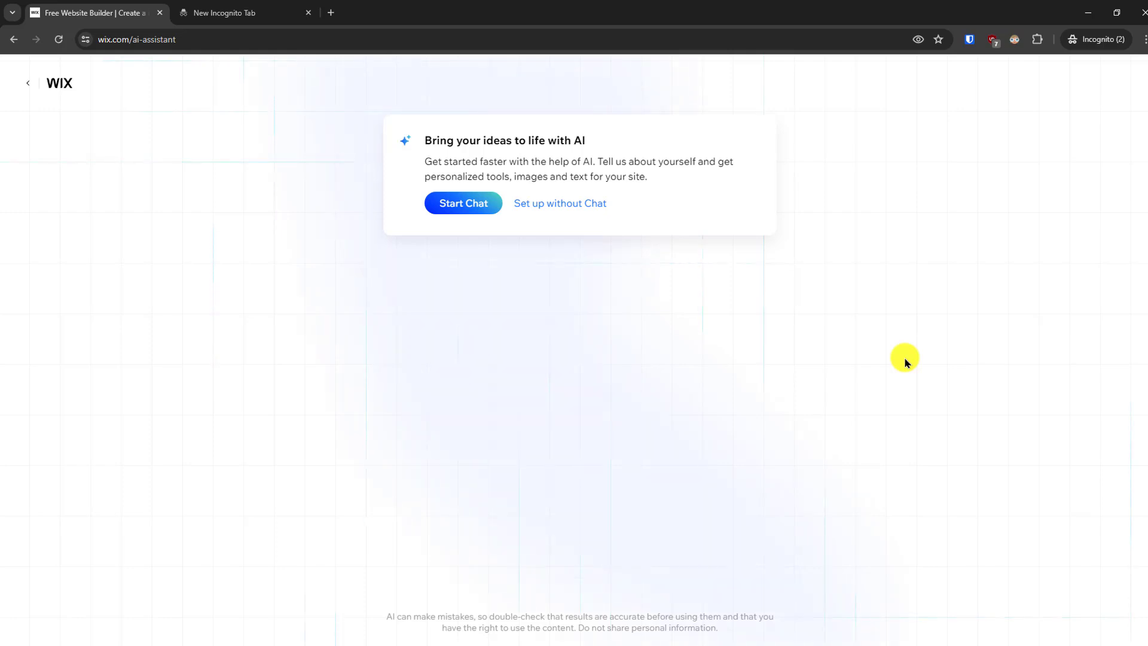
{"action": "left_click", "coordinate": [568, 203]}
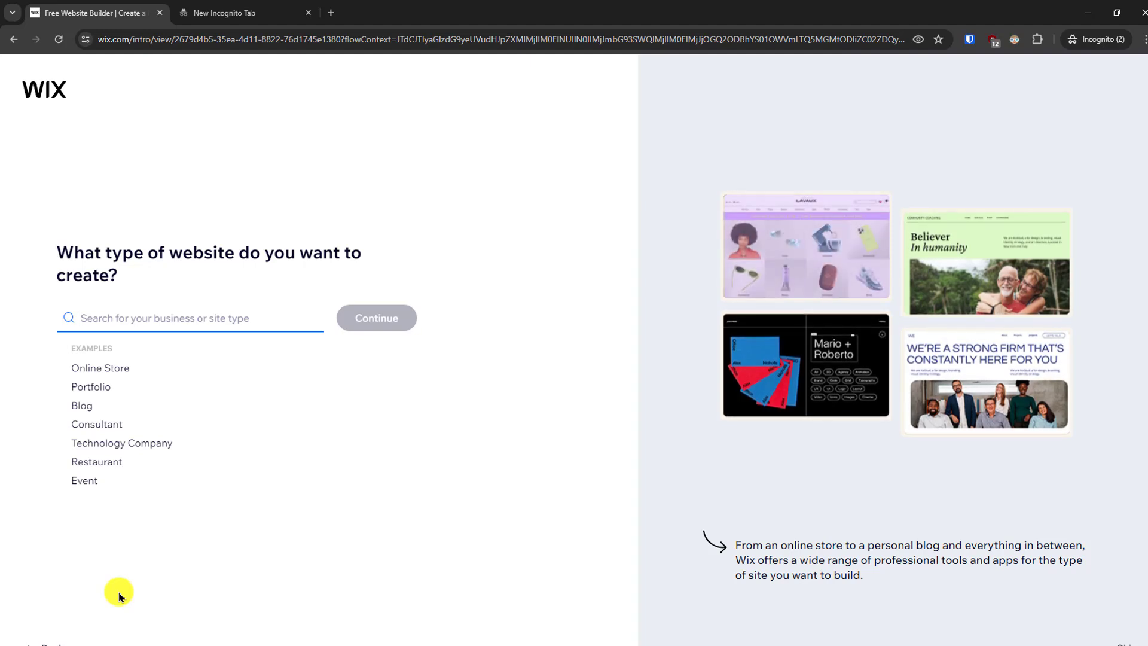
- Set the website type to Bakery and continue to the site dashboard
{"action": "type", "text": "Bakery"}
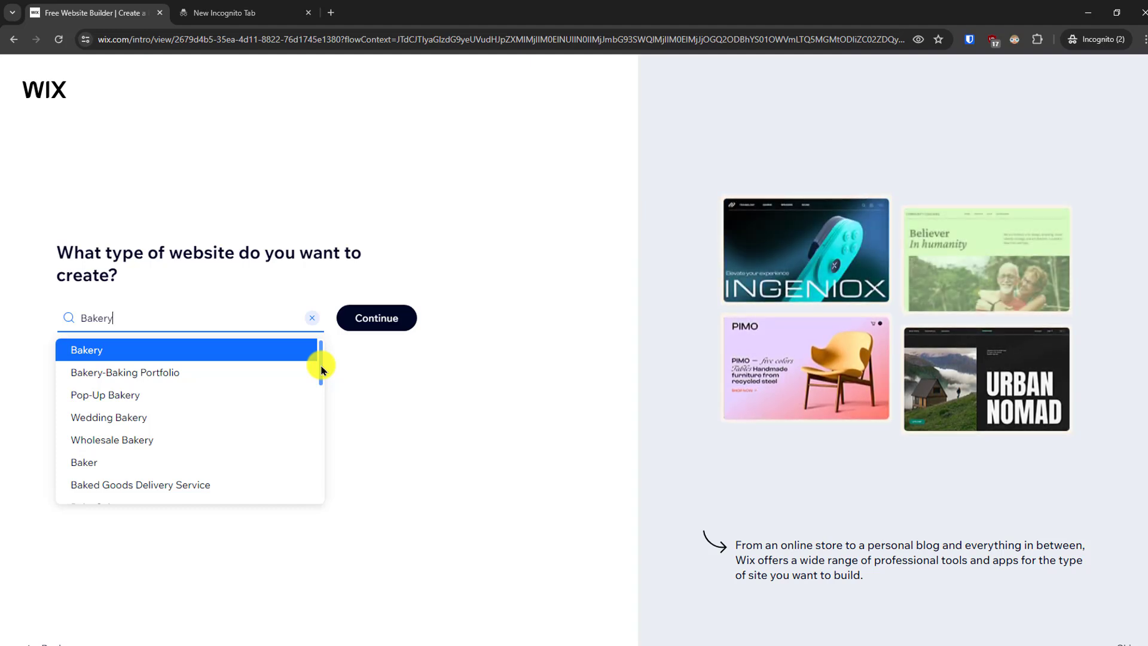
{"action": "mouse_move", "coordinate": [321, 370]}
{"action": "left_mouse_down"}
{"action": "mouse_move", "coordinate": [320, 389]}
{"action": "mouse_move", "coordinate": [321, 367]}
{"action": "left_mouse_up"}
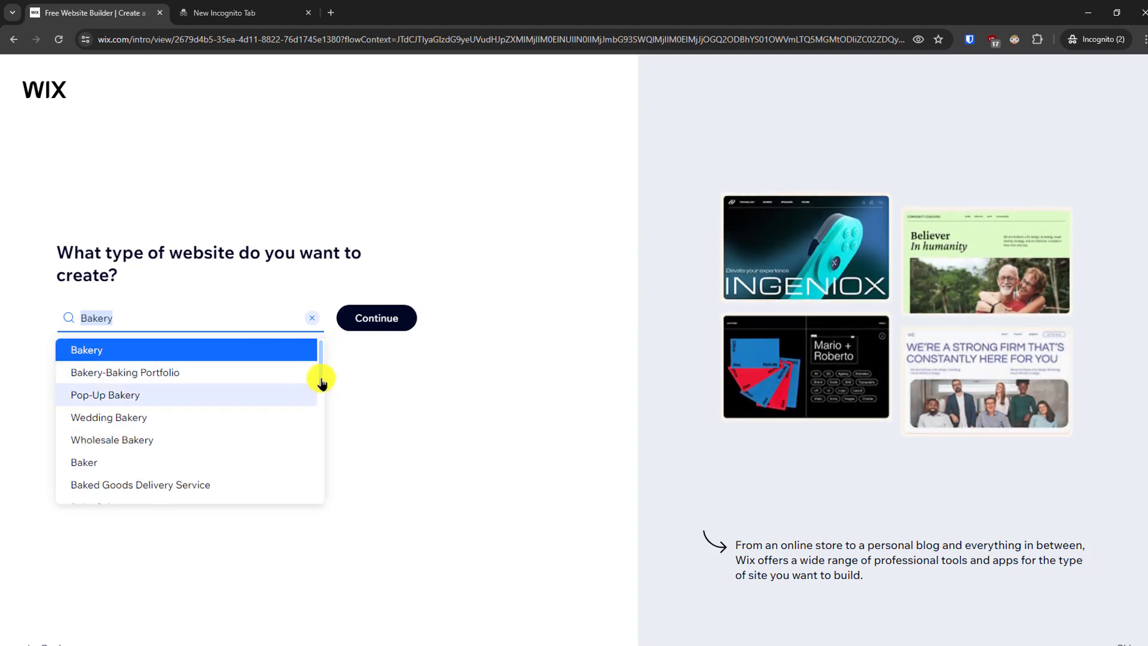
{"action": "mouse_move", "coordinate": [321, 366]}
{"action": "left_mouse_down"}
{"action": "mouse_move", "coordinate": [330, 487]}
{"action": "mouse_move", "coordinate": [328, 348]}
{"action": "left_mouse_up"}
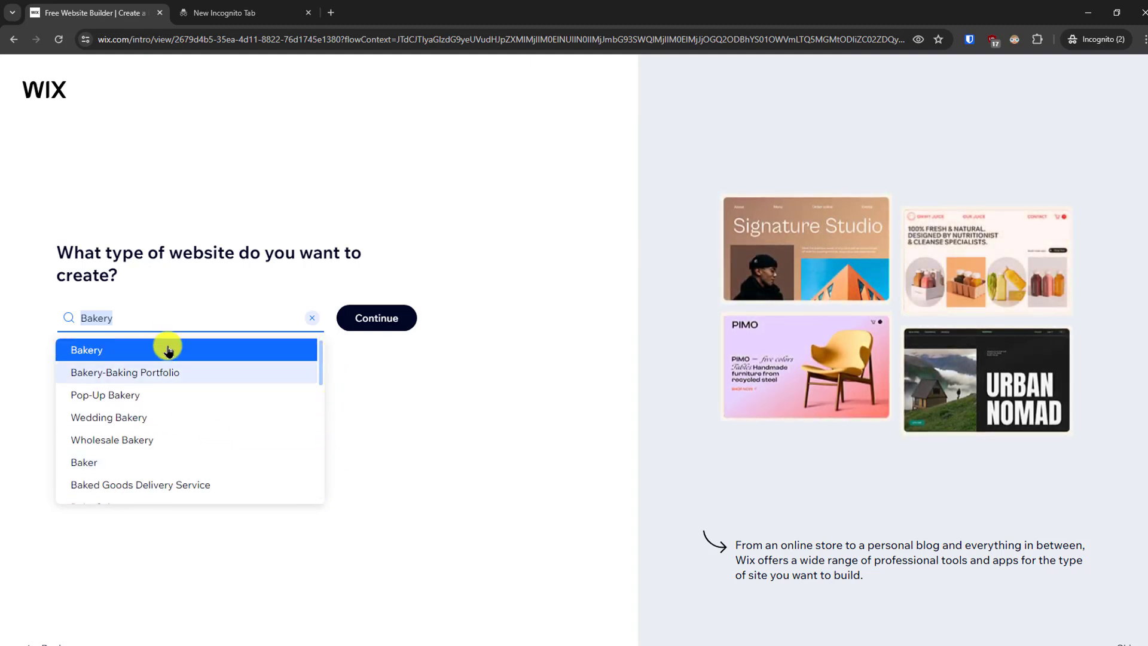
{"action": "left_click", "coordinate": [98, 350]}
{"action": "left_click", "coordinate": [385, 317]}
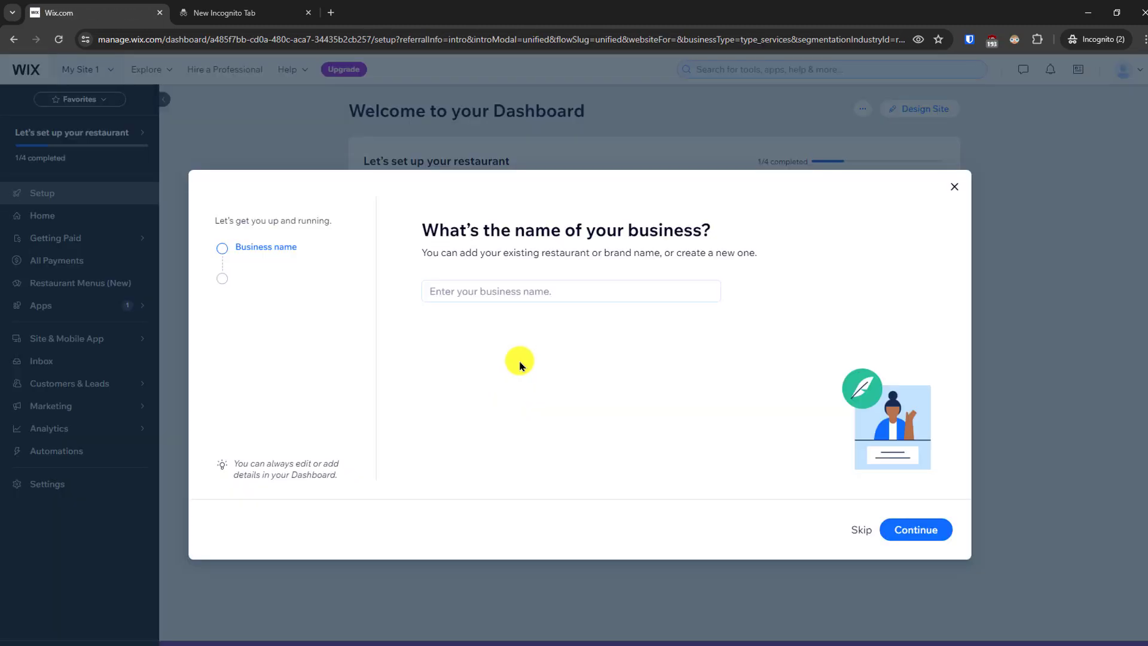
- Name the business Fresh Bakery and continue the setup questionnaire
{"action": "left_click", "coordinate": [524, 289]}
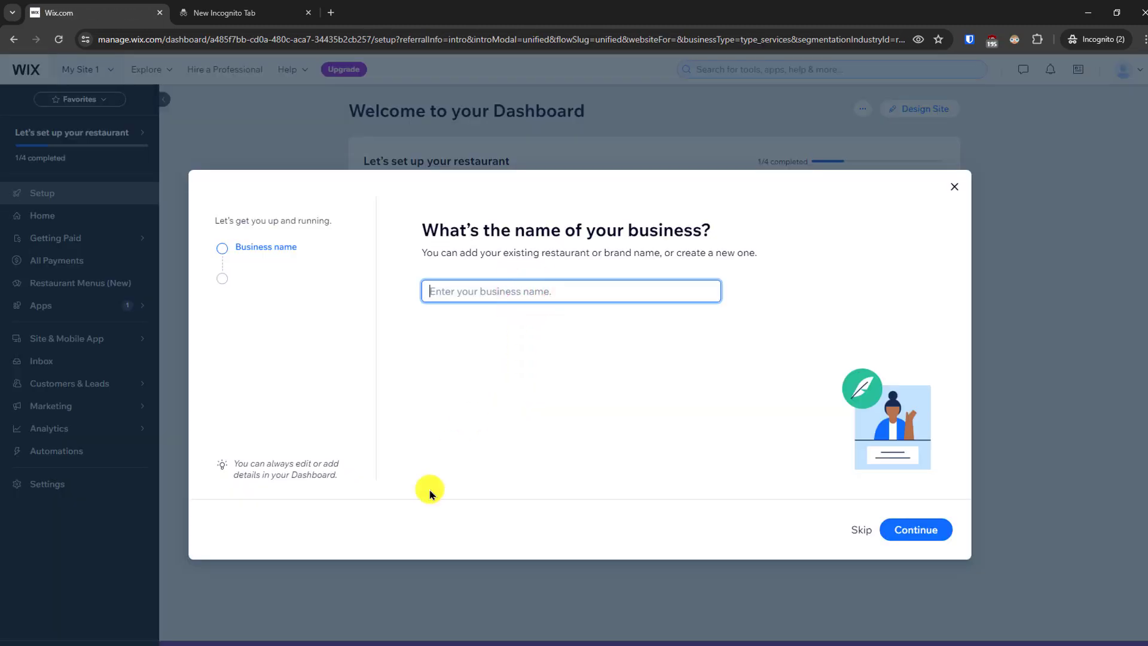
{"action": "type", "text": "Fresh Bakery"}
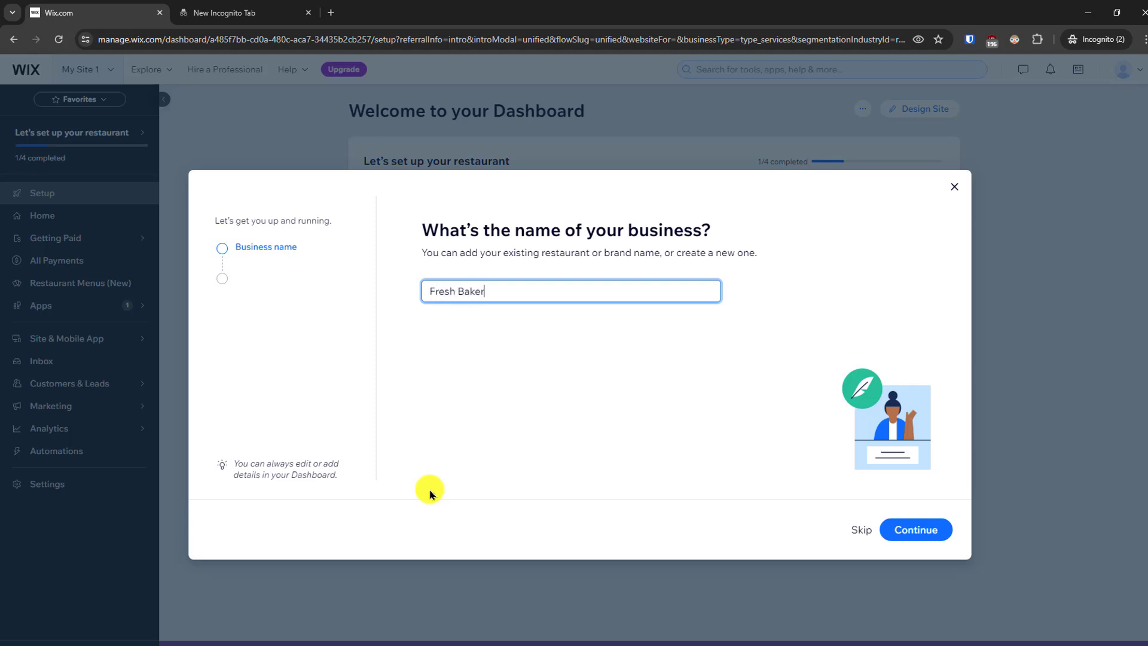
{"action": "left_click", "coordinate": [914, 529]}
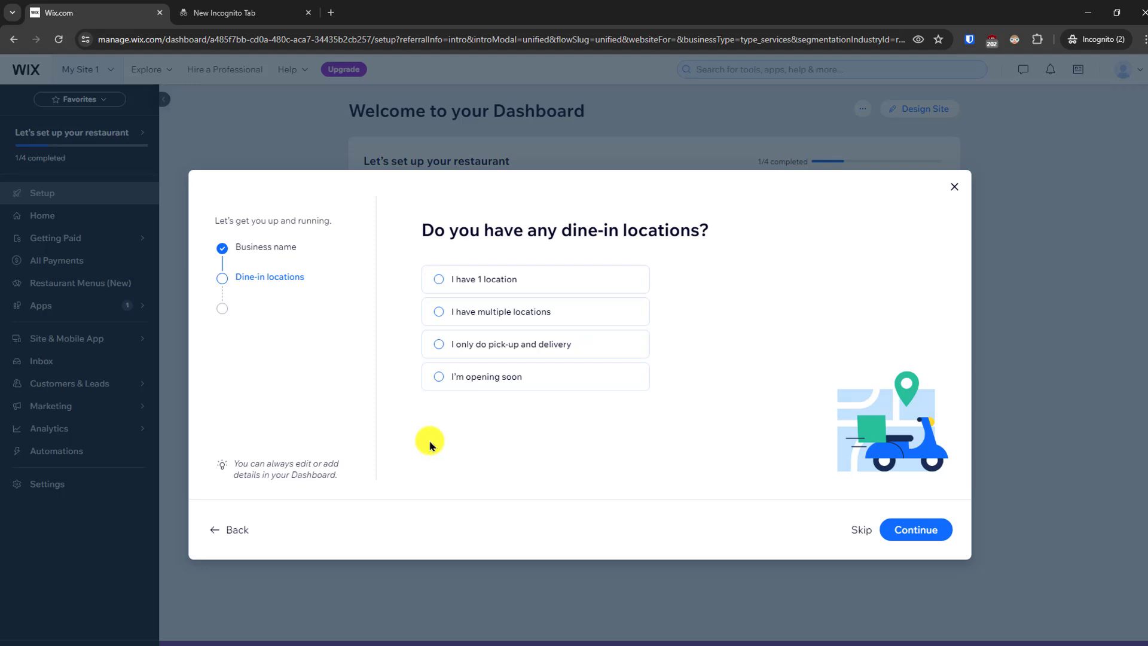
- Skip the dine-in locations question, set the restaurant's staff to 1-9, and dismiss the remaining questionnaire and sale offer
{"action": "left_click", "coordinate": [861, 530]}
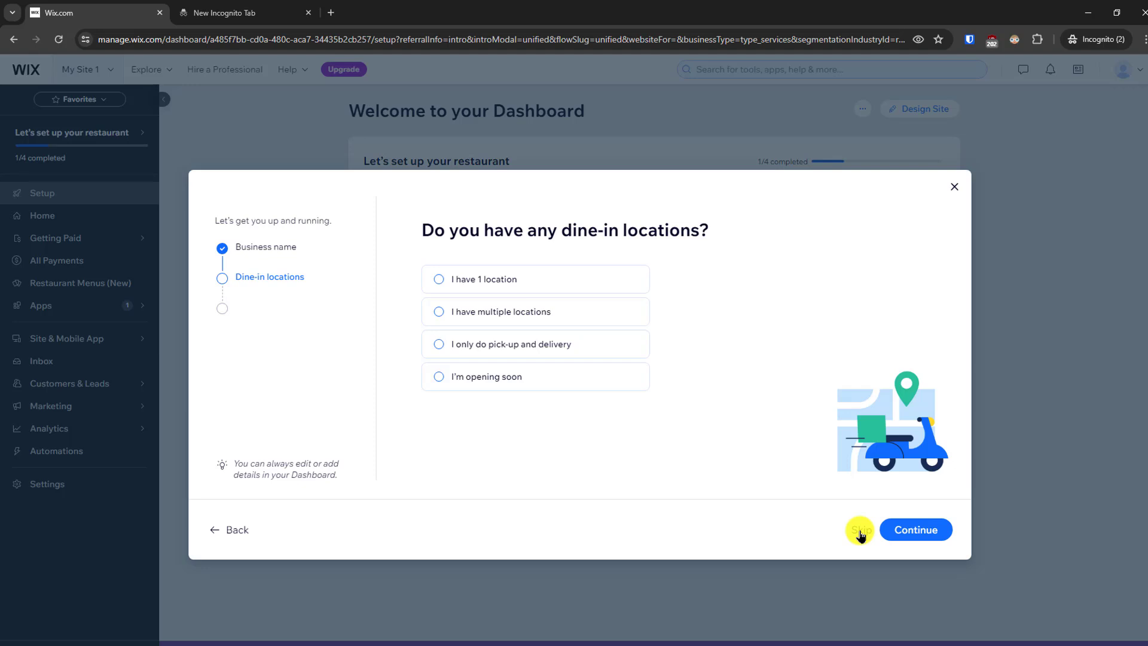
{"action": "left_click", "coordinate": [859, 532]}
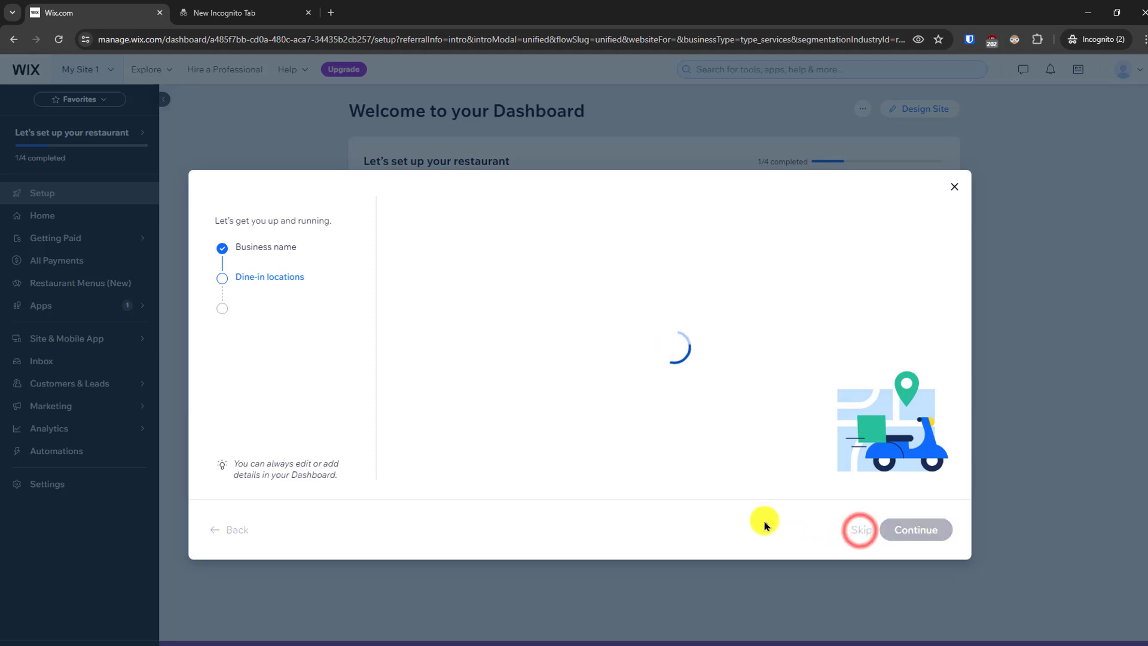
{"action": "left_click", "coordinate": [474, 275]}
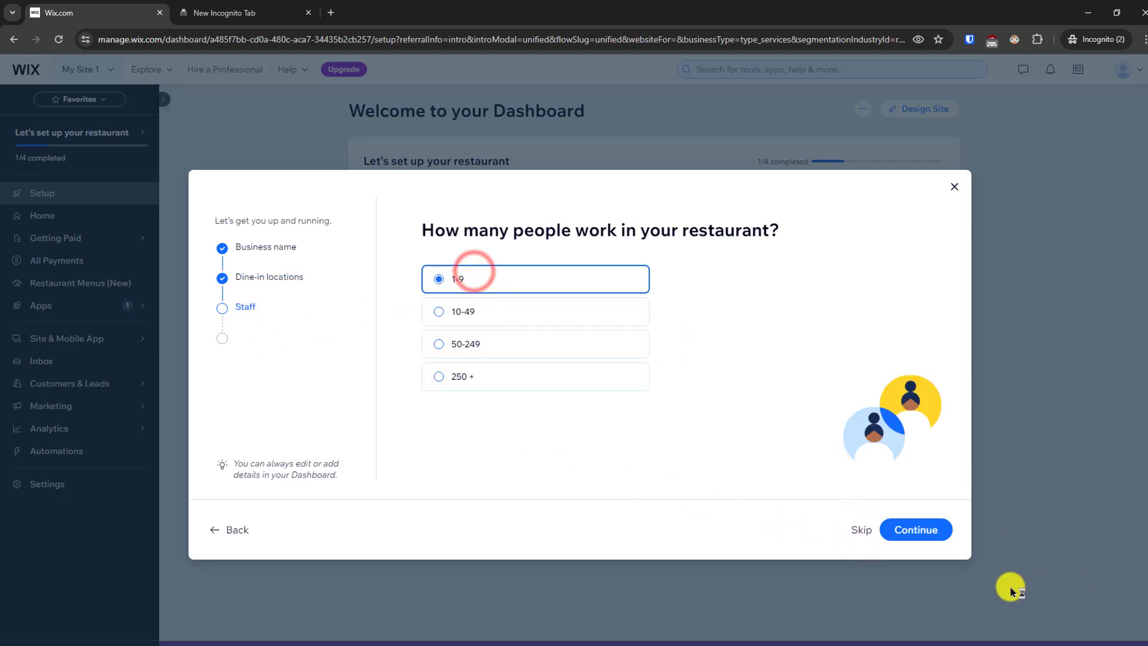
{"action": "left_click", "coordinate": [938, 528]}
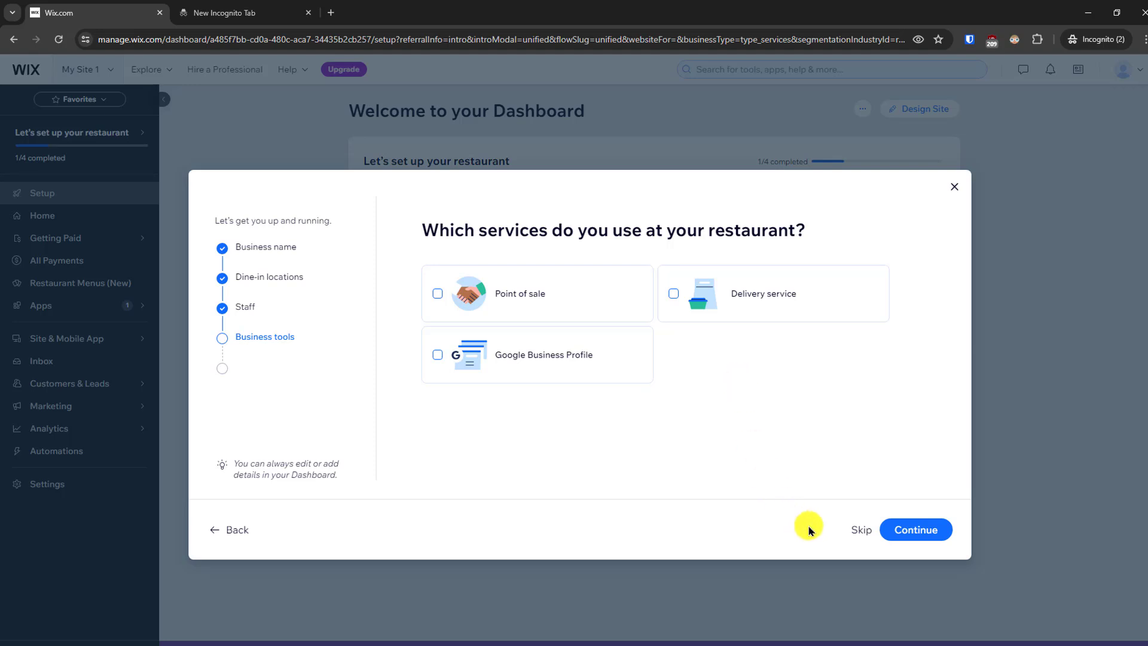
{"action": "left_click", "coordinate": [955, 182]}
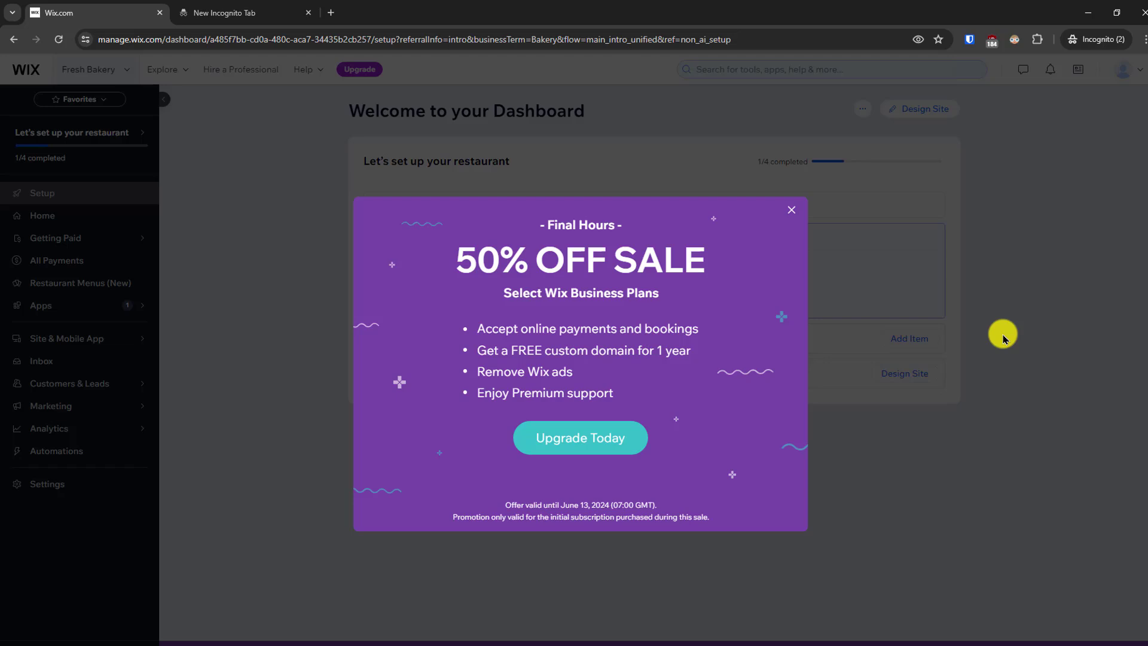
{"action": "left_click", "coordinate": [793, 209]}
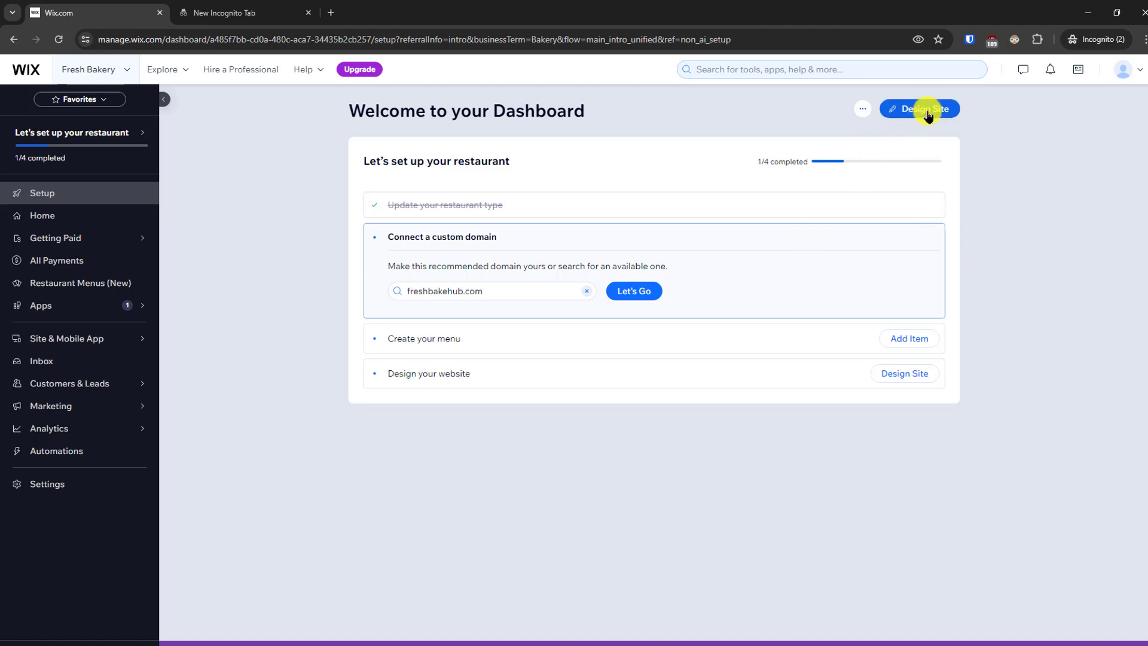
- Start designing the site by picking a template to customize instead of generating a design with AI
{"action": "left_click", "coordinate": [925, 111]}
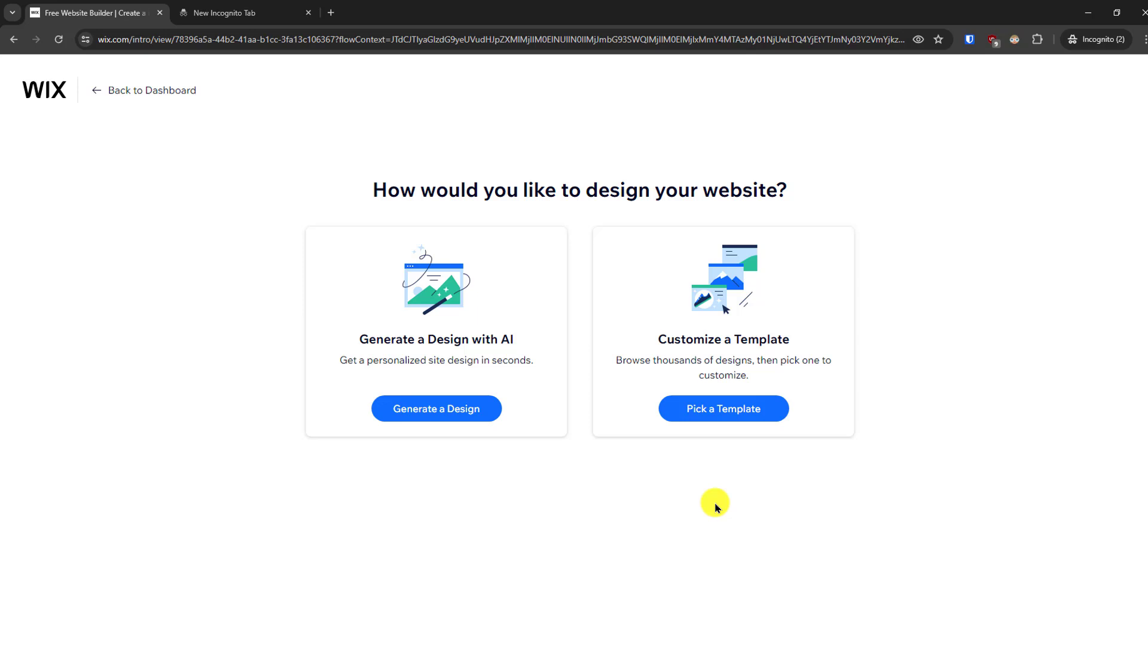
{"action": "left_click", "coordinate": [743, 404]}
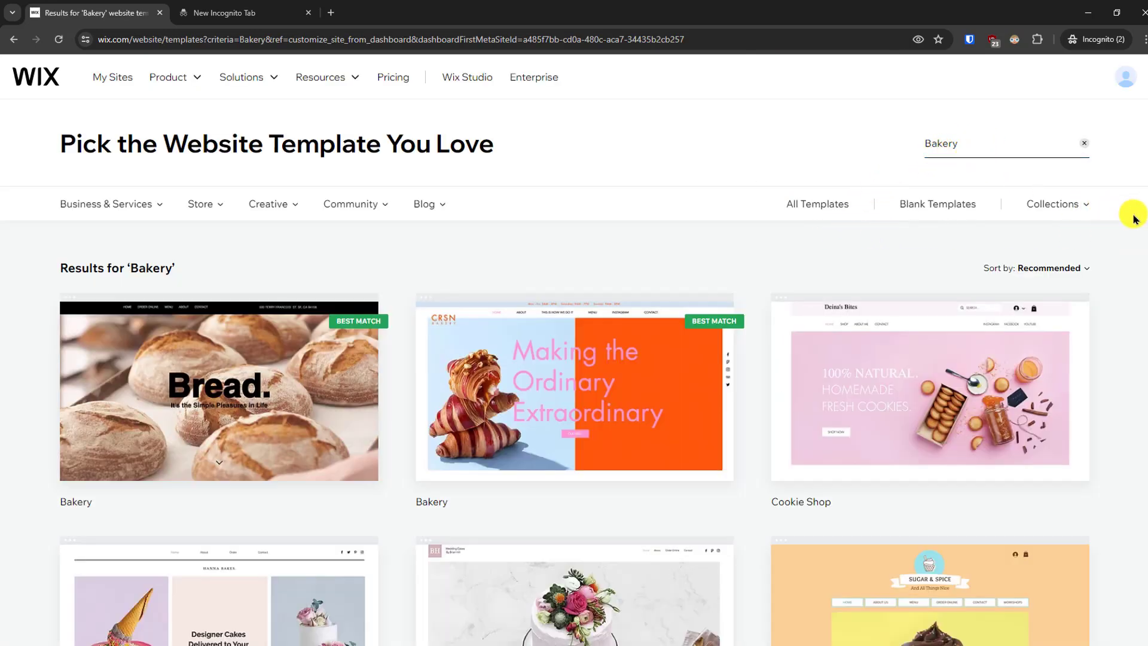
- Browse the first two pages of Bakery templates and review the available template categories
{"action": "scroll", "coordinate": [1143, 233], "scroll_direction": "down", "scroll_amount": 4}
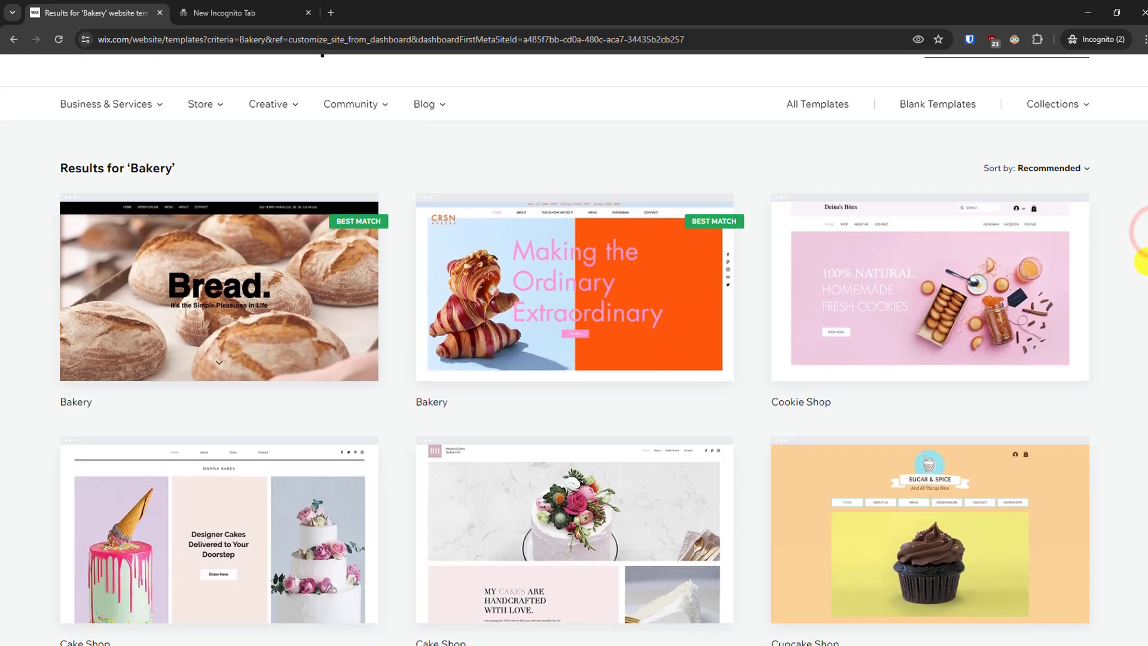
{"action": "scroll", "coordinate": [1136, 303], "scroll_direction": "down", "scroll_amount": 9}
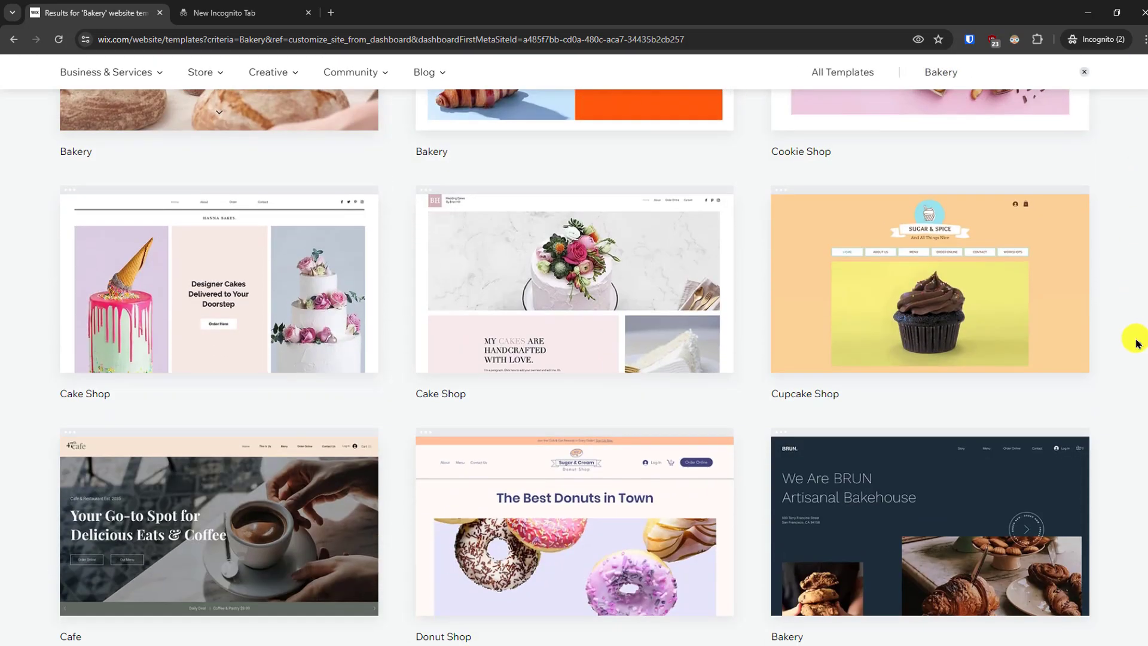
{"action": "scroll", "coordinate": [1134, 438], "scroll_direction": "down", "scroll_amount": 3}
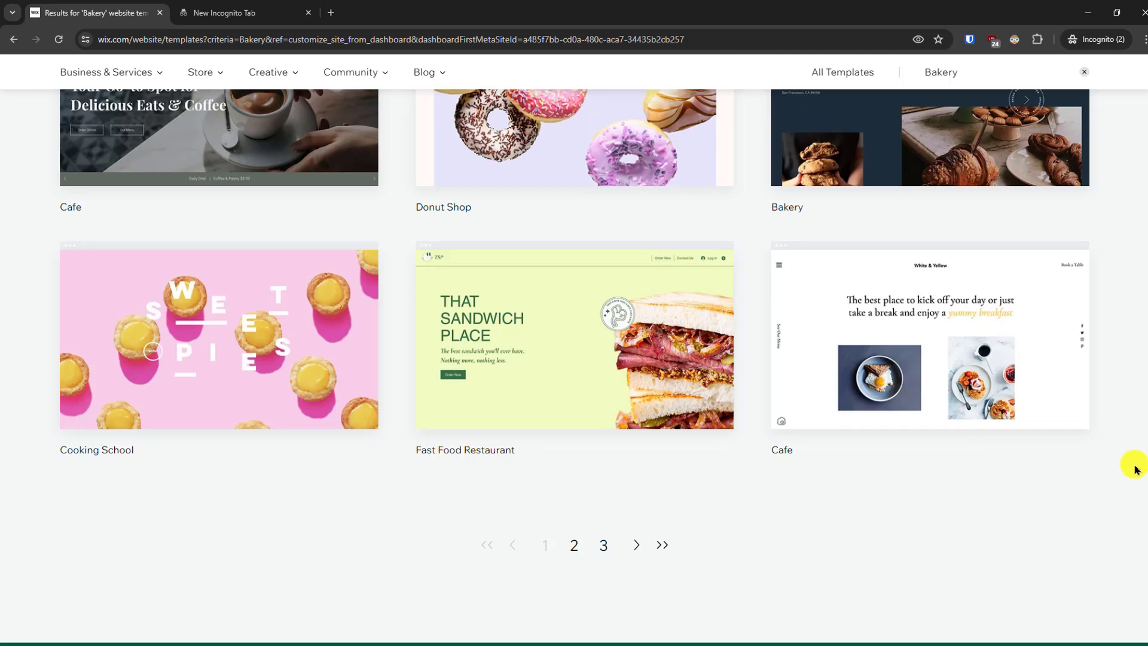
{"action": "left_click", "coordinate": [573, 546]}
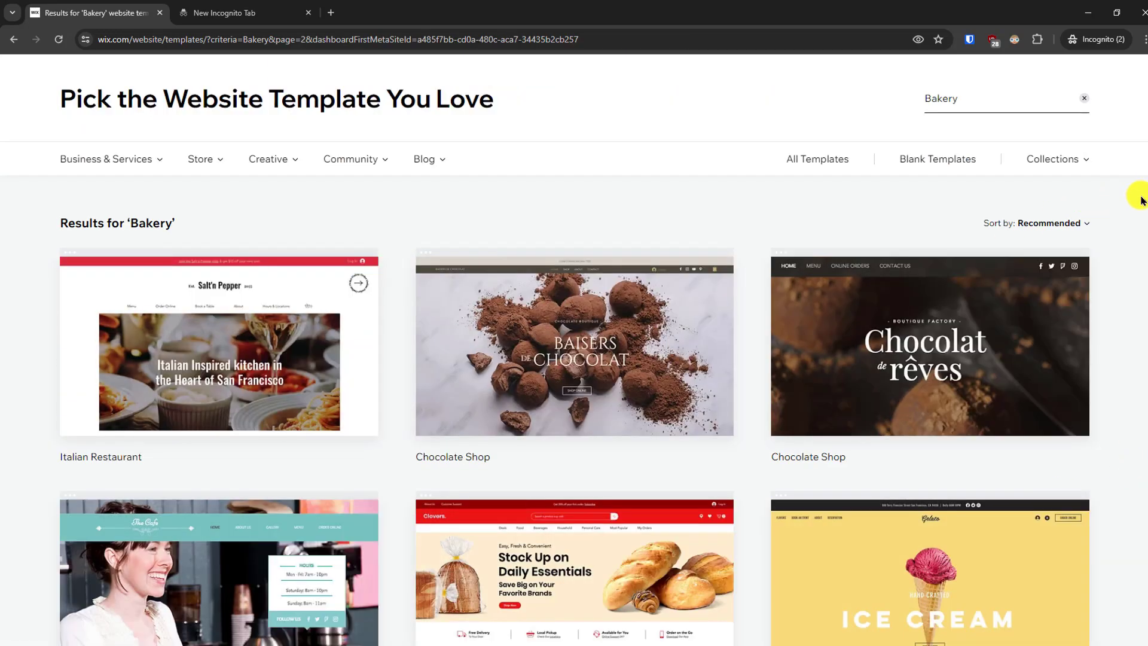
{"action": "scroll", "coordinate": [1138, 227], "scroll_direction": "down", "scroll_amount": 5}
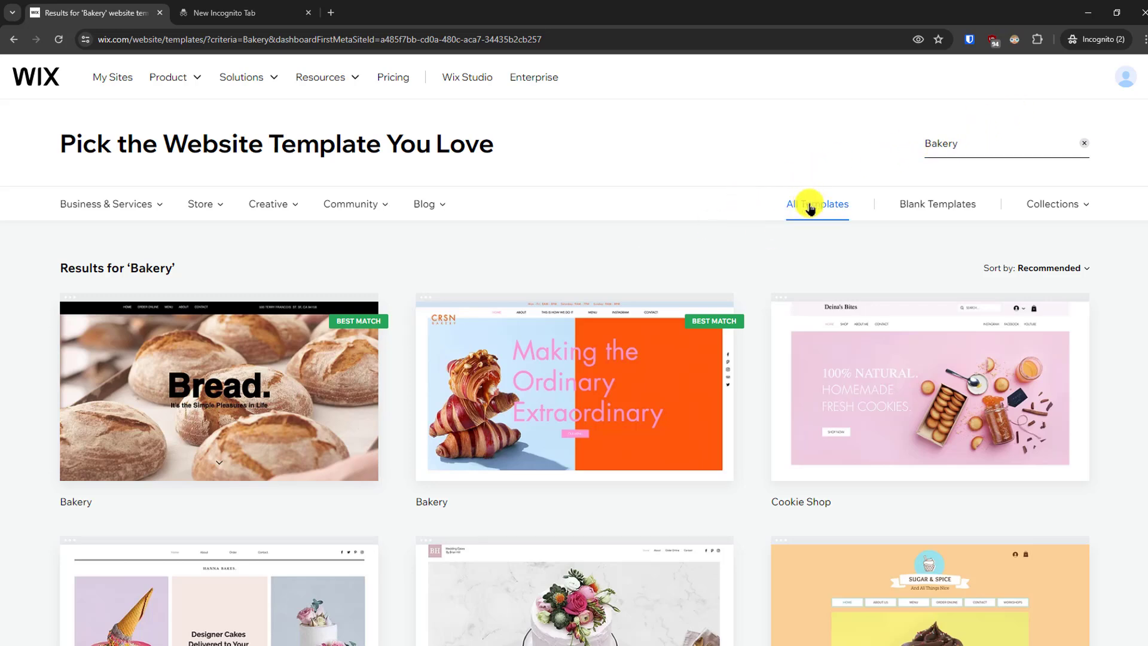
{"action": "left_click", "coordinate": [941, 144]}
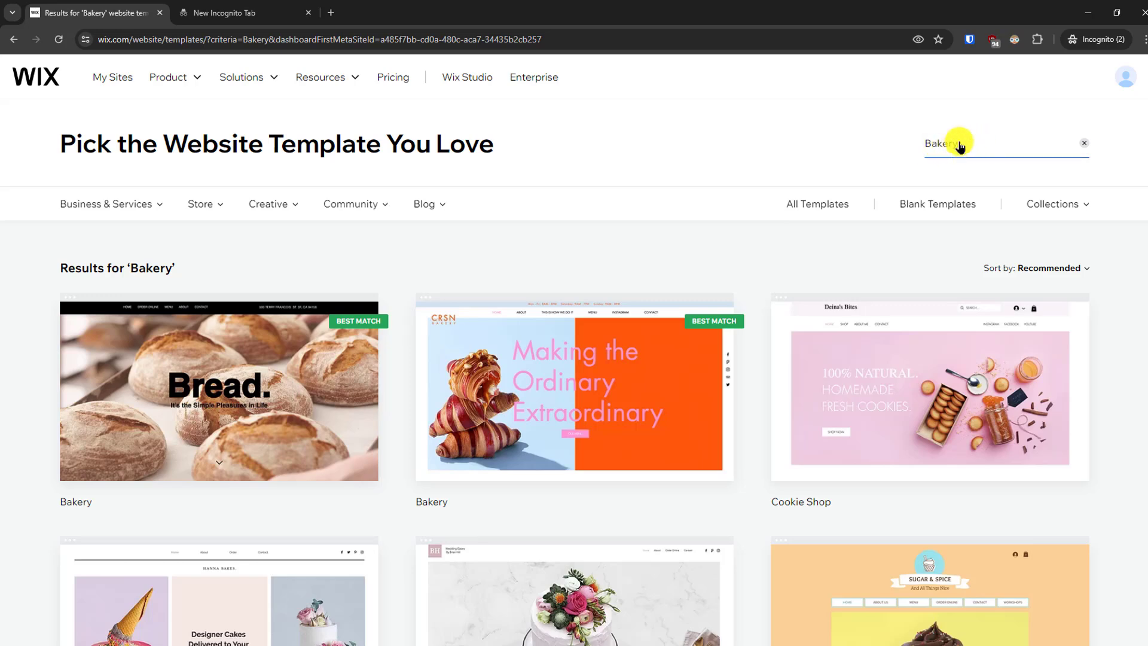
{"action": "mouse_move", "coordinate": [154, 208]}
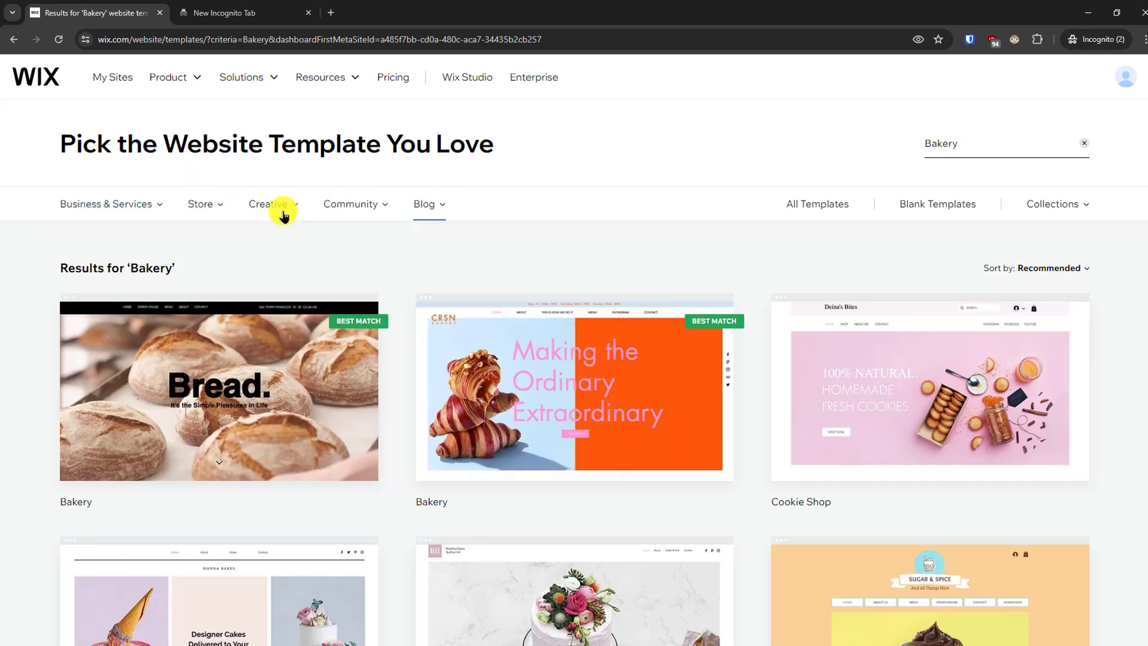
{"action": "mouse_move", "coordinate": [209, 213]}
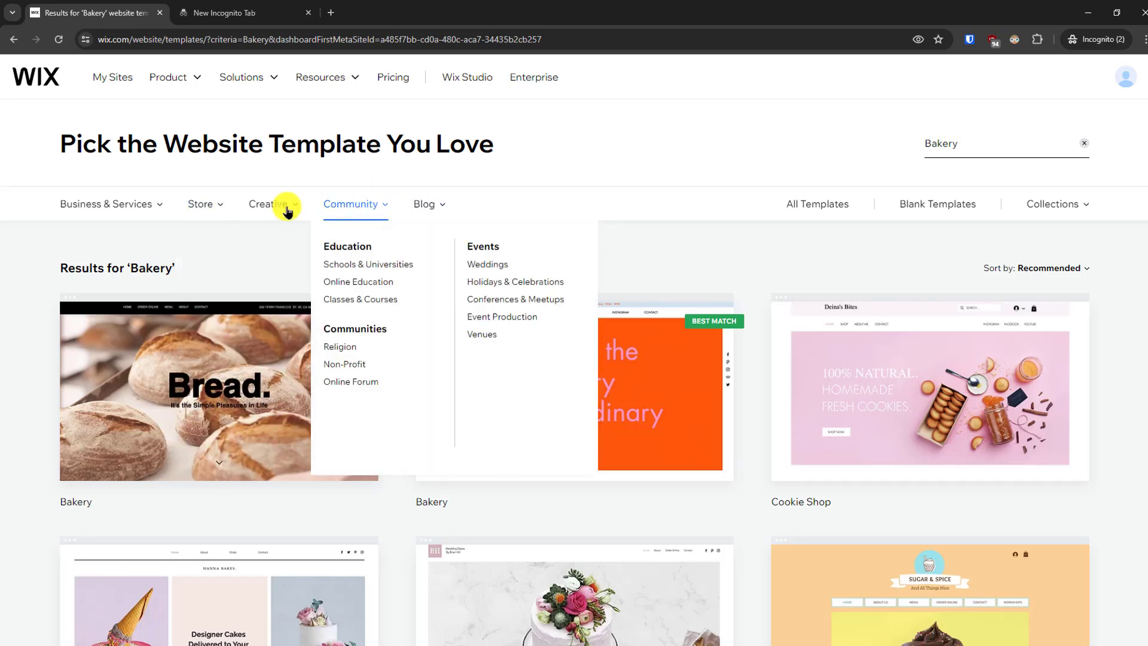
{"action": "mouse_move", "coordinate": [287, 211]}
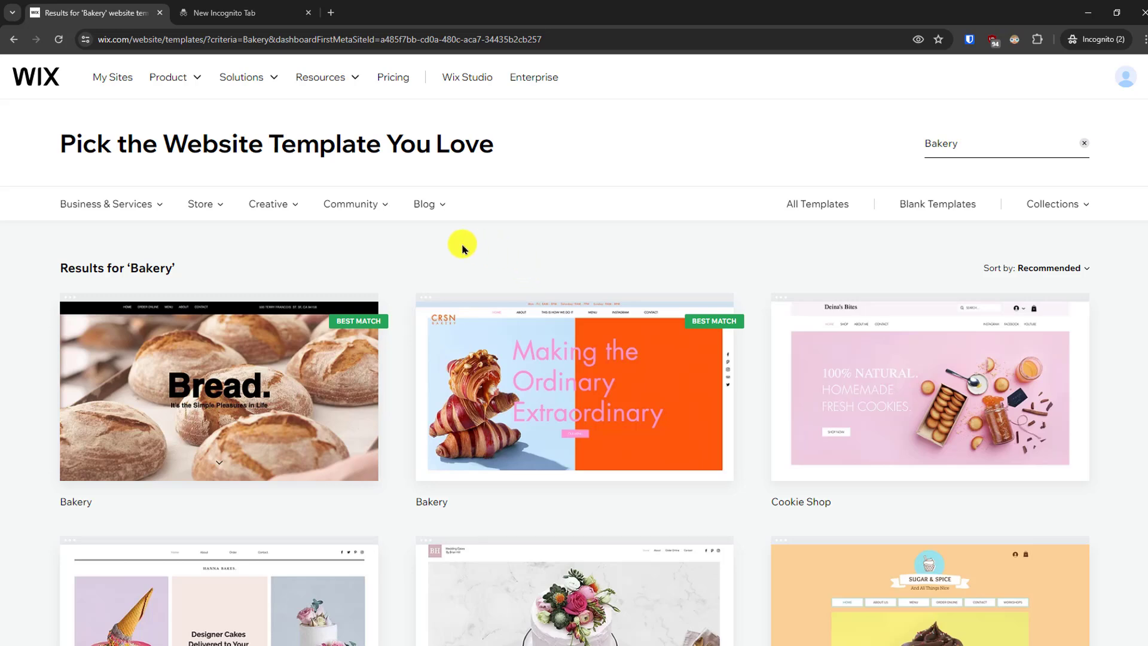
- Open the "Bread." bakery template in the website editor and dismiss the AI content enhancement dialog
{"action": "mouse_move", "coordinate": [191, 366]}
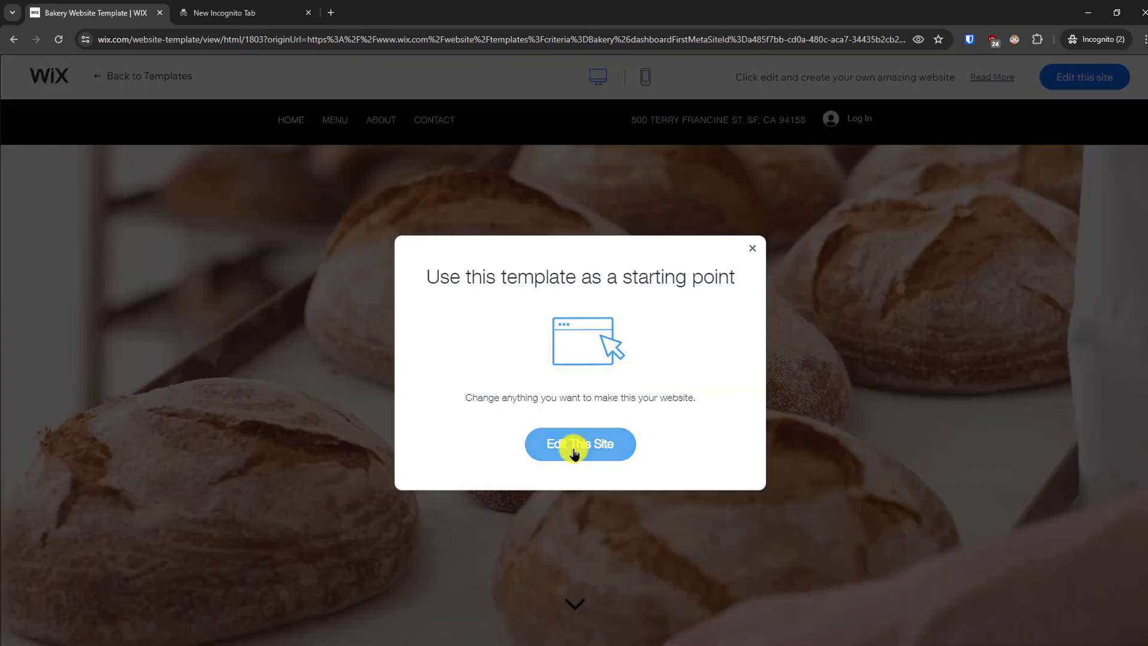
{"action": "left_click", "coordinate": [573, 448]}
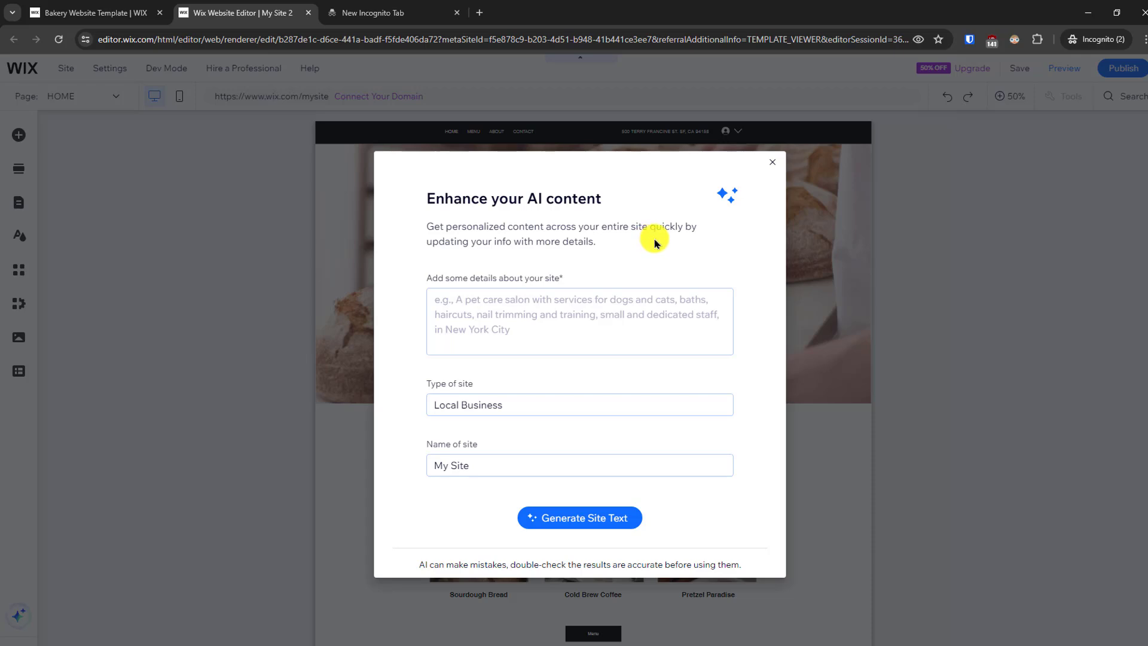
{"action": "left_click", "coordinate": [773, 160]}
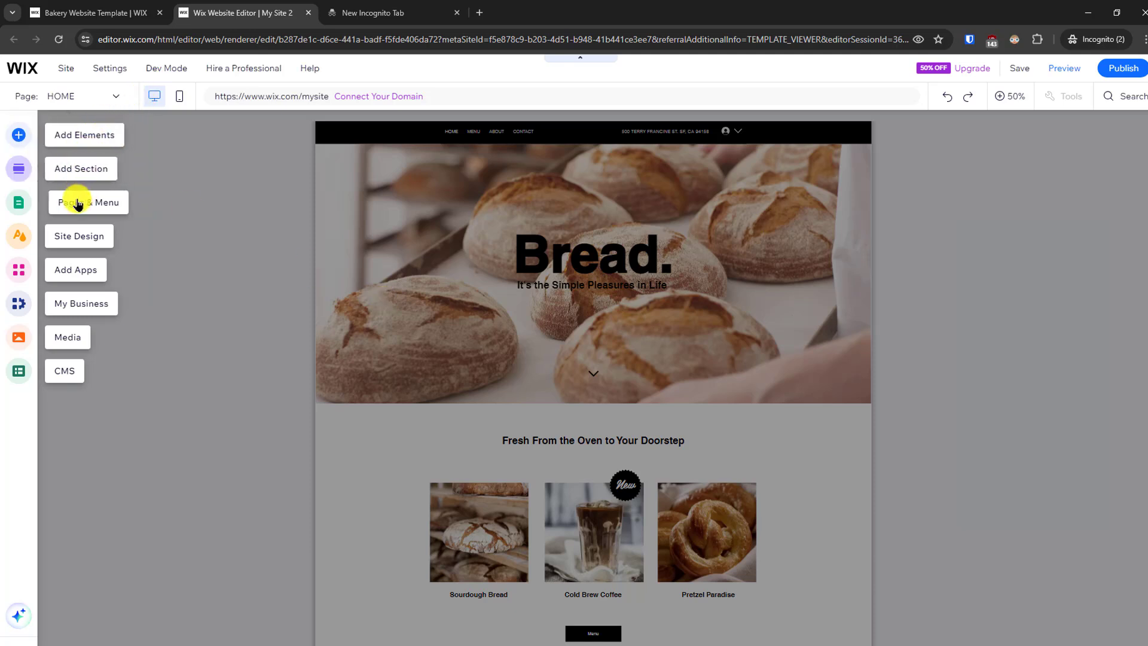
- Look at the tools for adding elements to the page and close them again
{"action": "left_click", "coordinate": [19, 135]}
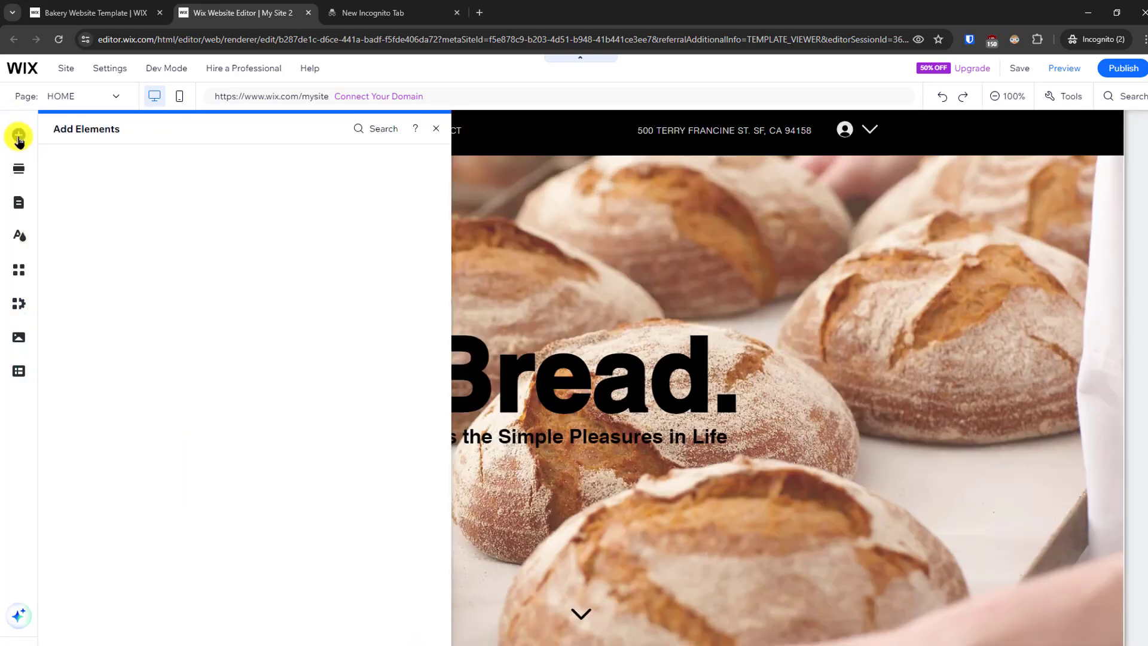
{"action": "left_click", "coordinate": [20, 135]}
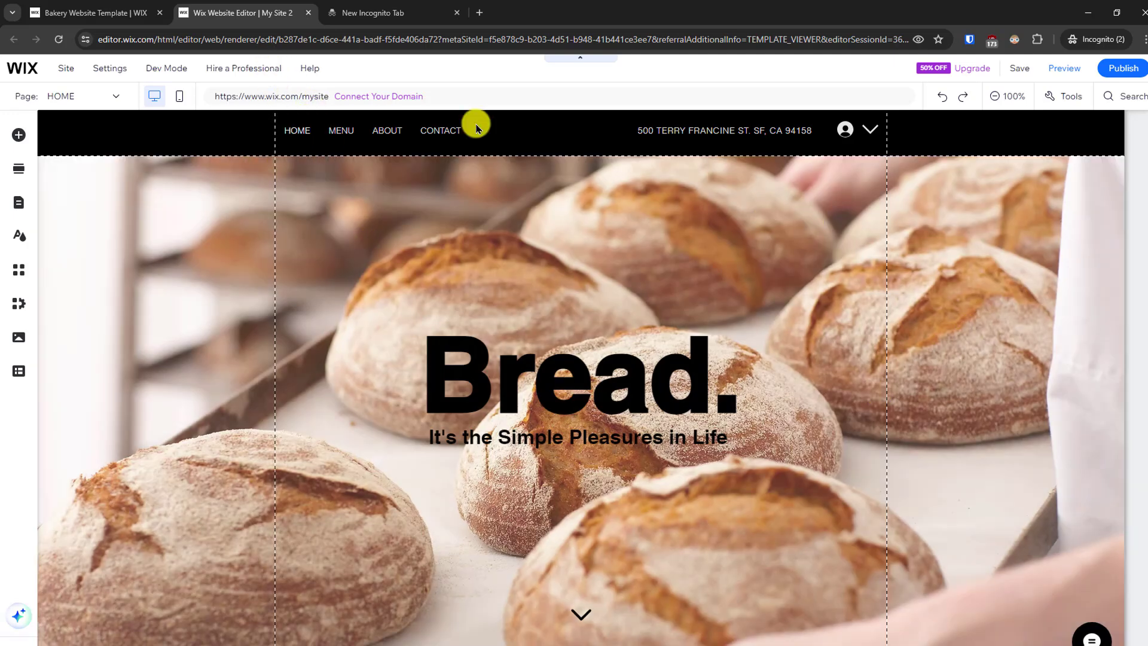
- Open the quick editing options for the site header
{"action": "left_click", "coordinate": [478, 128]}
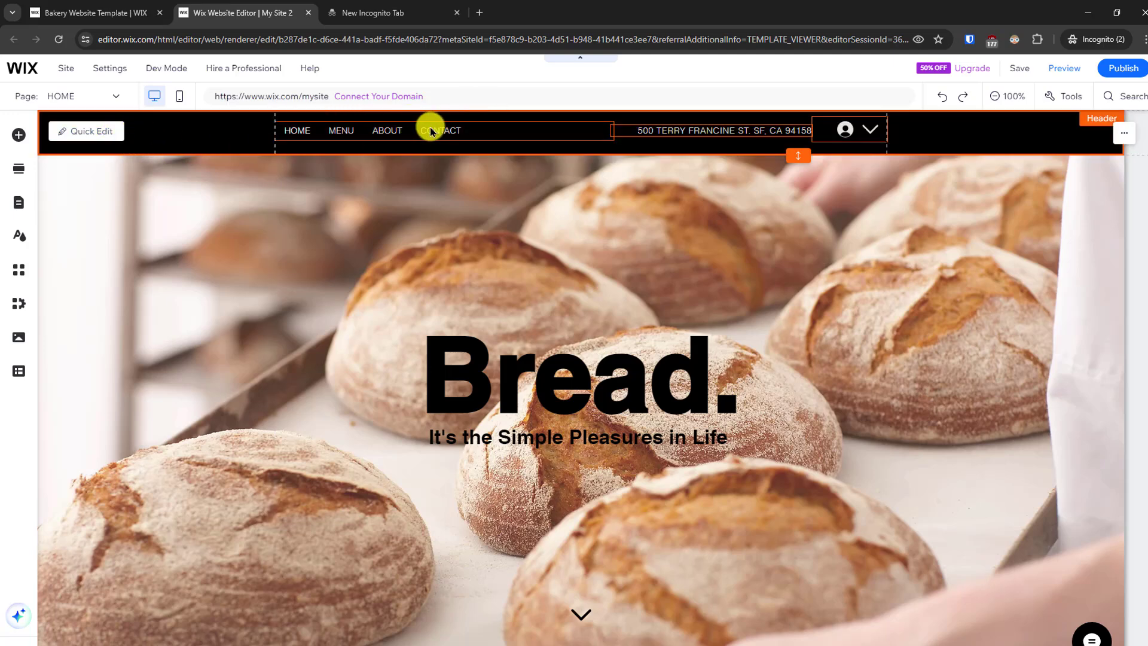
{"action": "left_click", "coordinate": [86, 131]}
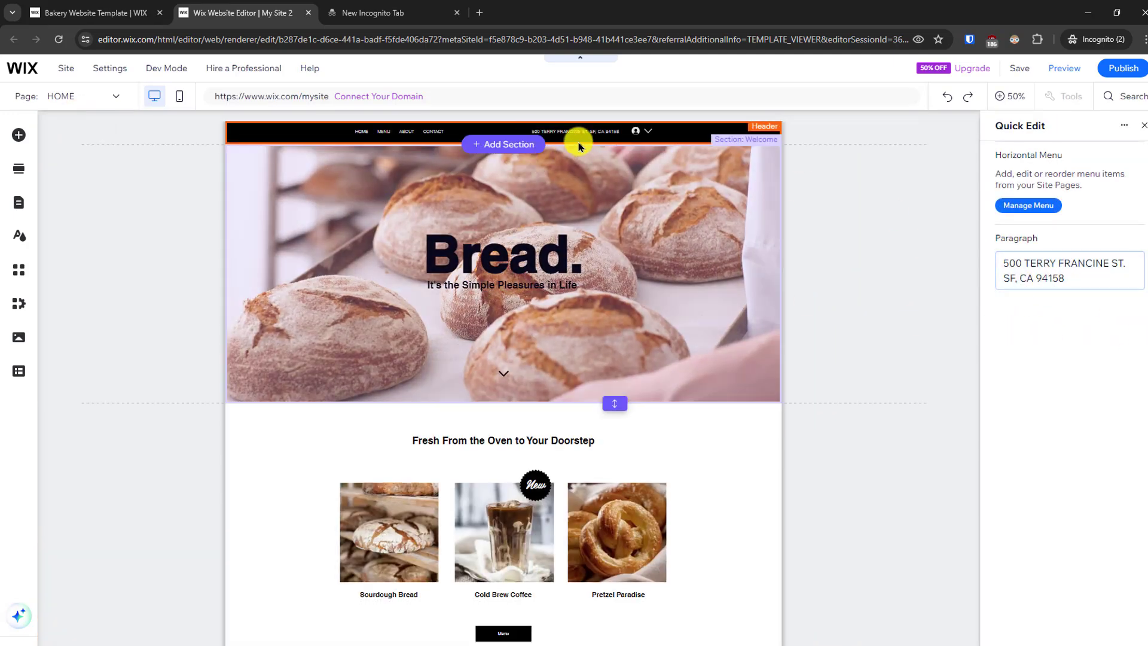
- Open the site page and menu manager from the header's horizontal menu
{"action": "left_click", "coordinate": [1045, 208]}
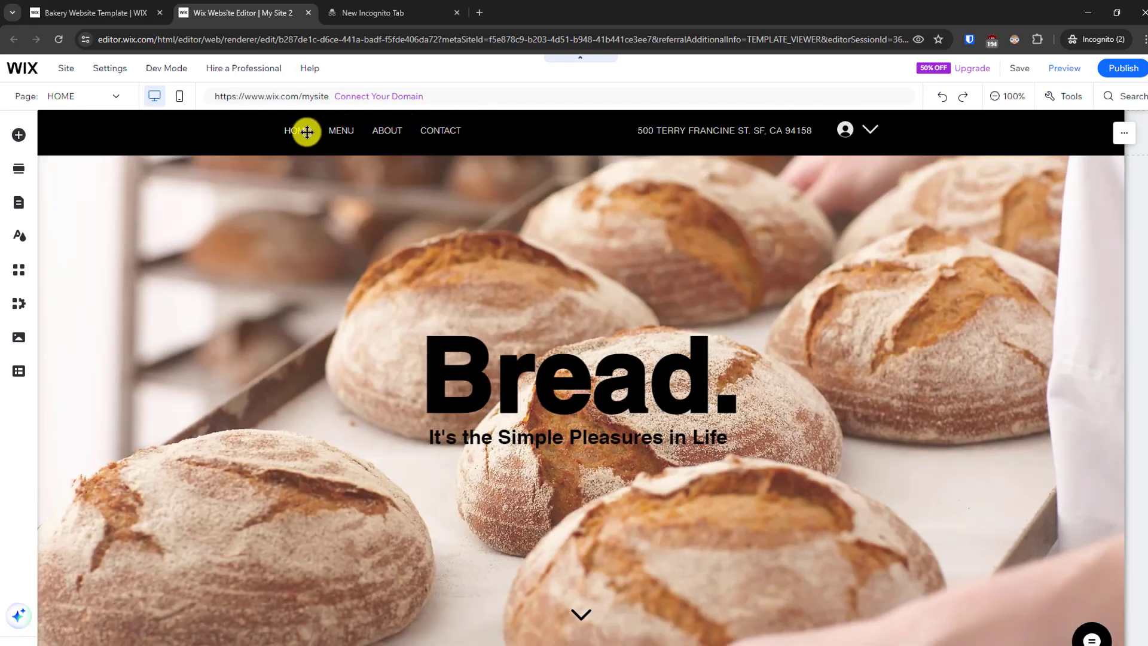
{"action": "left_click", "coordinate": [307, 132]}
{"action": "left_click", "coordinate": [585, 226]}
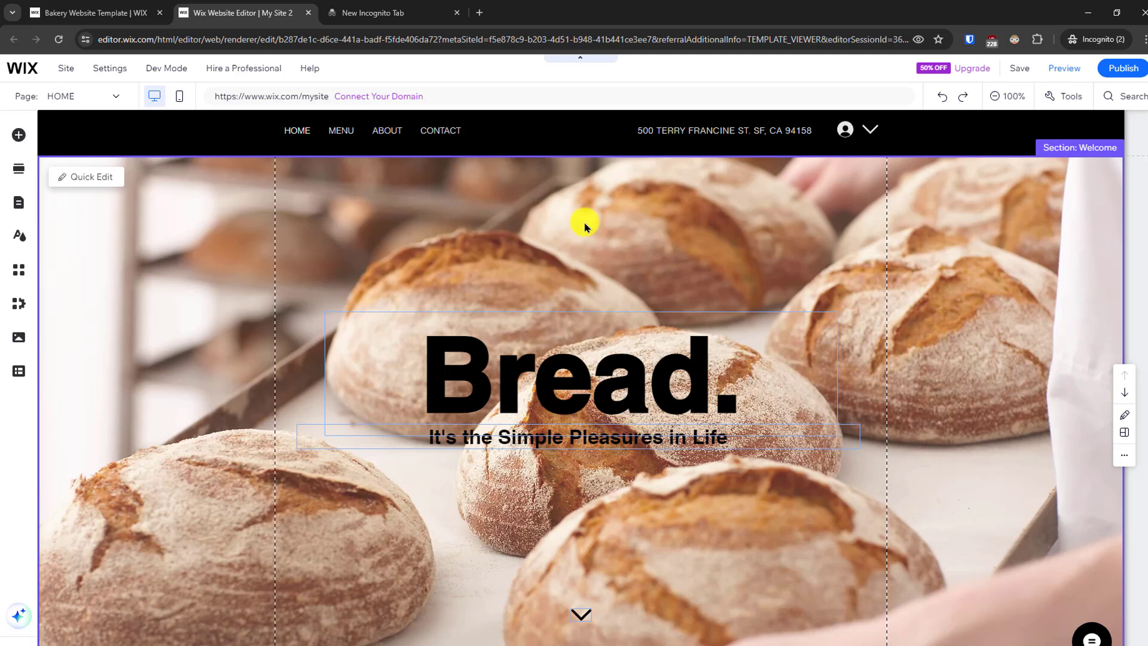
{"action": "left_click", "coordinate": [382, 133]}
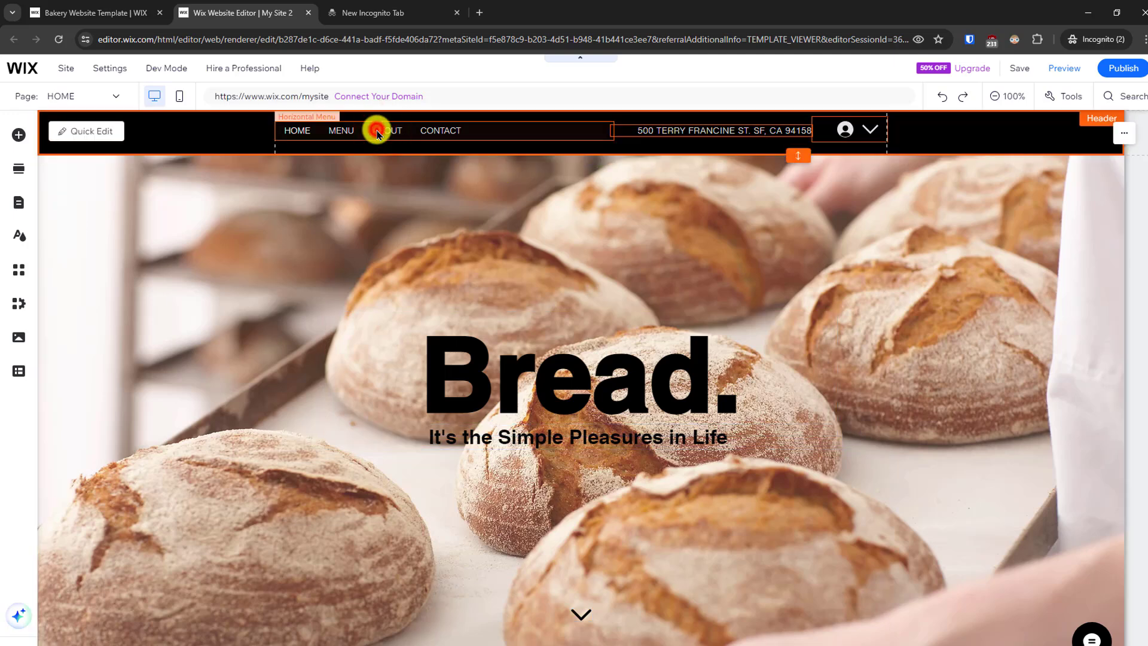
{"action": "double_click", "coordinate": [377, 133]}
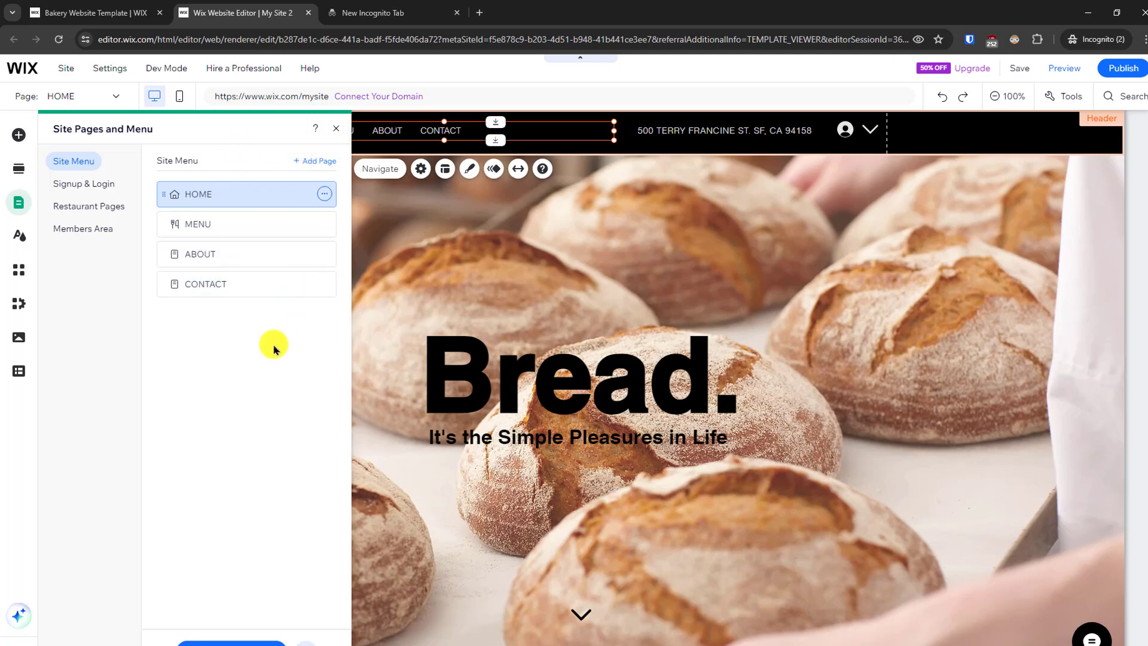
- Browse the Services page layouts, preview the Basic one, and add it to the site as a new page
{"action": "left_click", "coordinate": [321, 162]}
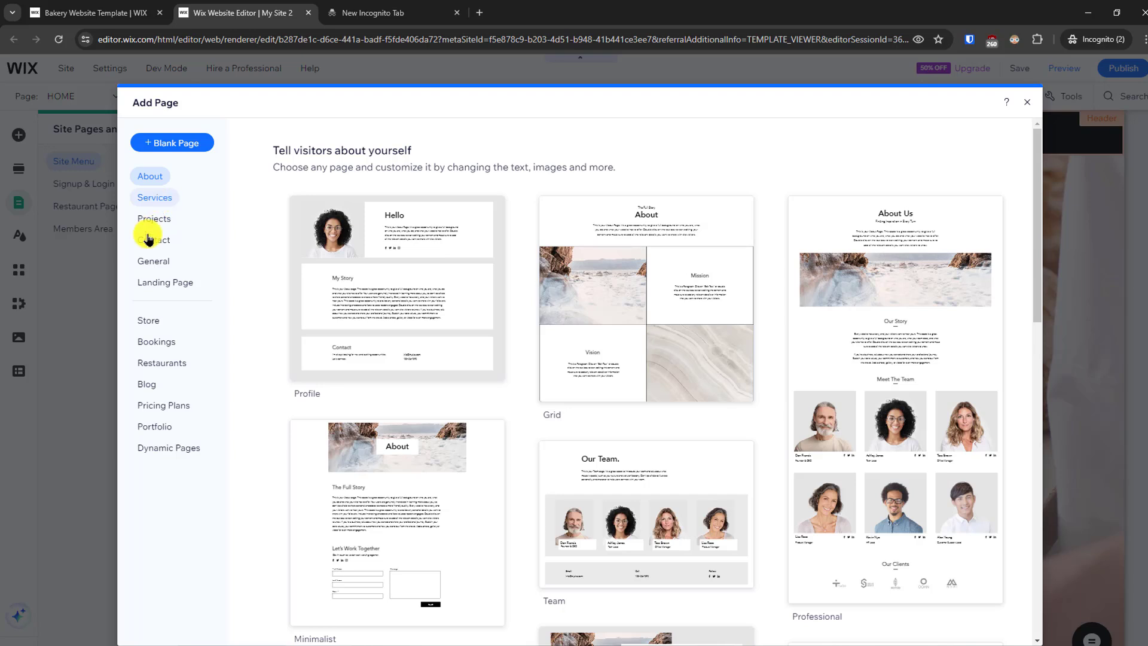
{"action": "left_click", "coordinate": [158, 199]}
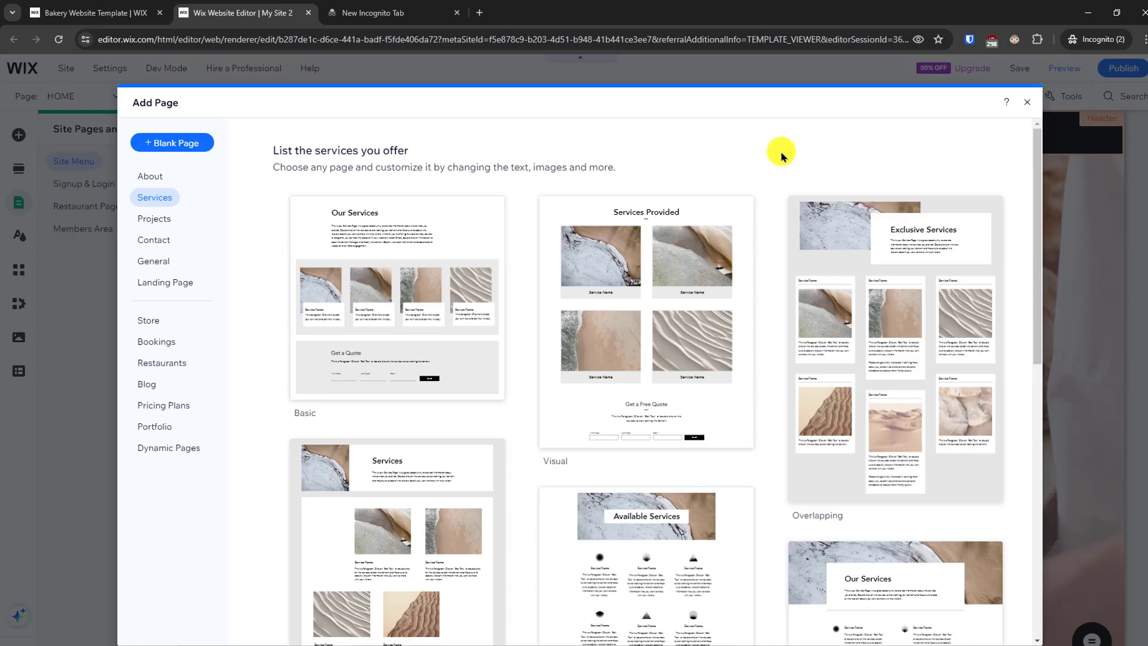
{"action": "left_click_drag", "start_coordinate": [1039, 233], "coordinate": [1040, 520]}
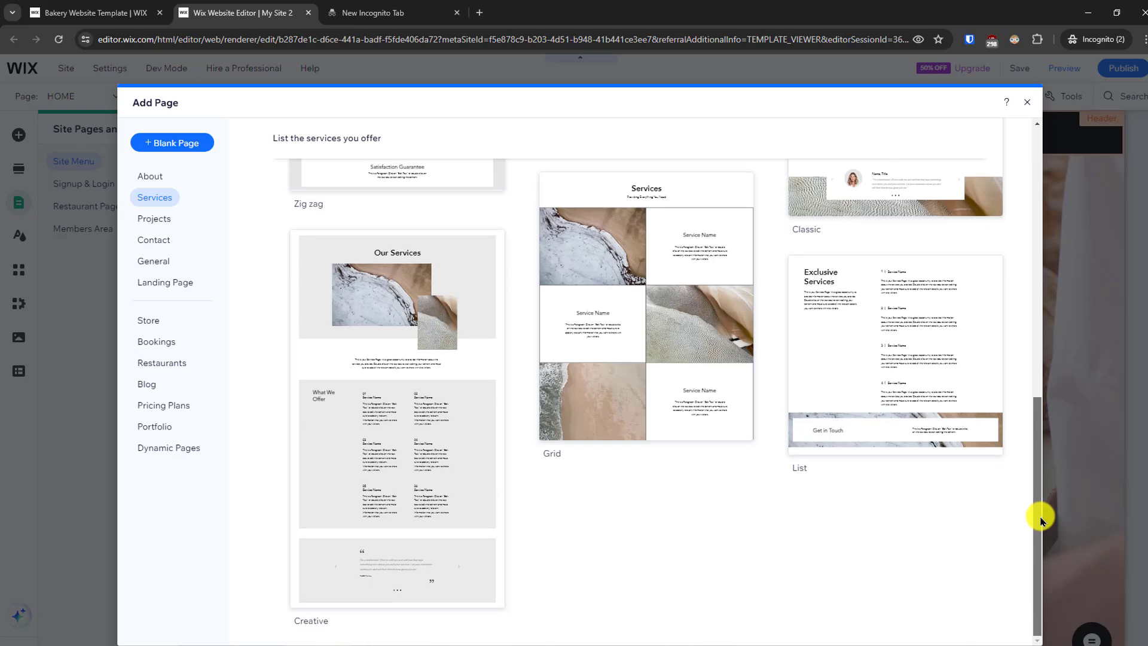
{"action": "left_click_drag", "start_coordinate": [1040, 463], "coordinate": [1043, 134]}
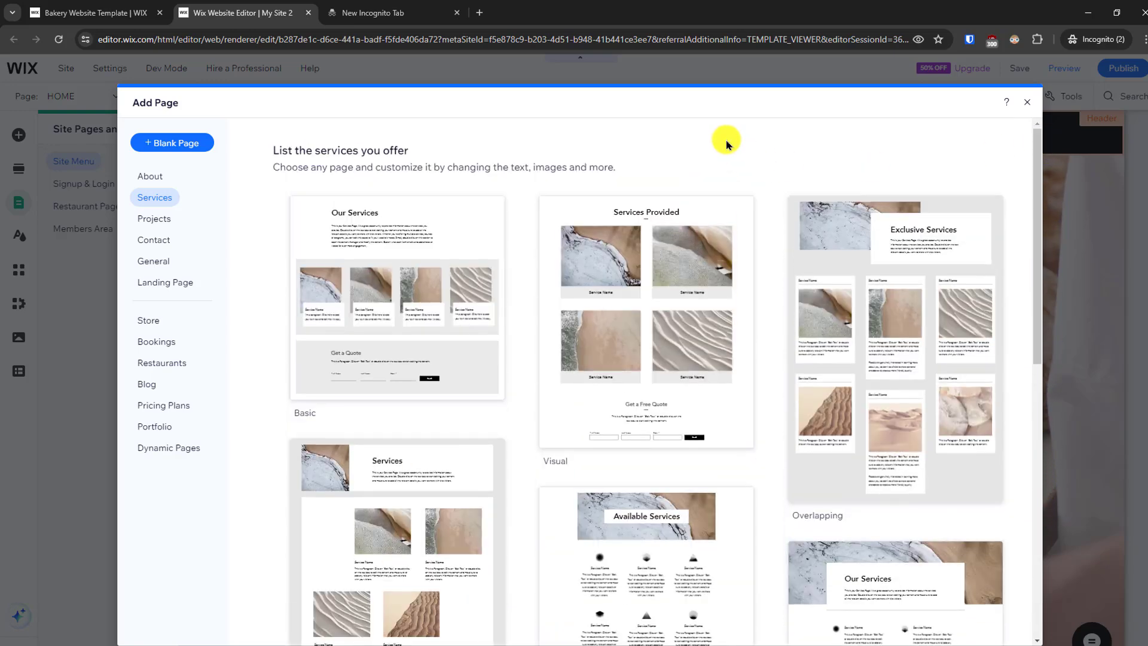
{"action": "left_click", "coordinate": [392, 311]}
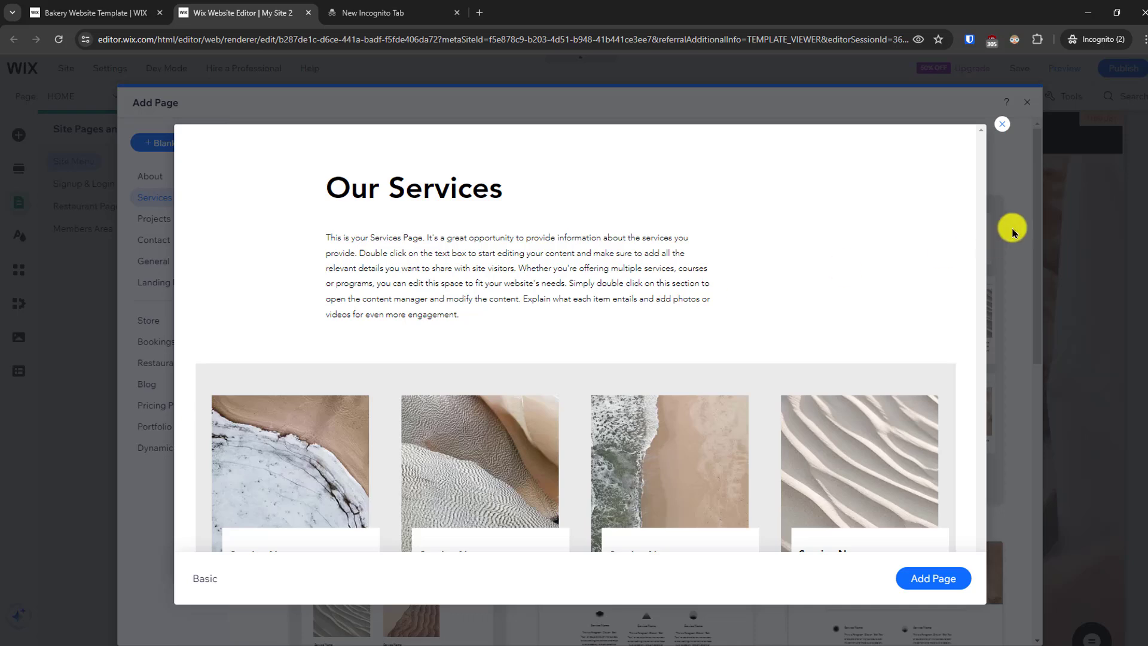
{"action": "left_click", "coordinate": [978, 316]}
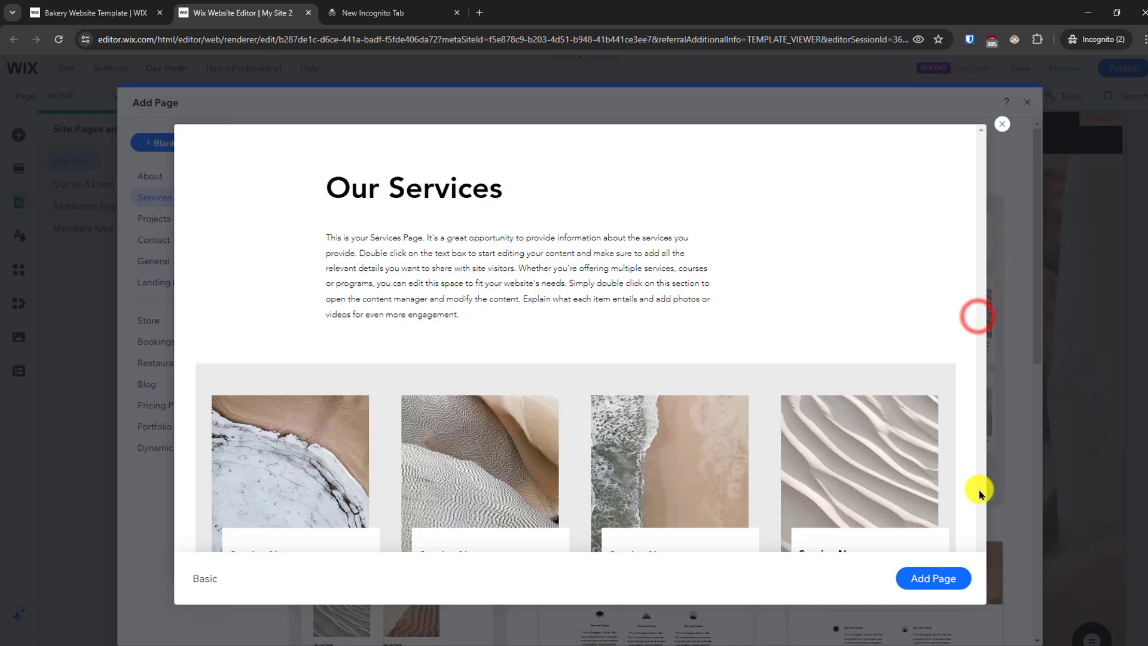
{"action": "left_click", "coordinate": [936, 578]}
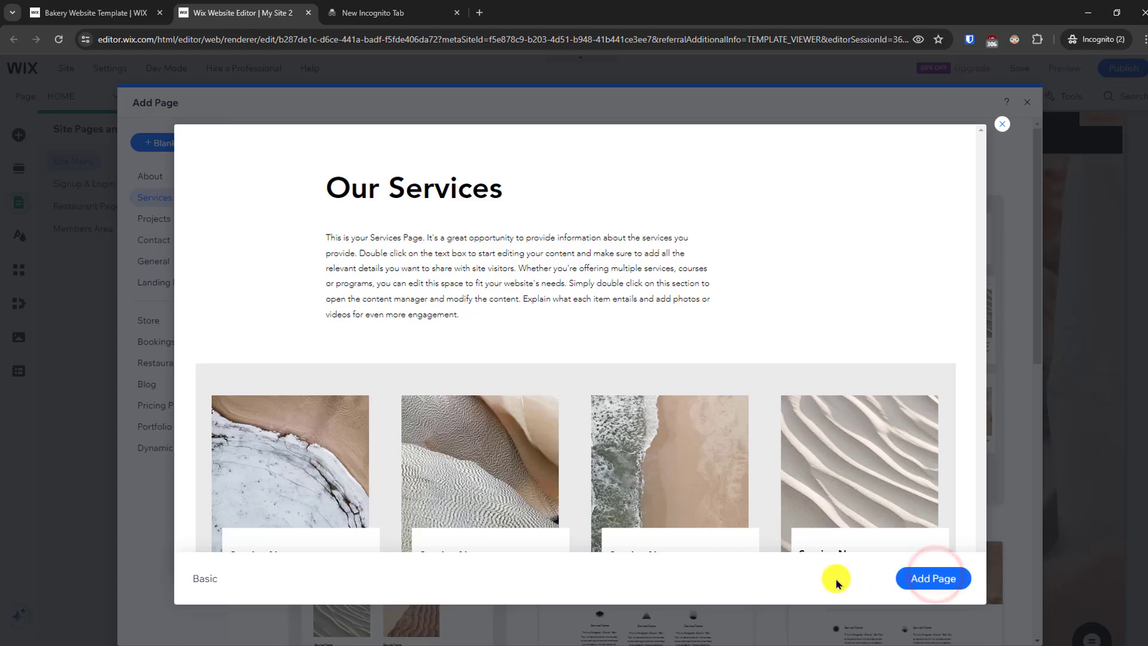
{"action": "left_click", "coordinate": [927, 578]}
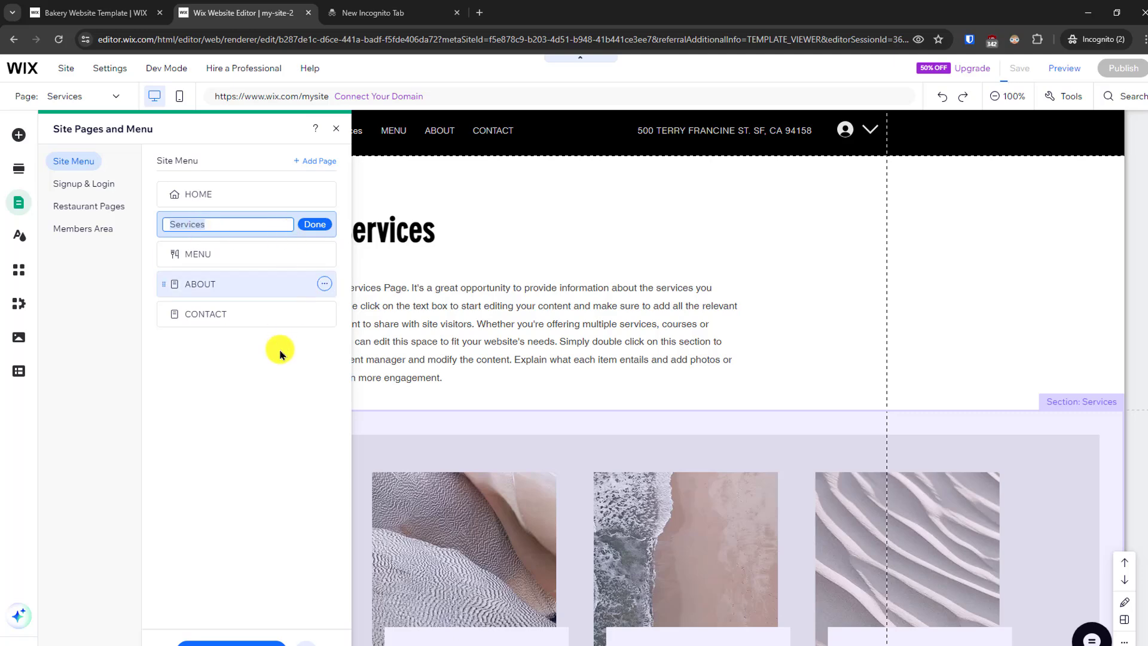
- Save the site and dismiss the domain selection dialog without choosing a domain
{"action": "key", "text": "ctrl+s"}
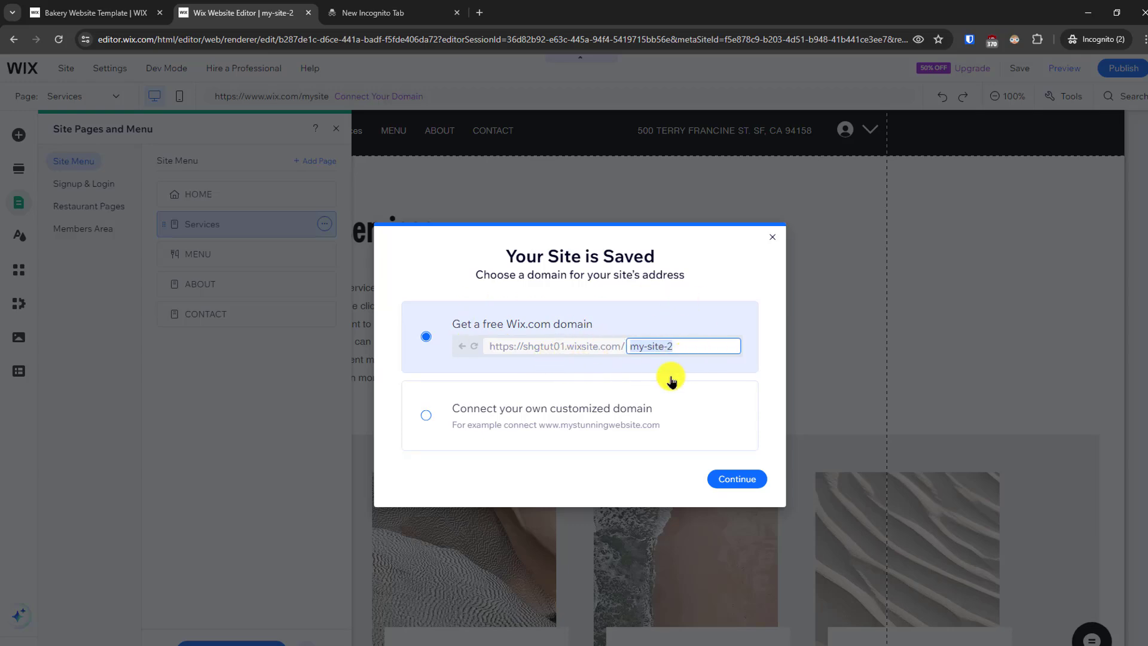
{"action": "left_click", "coordinate": [774, 236]}
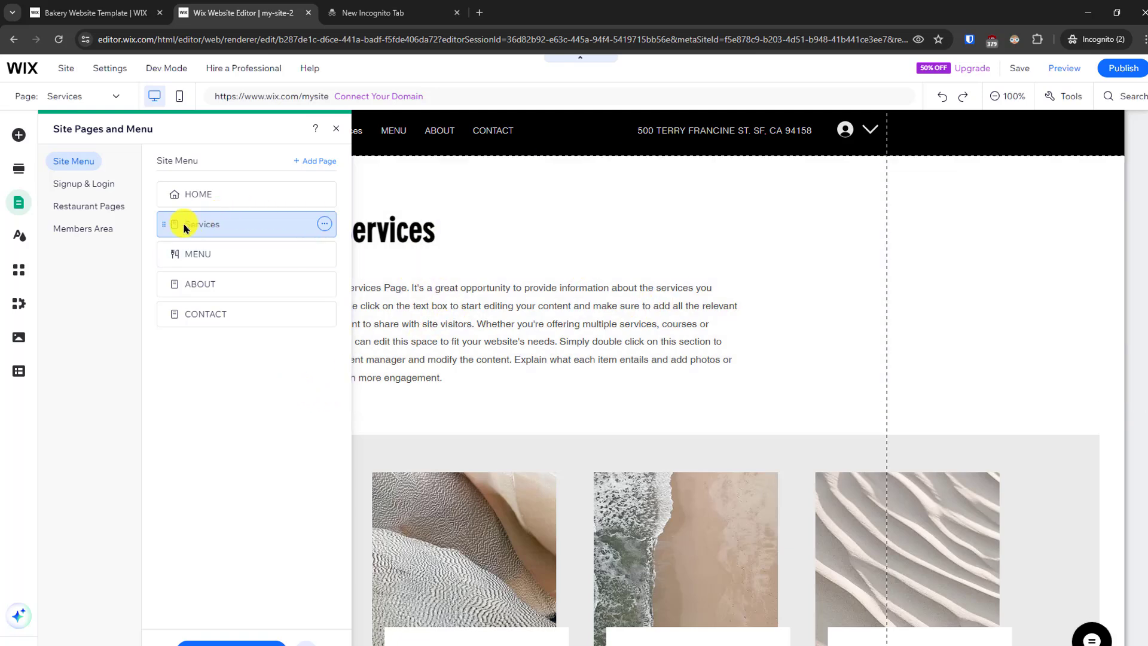
- Move the Services page between ABOUT and CONTACT in the site menu and rename it SERVICES
{"action": "left_click_drag", "start_coordinate": [186, 225], "coordinate": [193, 290]}
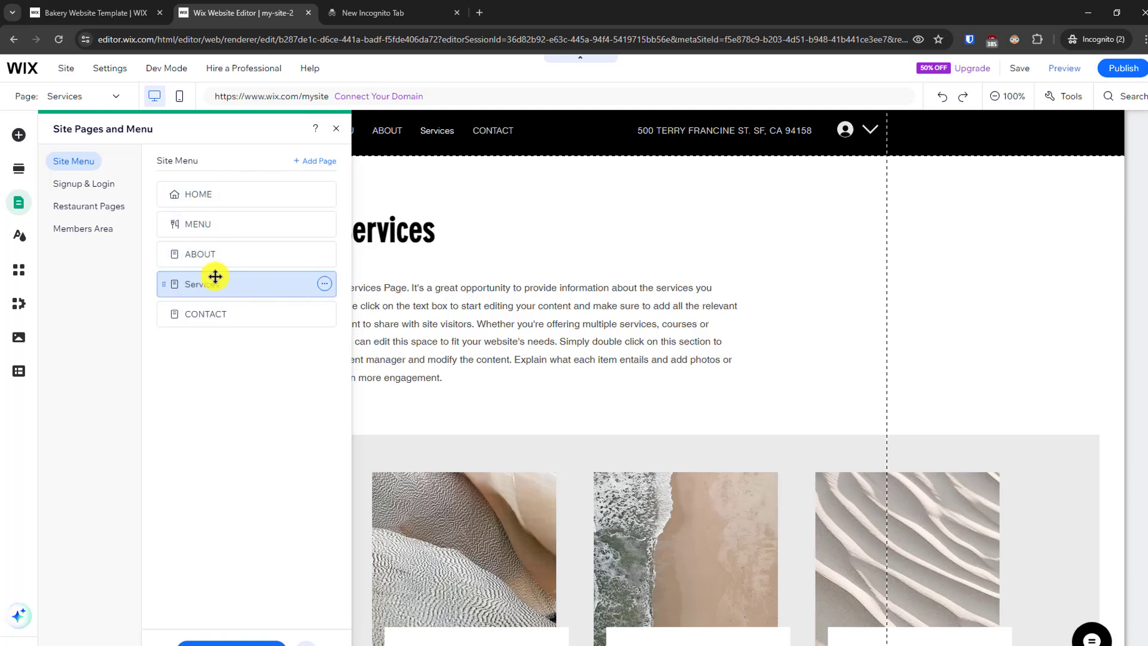
{"action": "double_click", "coordinate": [208, 288]}
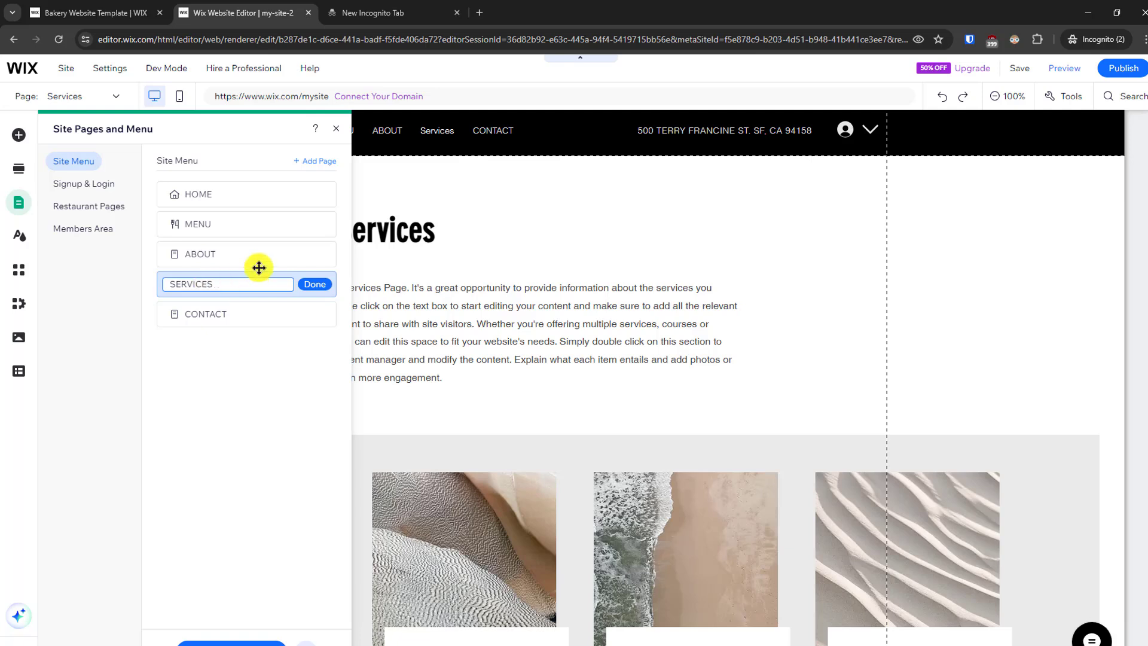
{"action": "left_click", "coordinate": [316, 284]}
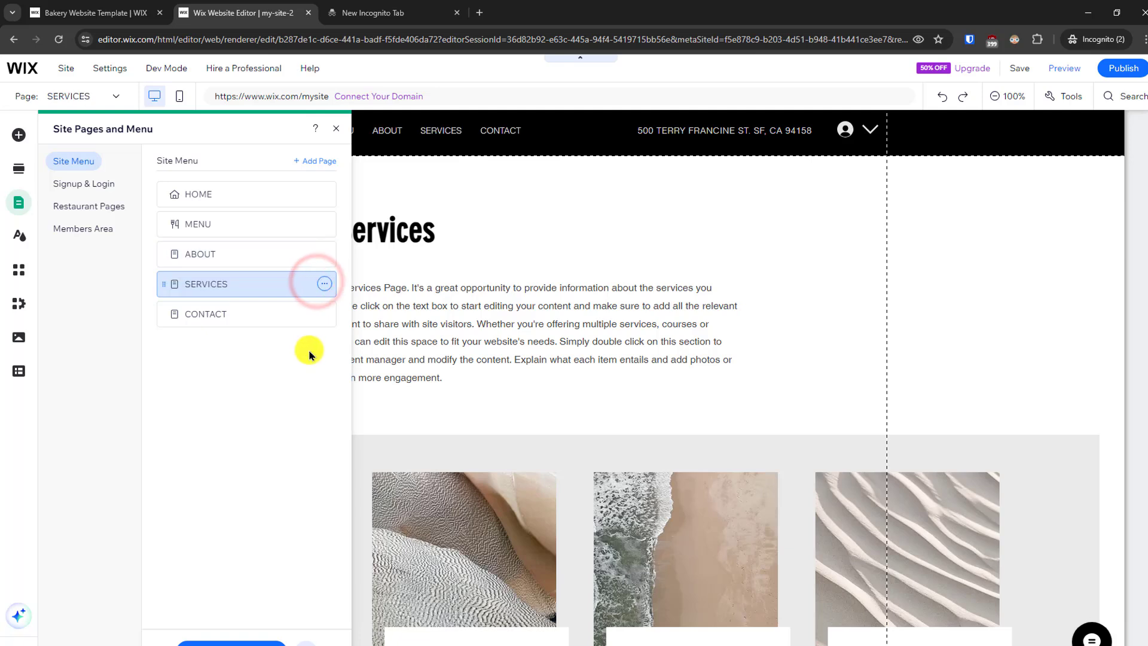
{"action": "left_click", "coordinate": [472, 217]}
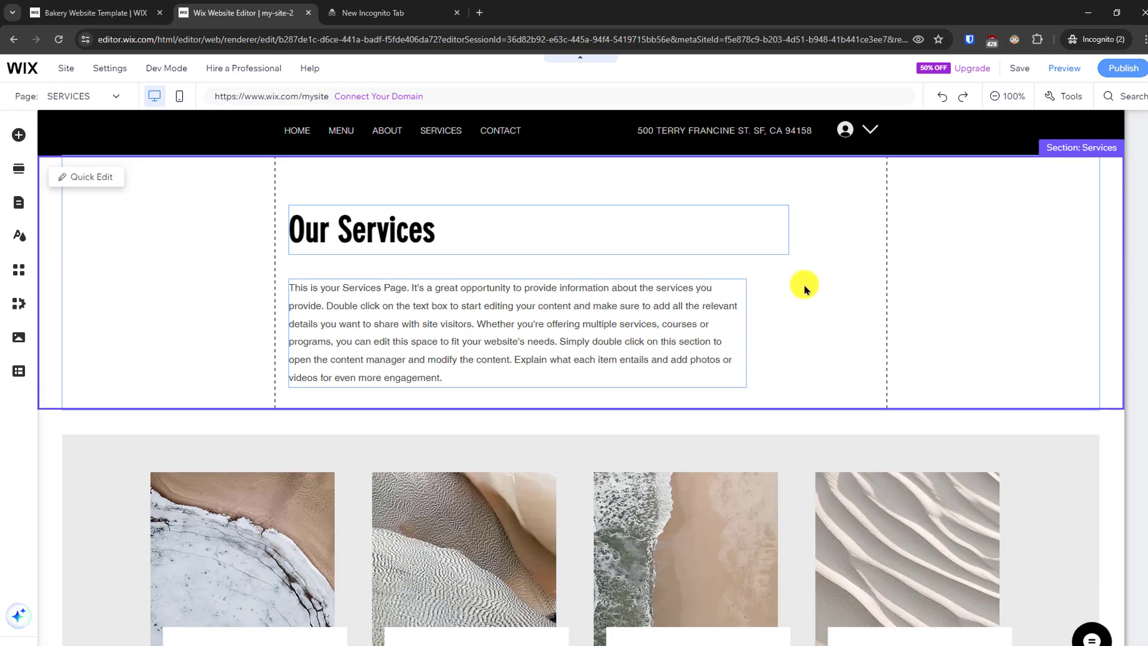
- Switch from the SERVICES page to the HOME page for editing
{"action": "left_click", "coordinate": [198, 297]}
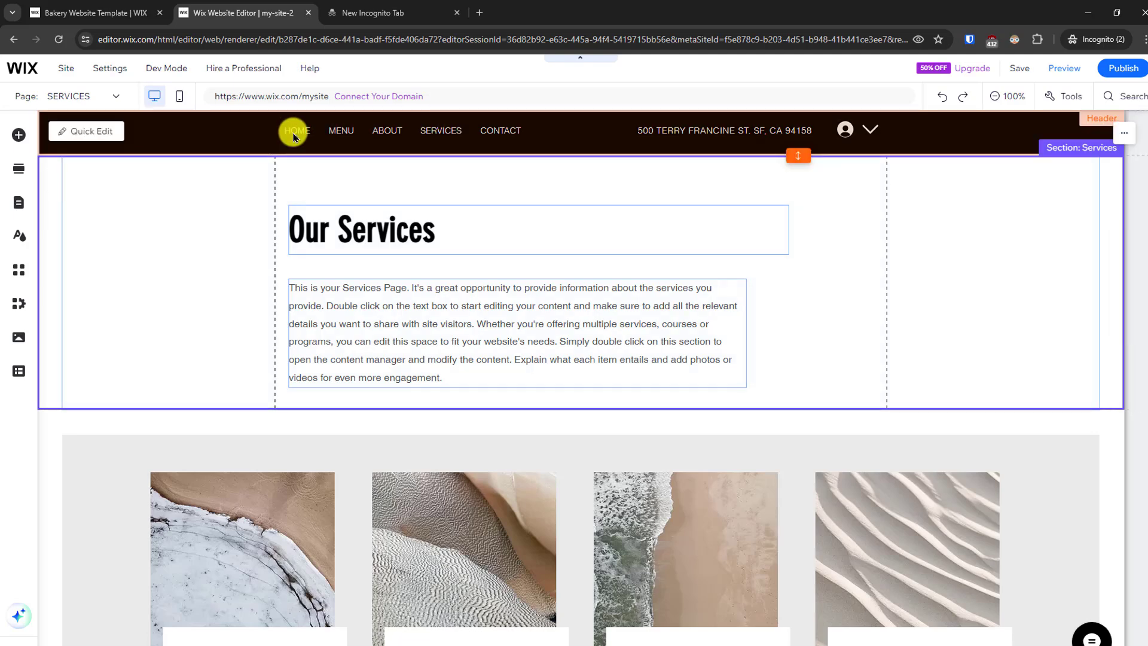
{"action": "left_click", "coordinate": [345, 138]}
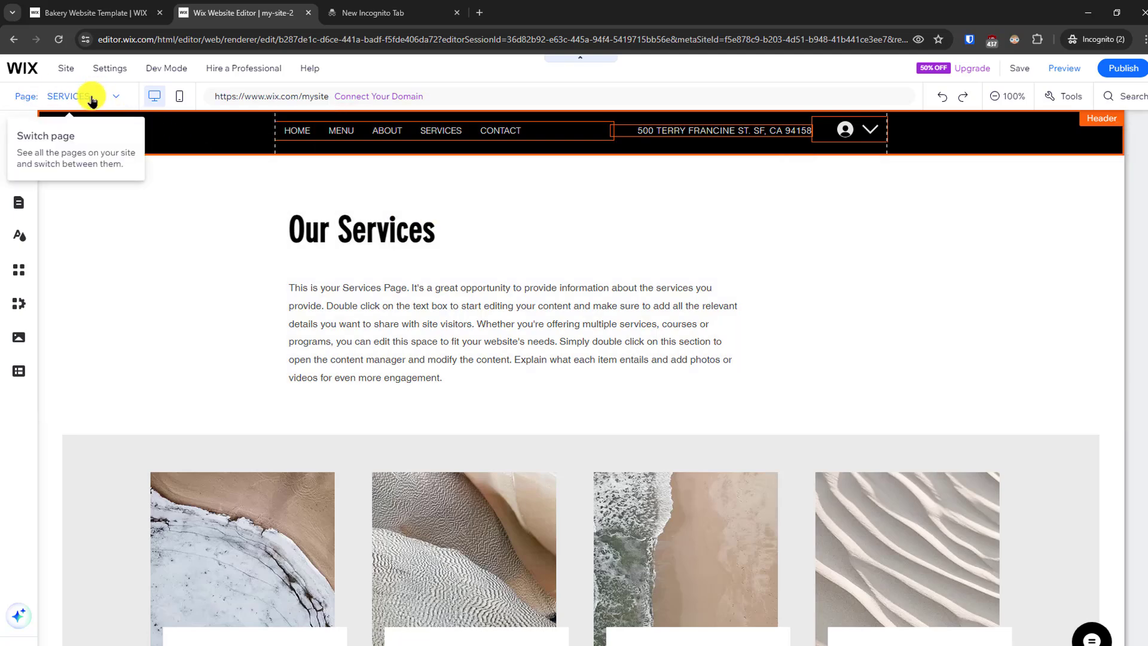
{"action": "left_click", "coordinate": [90, 101]}
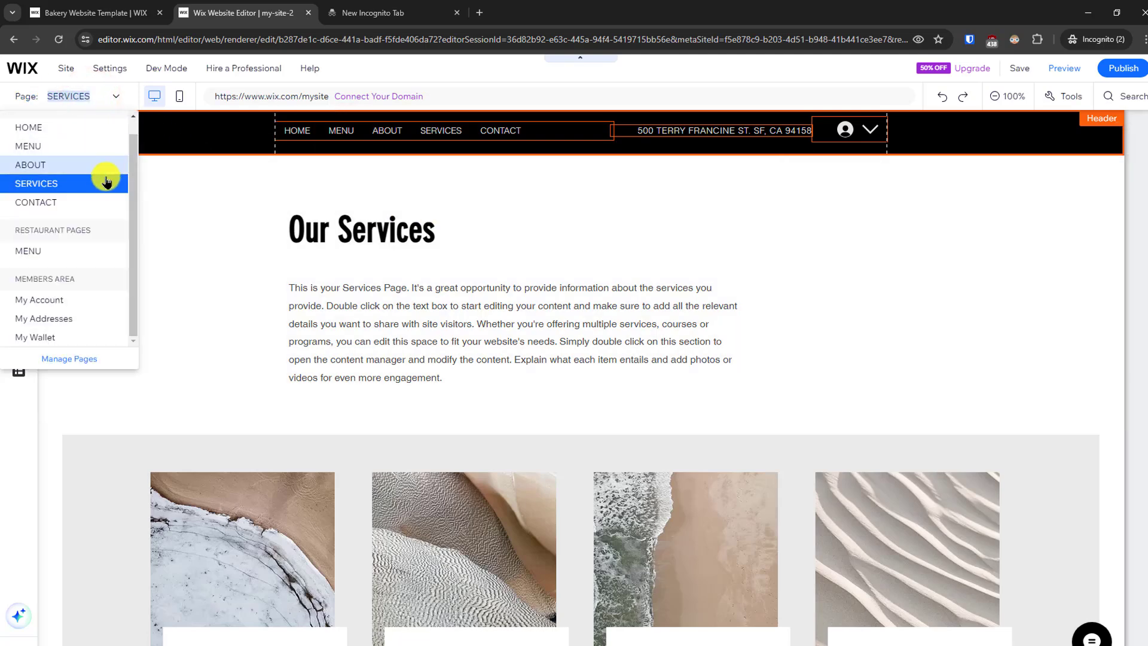
{"action": "left_click", "coordinate": [56, 127]}
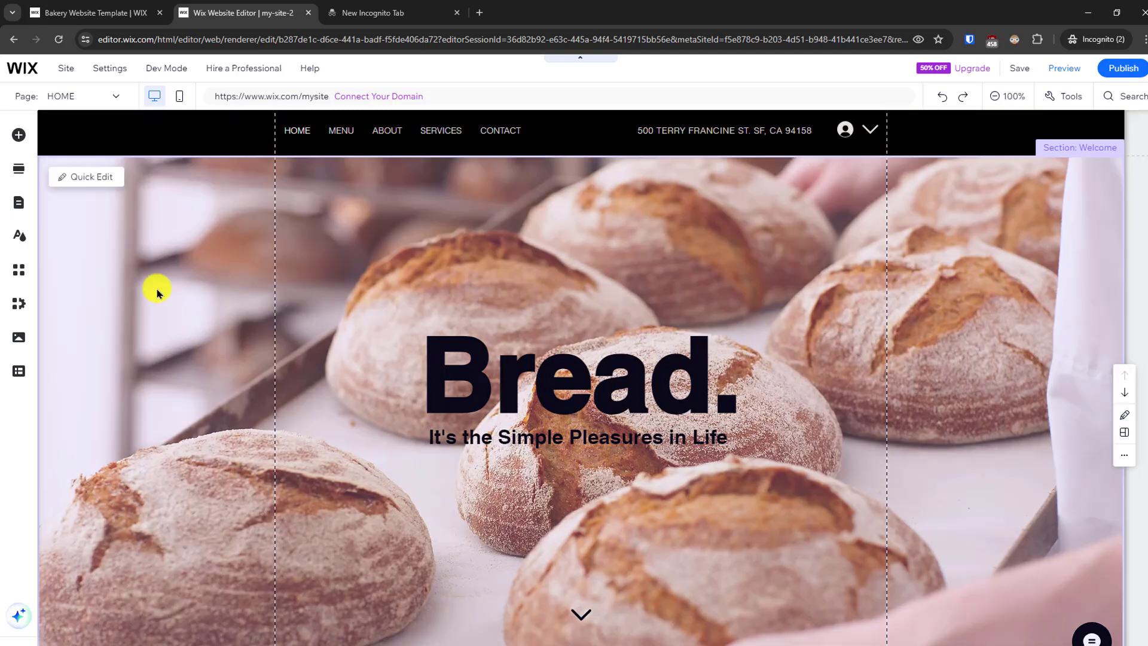
- Open the image library for changing the Welcome section's background on the HOME page
{"action": "left_click", "coordinate": [805, 238]}
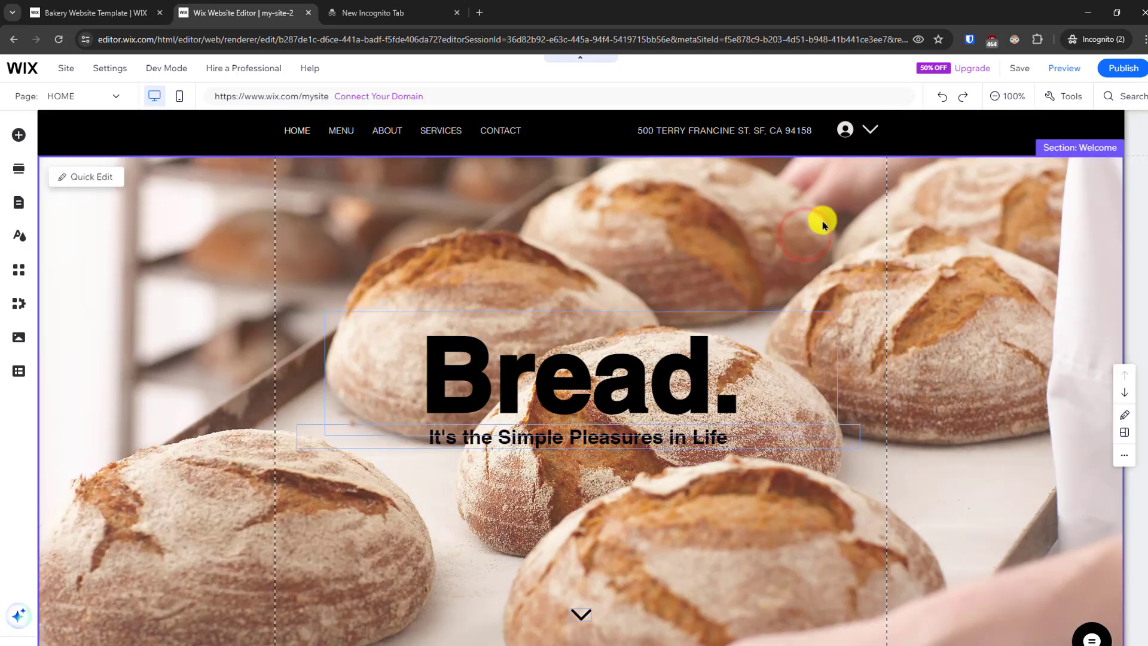
{"action": "left_click", "coordinate": [825, 223]}
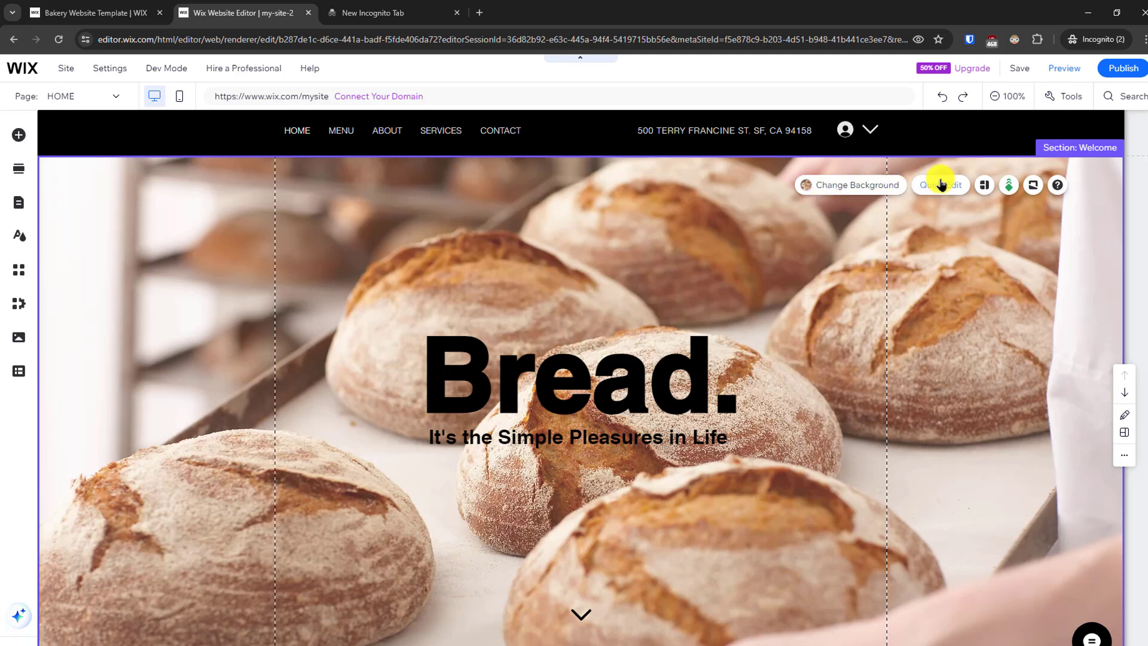
{"action": "left_click", "coordinate": [866, 190]}
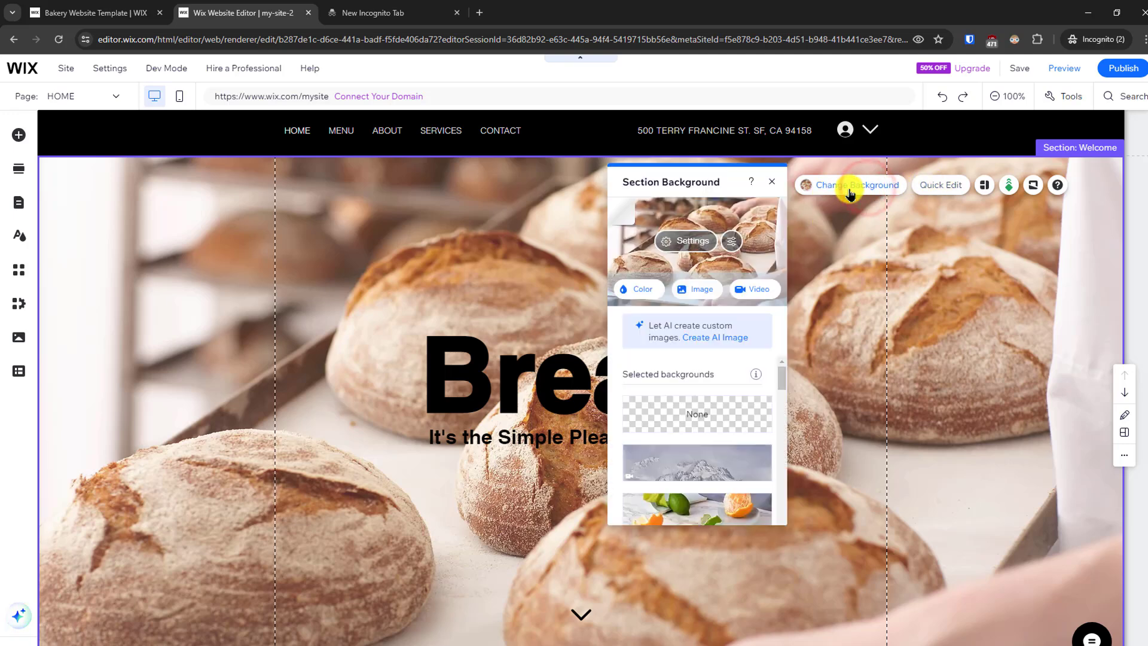
{"action": "left_click", "coordinate": [701, 291]}
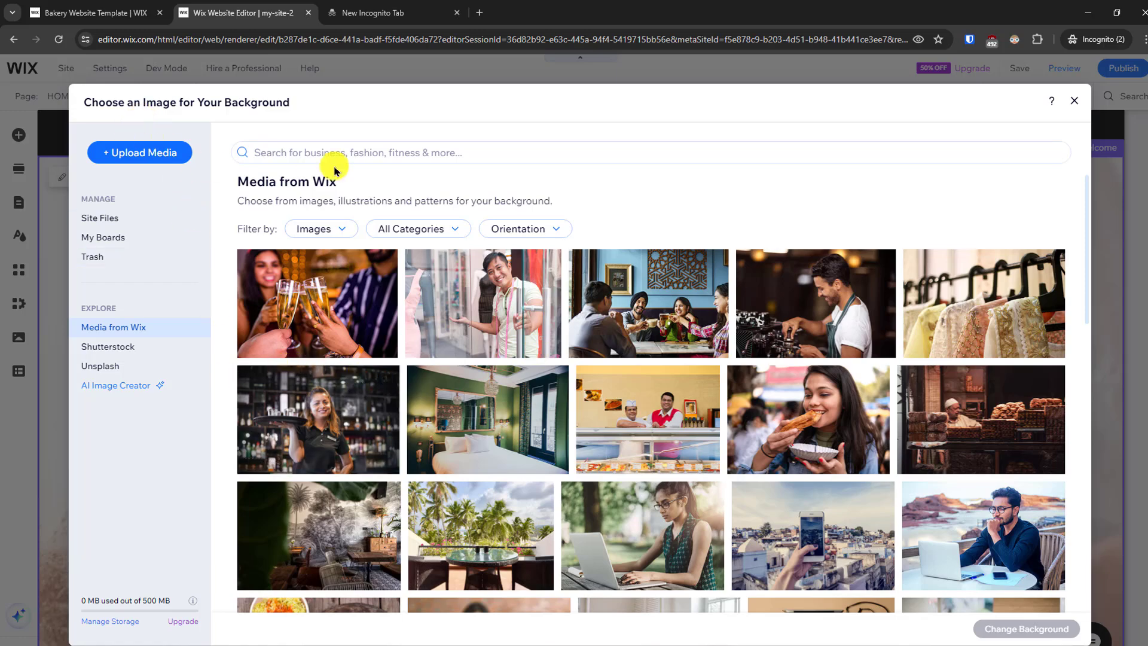
- Upload all image files from the computer's Bakery images folder to the site files, leaving out the test archive folder
{"action": "left_click", "coordinate": [129, 154]}
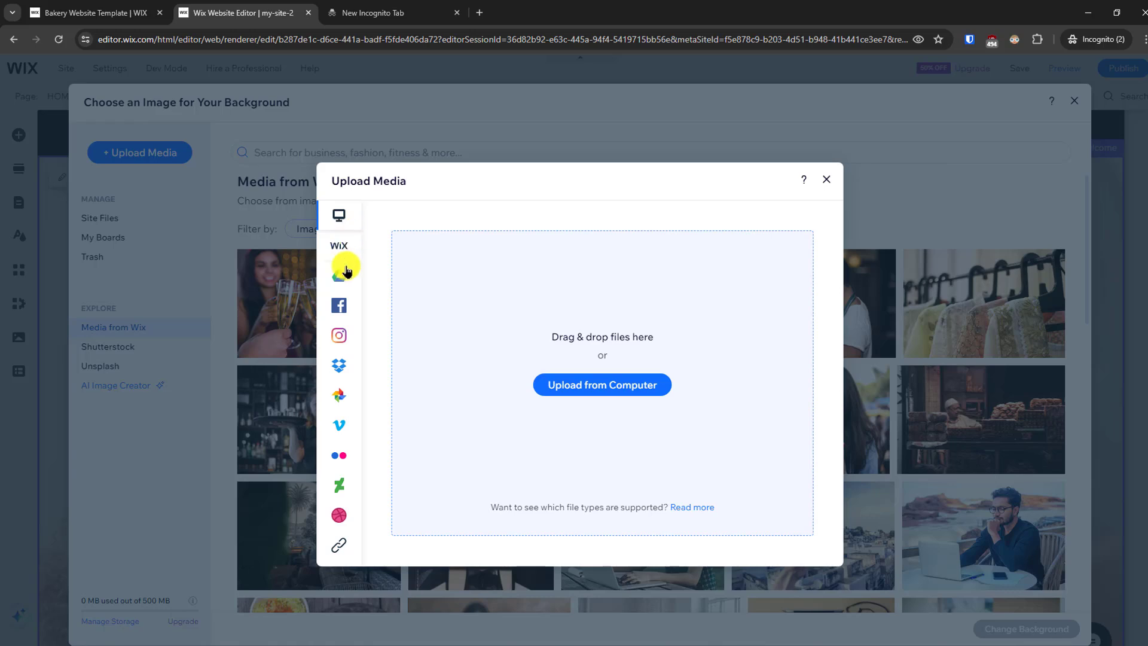
{"action": "mouse_move", "coordinate": [333, 328]}
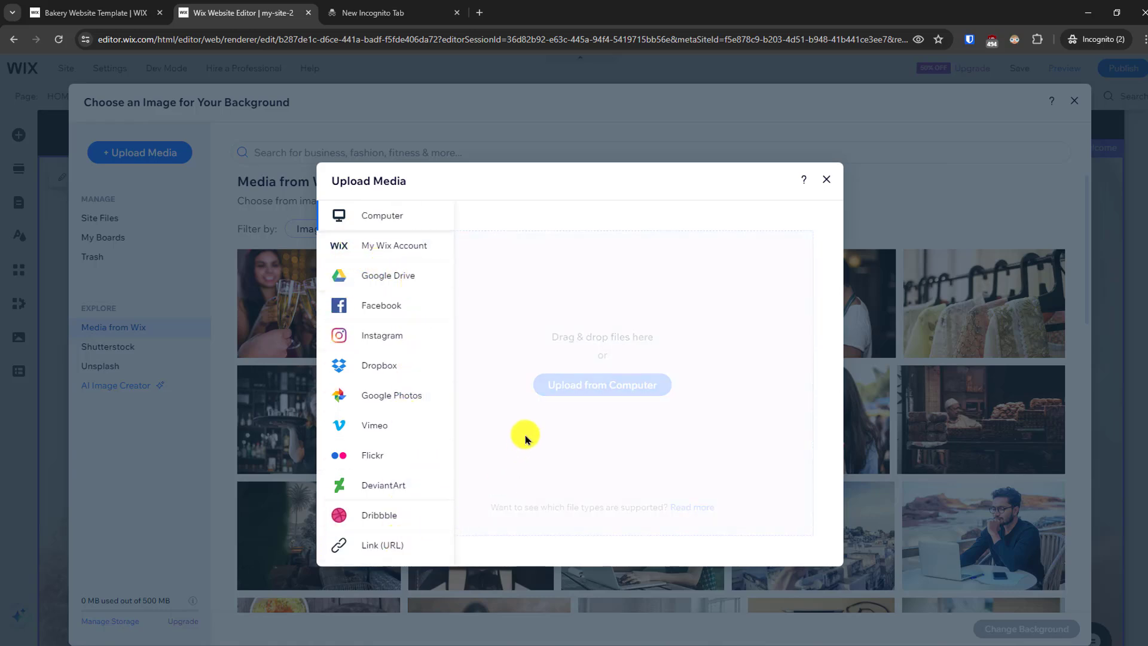
{"action": "left_click", "coordinate": [604, 386]}
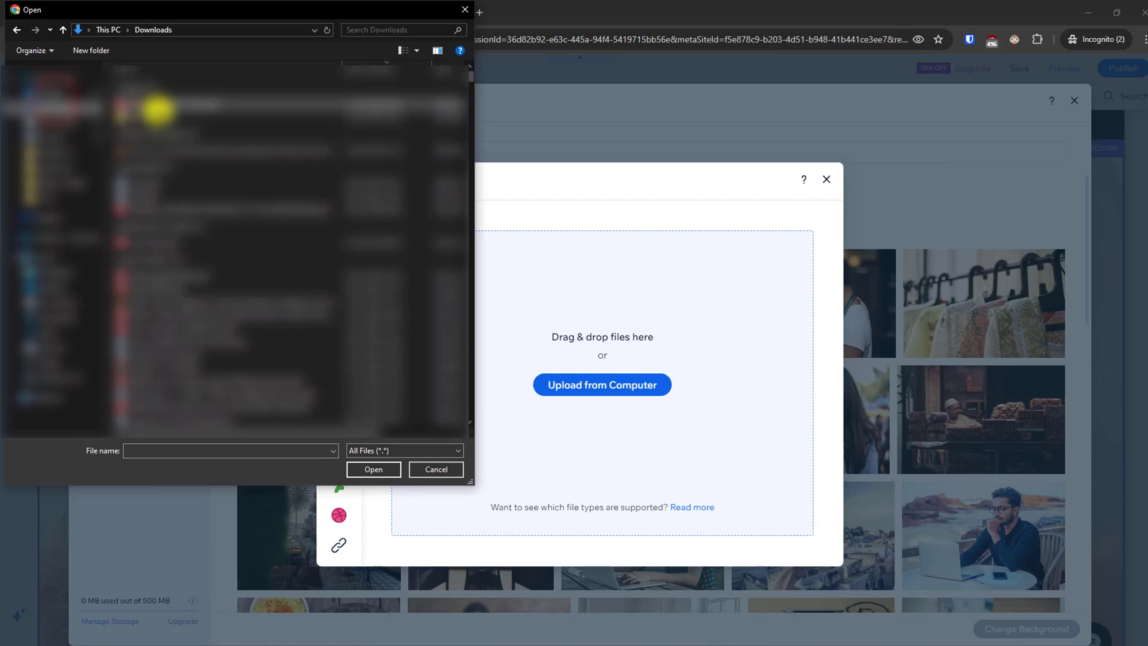
{"action": "double_click", "coordinate": [159, 115]}
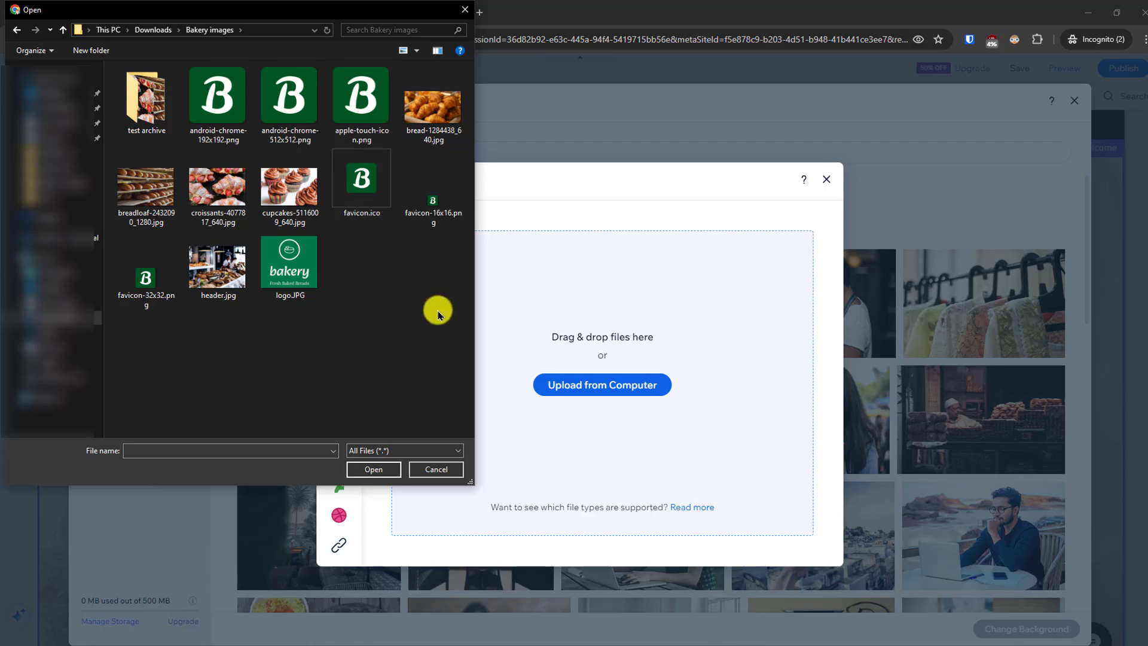
{"action": "left_click_drag", "start_coordinate": [436, 309], "coordinate": [146, 92]}
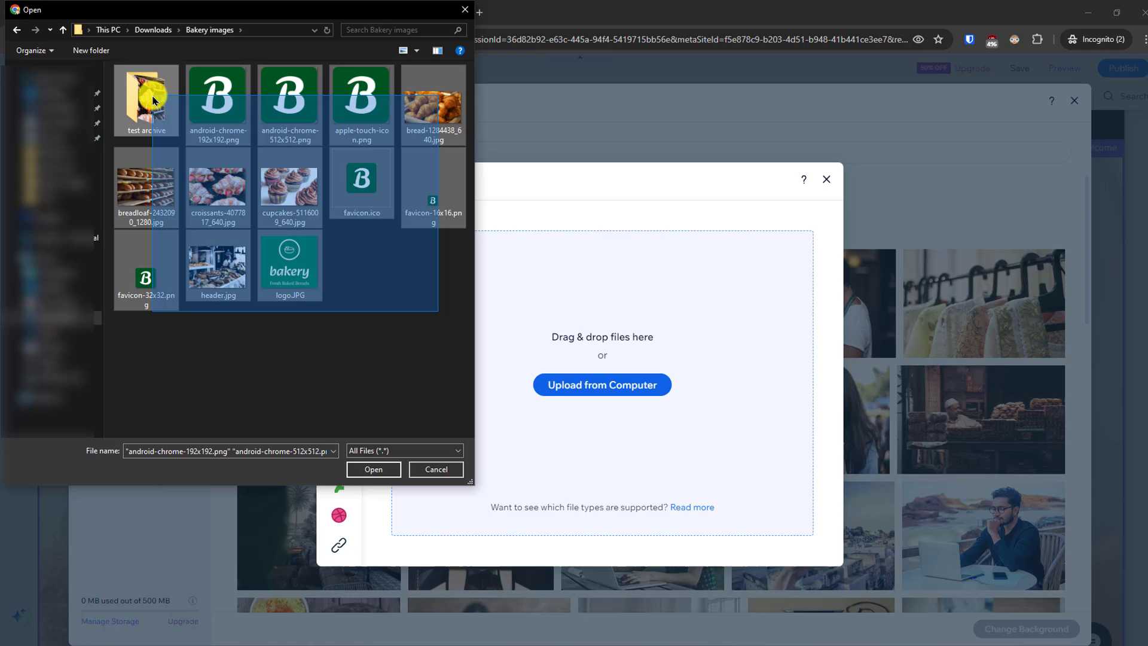
{"action": "left_click", "coordinate": [375, 424]}
{"action": "left_click", "coordinate": [224, 101]}
{"action": "left_click", "coordinate": [214, 203]}
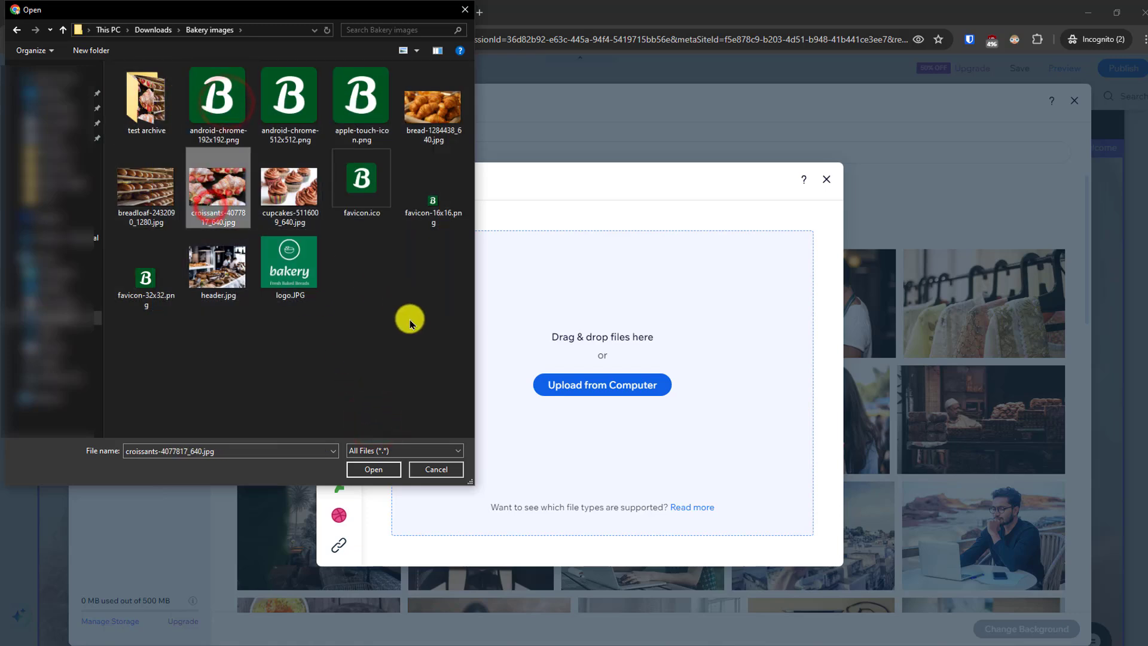
{"action": "left_click_drag", "start_coordinate": [446, 325], "coordinate": [167, 102]}
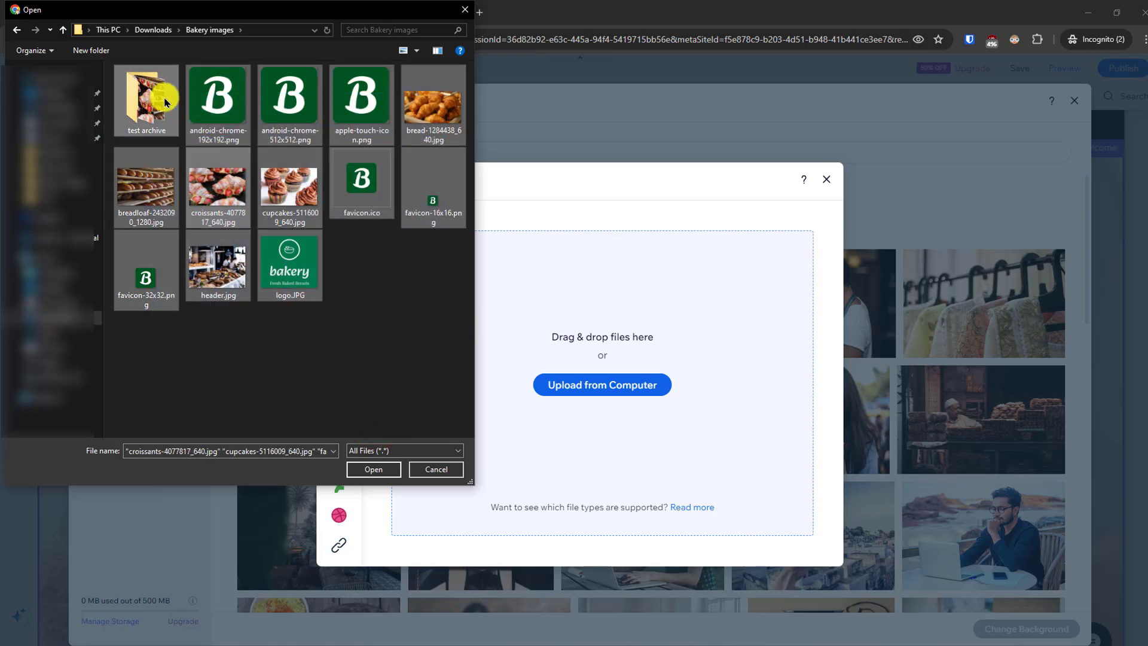
{"action": "left_click", "coordinate": [164, 101], "text": "ctrl"}
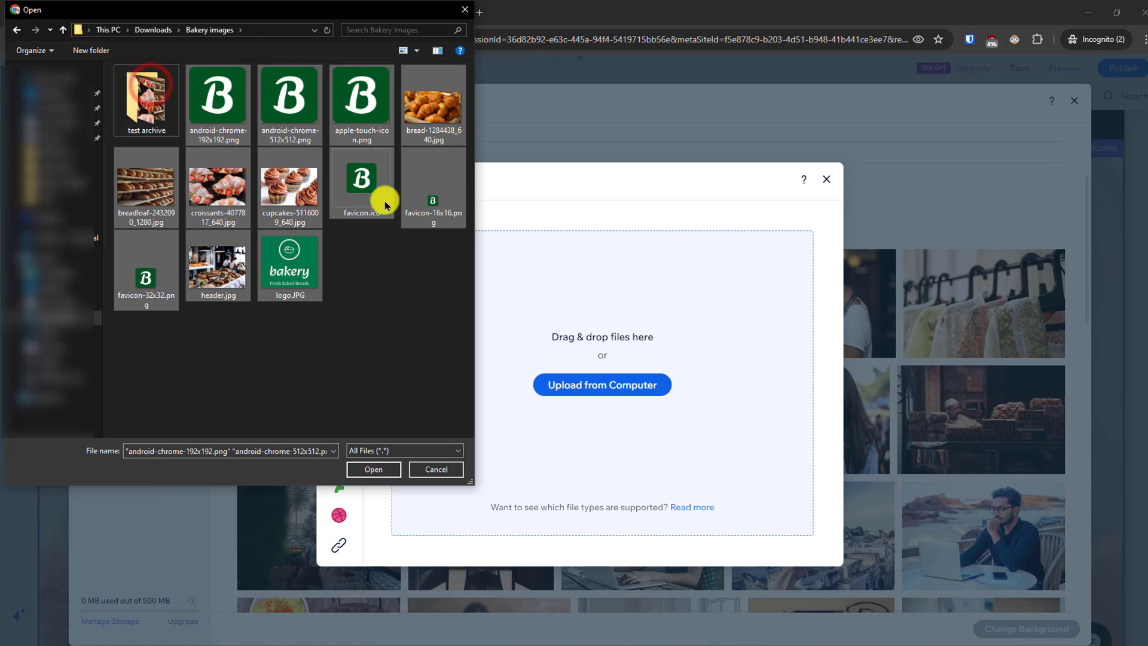
{"action": "left_click", "coordinate": [361, 472]}
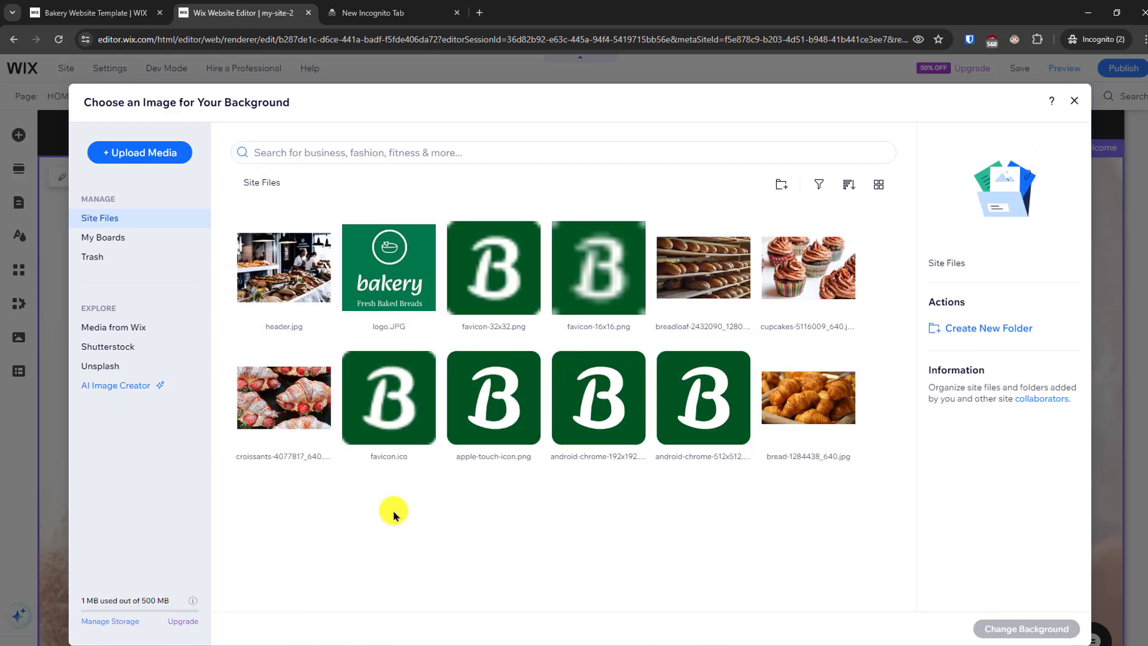
- Set header.jpg from the site files as the Welcome section's background image on the HOME page
{"action": "left_click", "coordinate": [284, 269]}
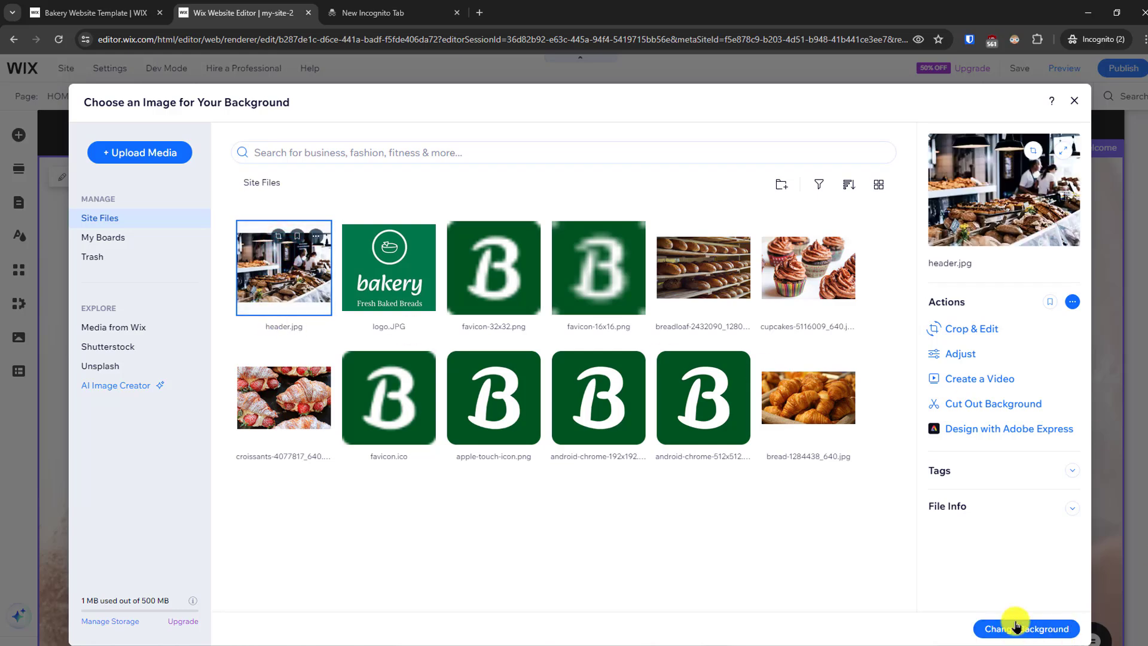
{"action": "left_click", "coordinate": [1018, 629]}
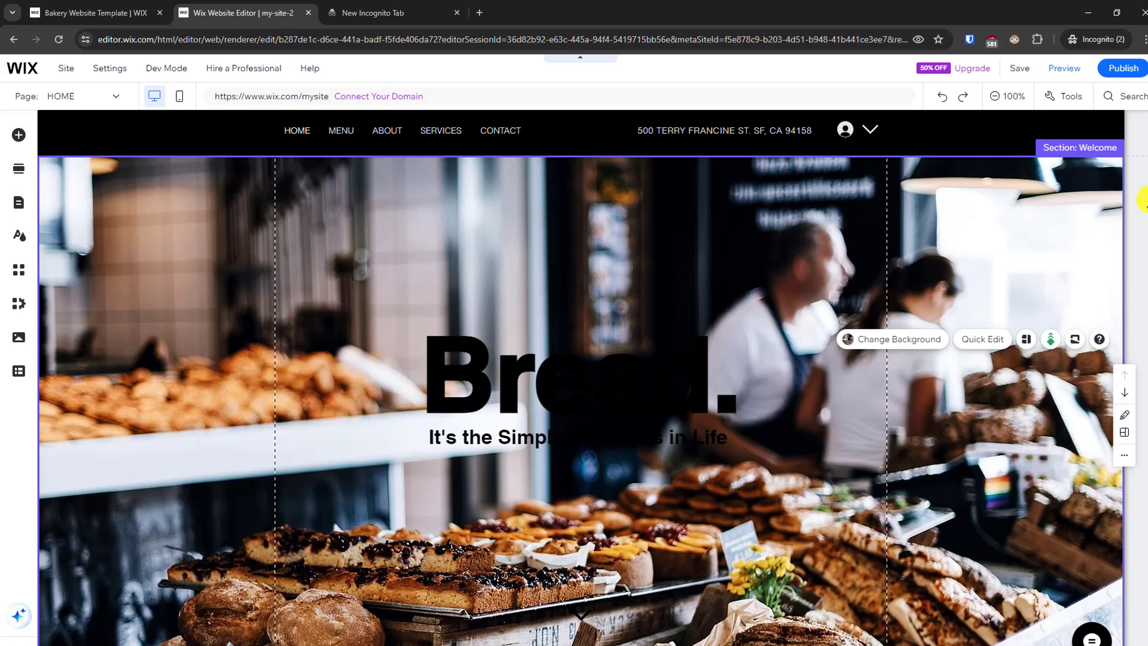
{"action": "scroll", "coordinate": [1139, 266], "scroll_direction": "down", "scroll_amount": 10}
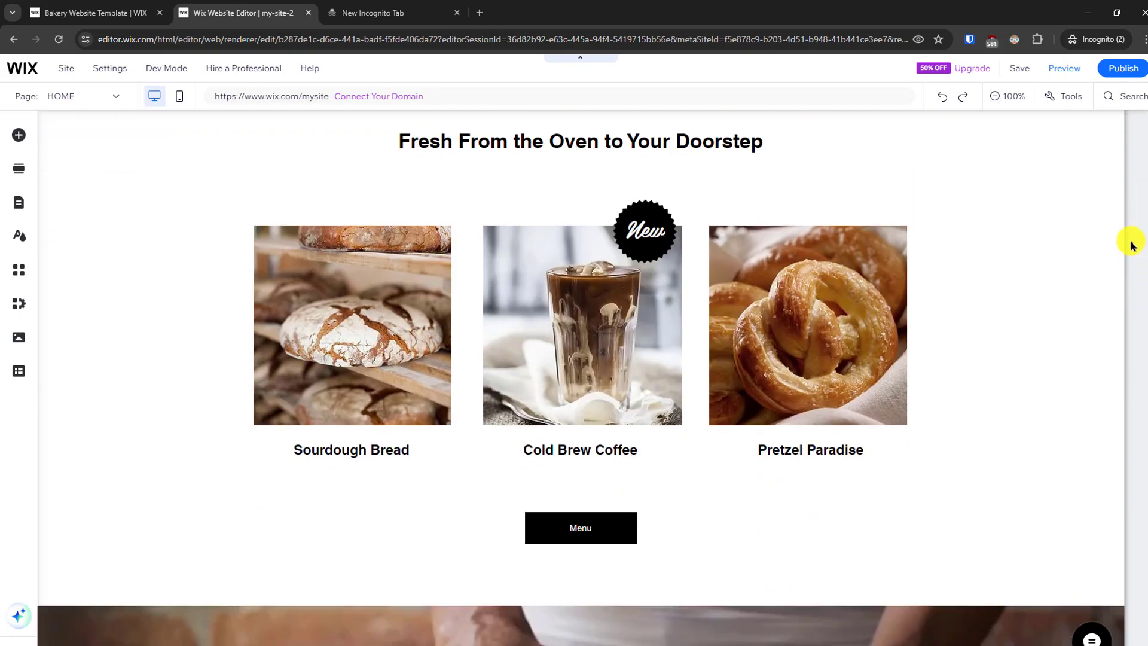
{"action": "scroll", "coordinate": [1130, 243], "scroll_direction": "up", "scroll_amount": 10}
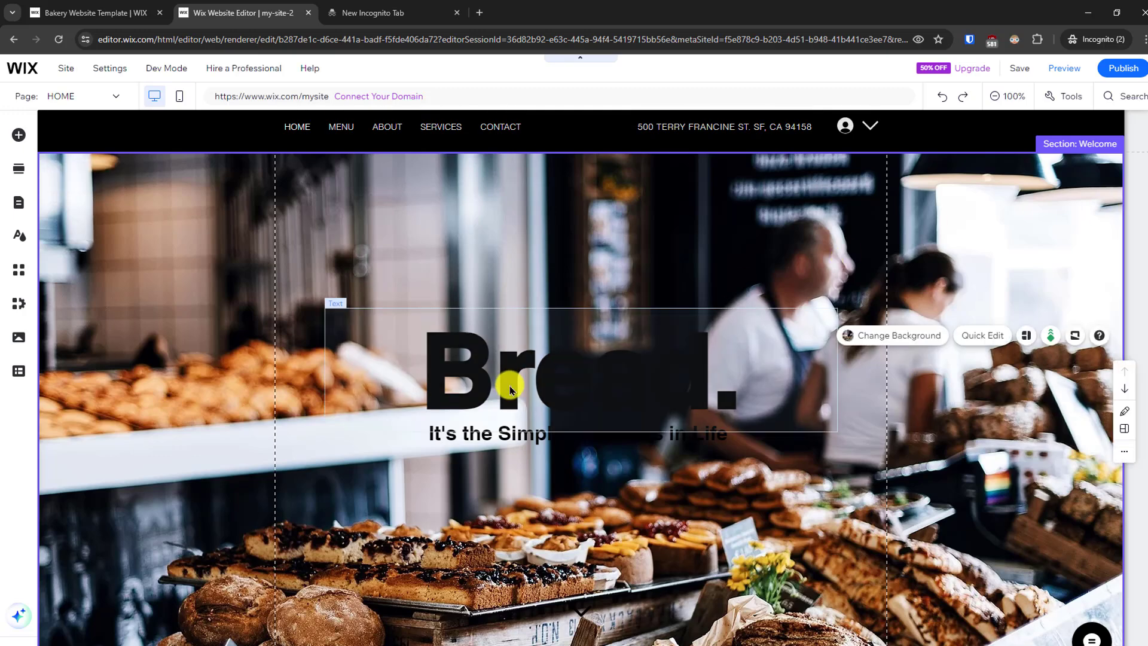
- Format the "Bread." heading in the Welcome section with white text (#FFFFFF) and a font size of 176 px
{"action": "left_click", "coordinate": [510, 389]}
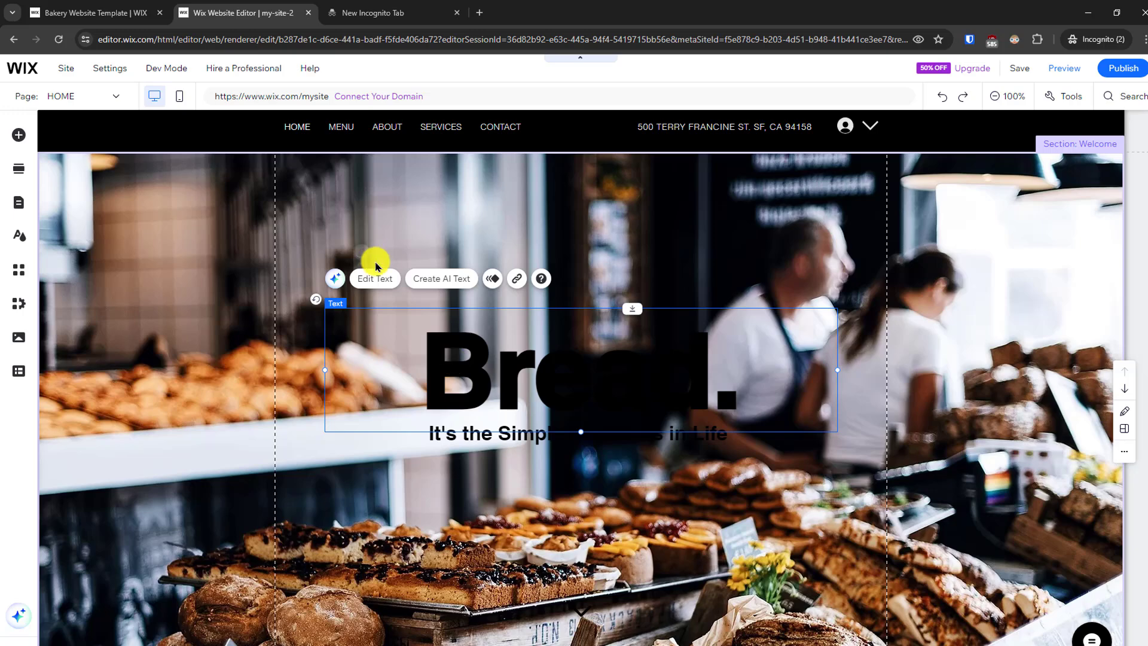
{"action": "left_click", "coordinate": [379, 286]}
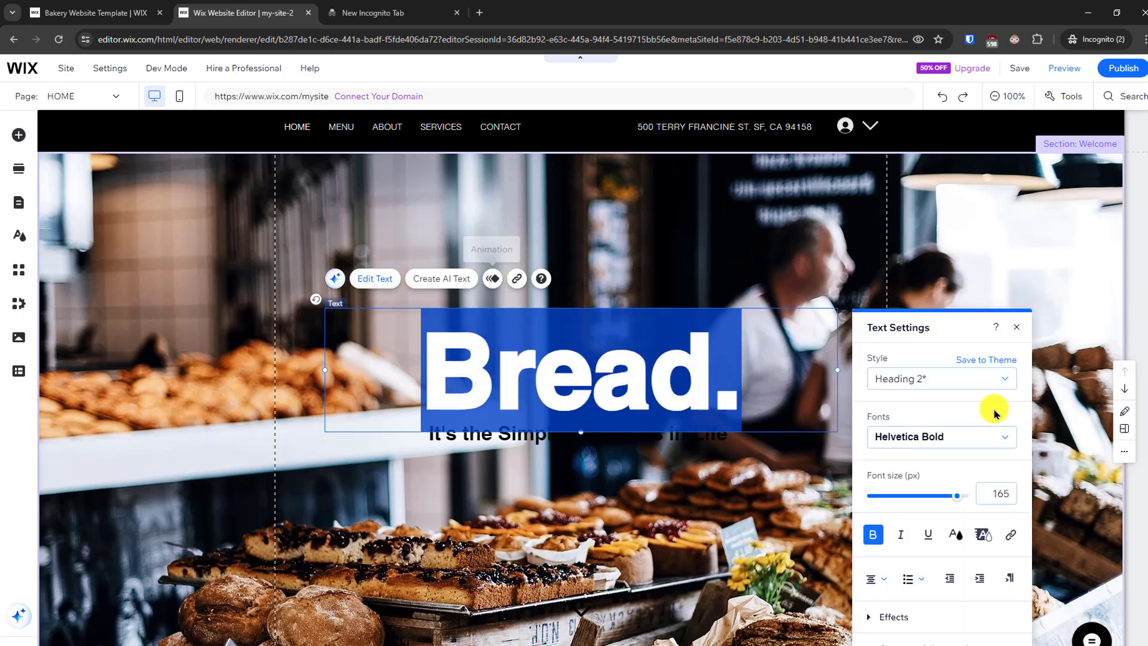
{"action": "left_click", "coordinate": [954, 535]}
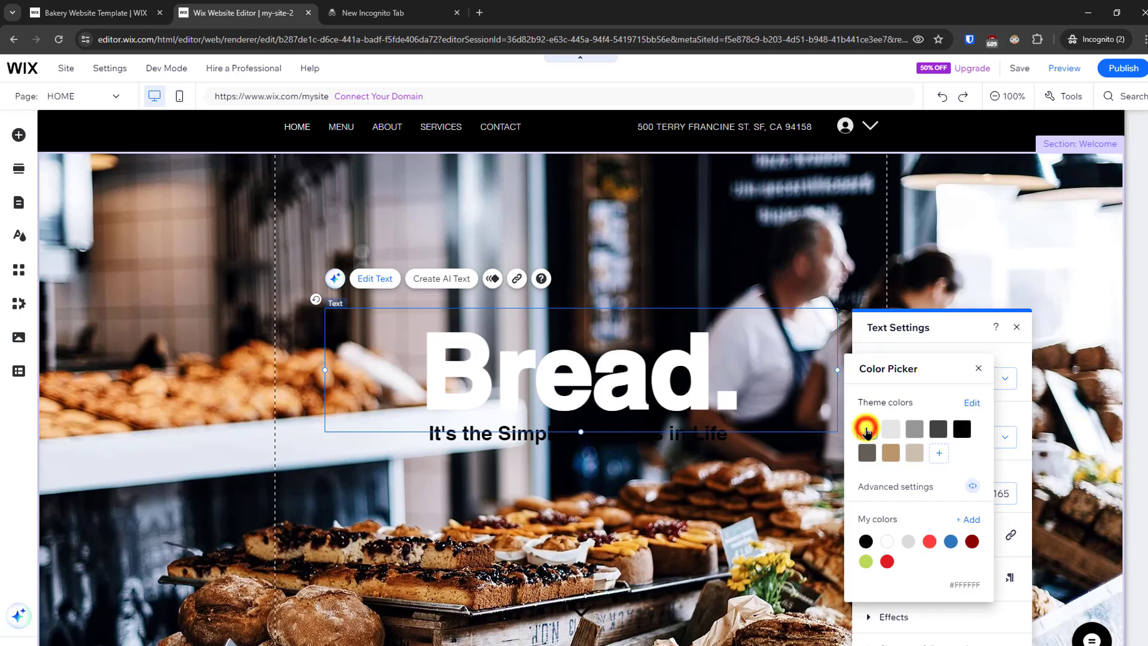
{"action": "left_click", "coordinate": [978, 368]}
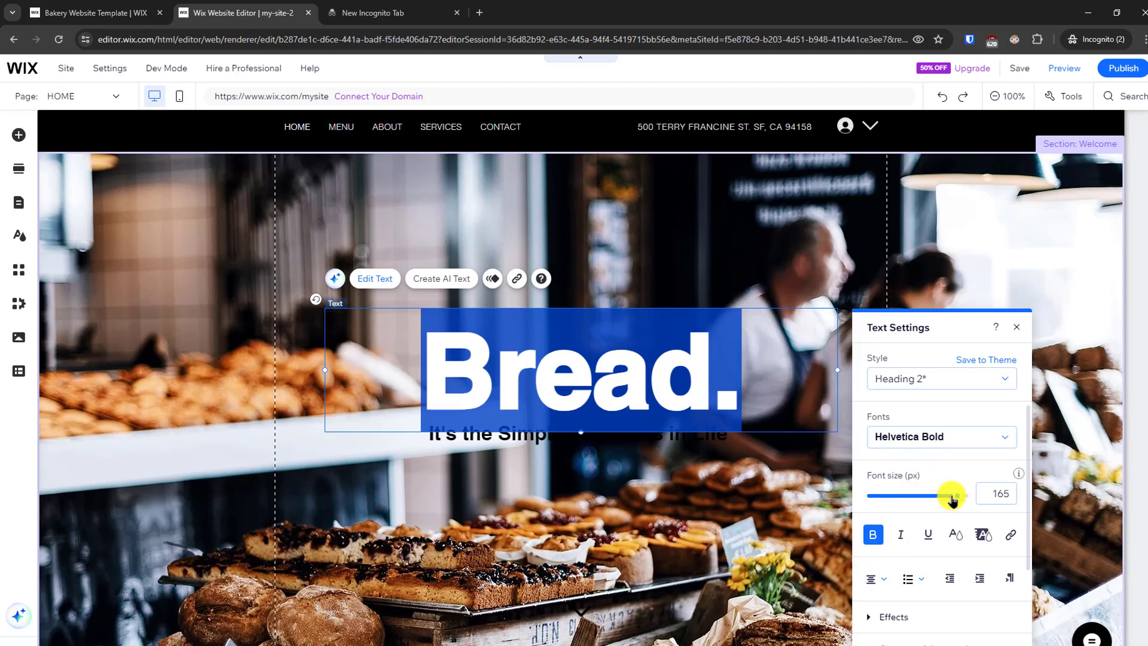
{"action": "left_click_drag", "start_coordinate": [960, 499], "coordinate": [974, 495]}
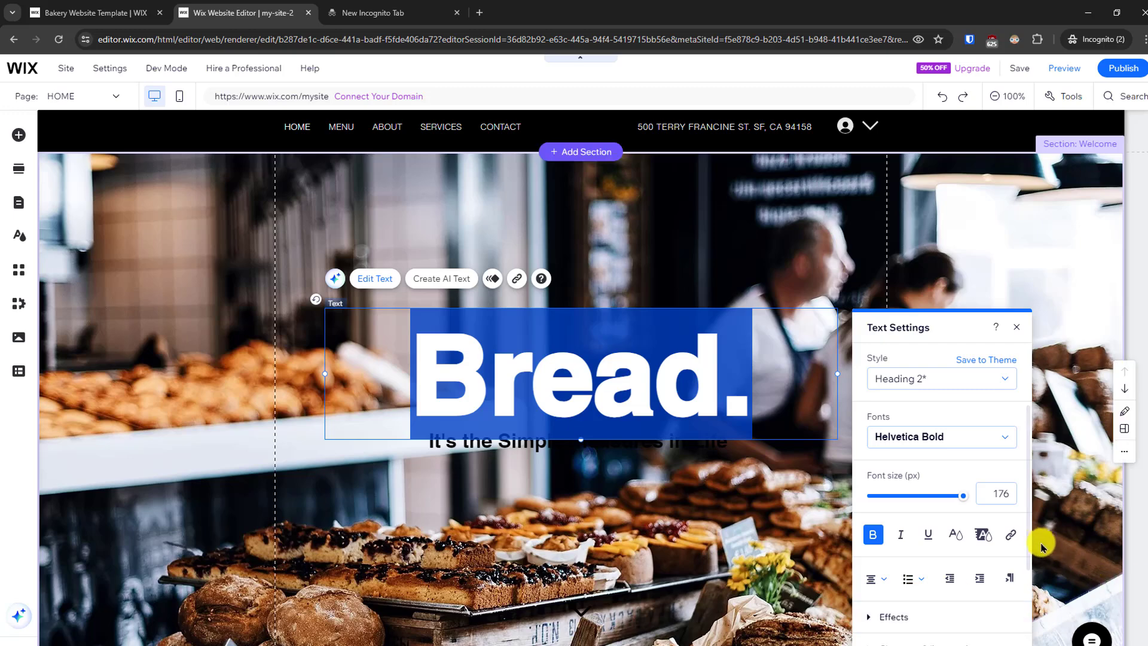
{"action": "left_click_drag", "start_coordinate": [1029, 566], "coordinate": [1029, 615]}
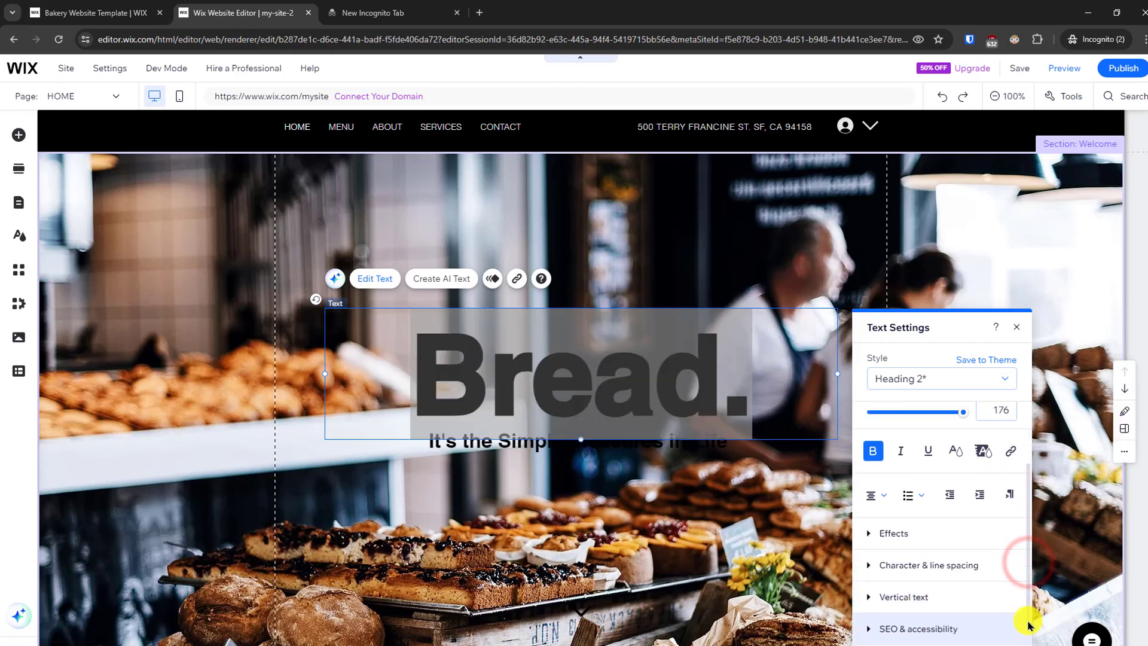
{"action": "left_click", "coordinate": [1018, 328]}
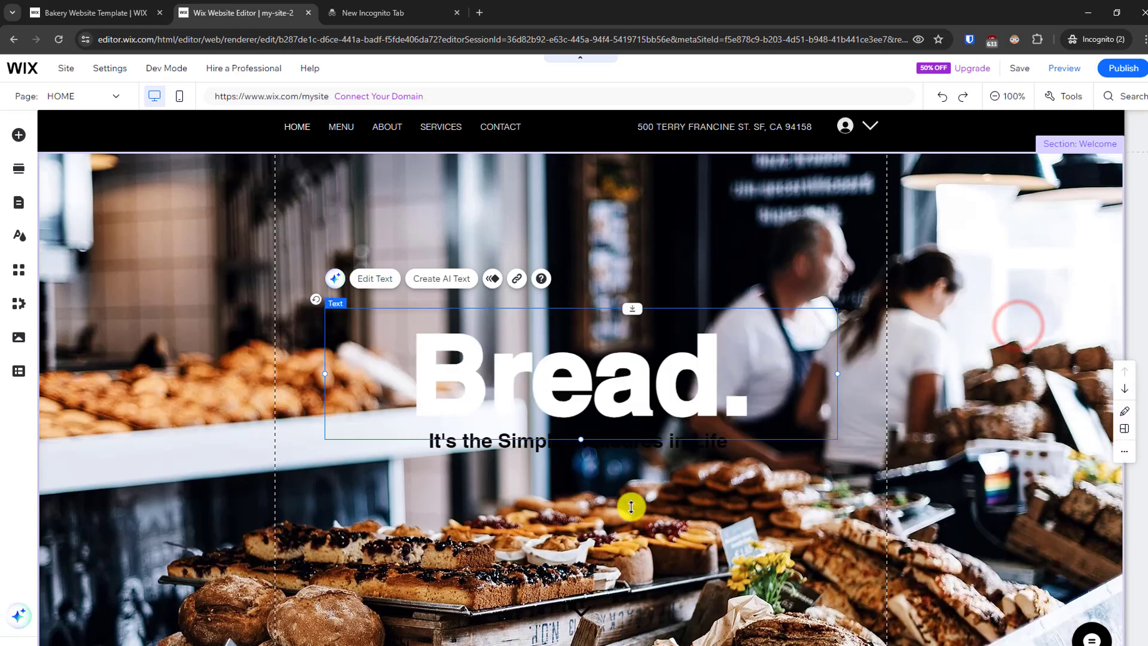
- Change the text color of the tagline "It's the Simple Pleasures in Life" to white
{"action": "left_click", "coordinate": [489, 460]}
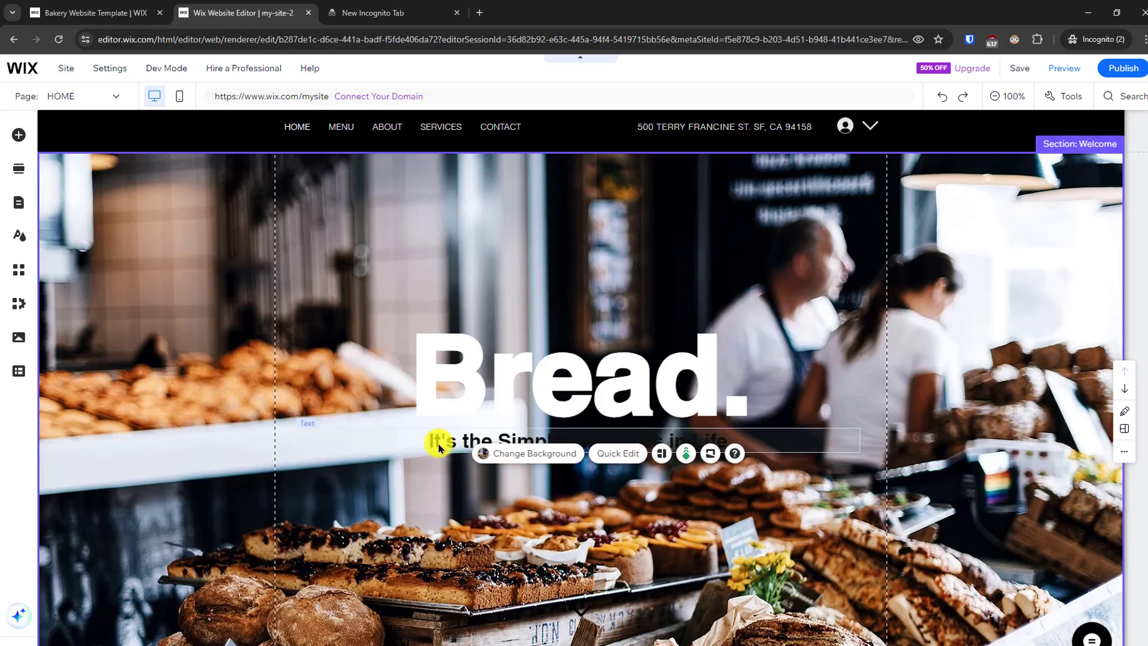
{"action": "left_click", "coordinate": [439, 447]}
{"action": "left_click", "coordinate": [439, 442]}
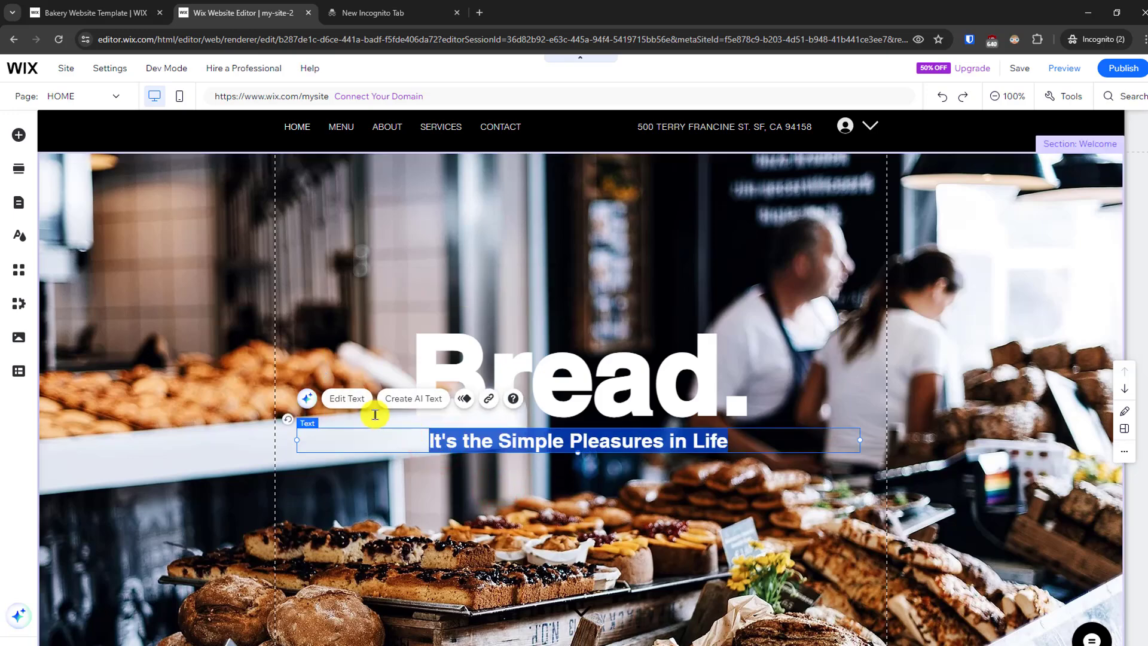
{"action": "left_click", "coordinate": [357, 398]}
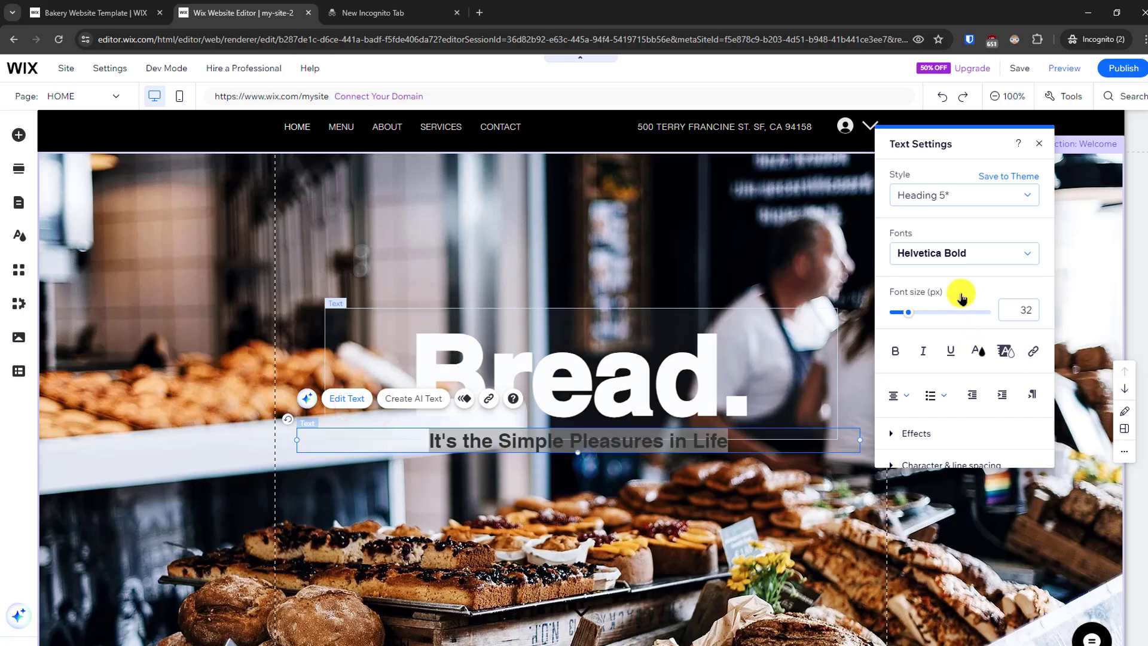
{"action": "left_click", "coordinate": [979, 354]}
{"action": "left_click", "coordinate": [891, 245]}
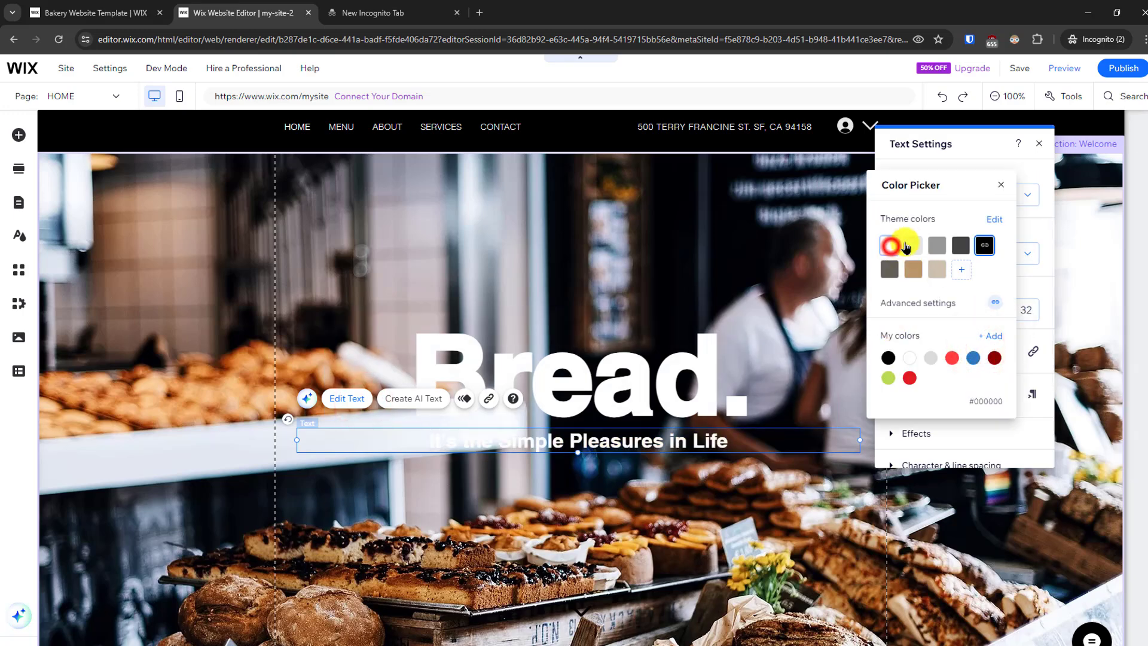
{"action": "left_click", "coordinate": [748, 511]}
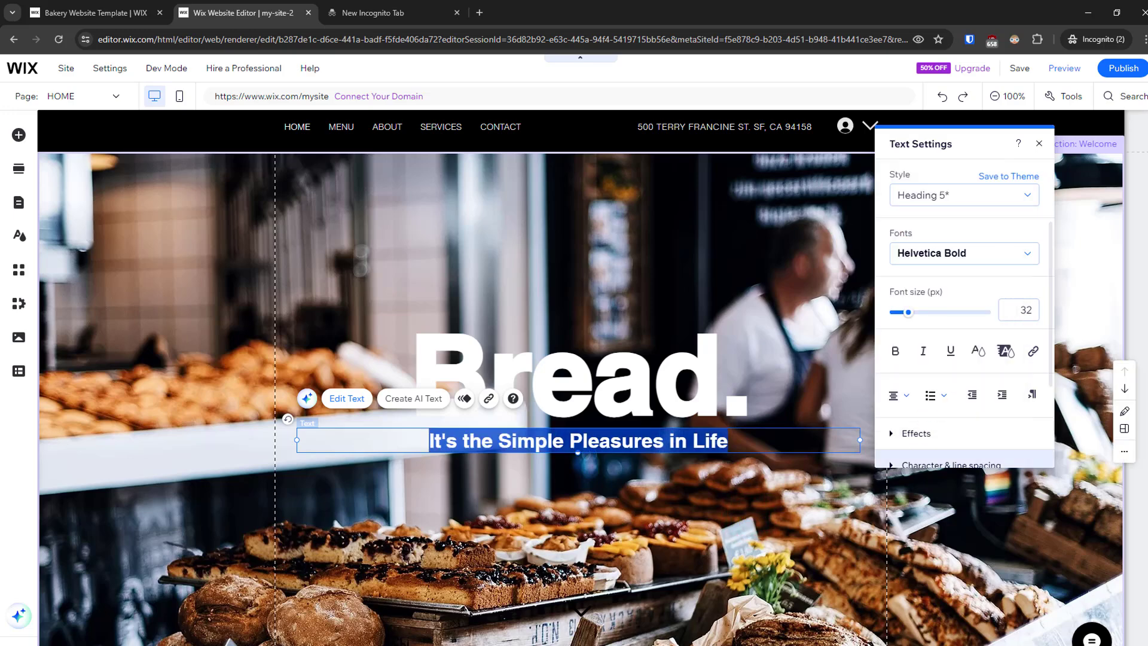
{"action": "left_click", "coordinate": [1020, 569]}
- Move the "Bread." heading up to about x: 91, y: 275, leaving more space above the tagline
{"action": "scroll", "coordinate": [606, 518], "scroll_direction": "down", "scroll_amount": 1}
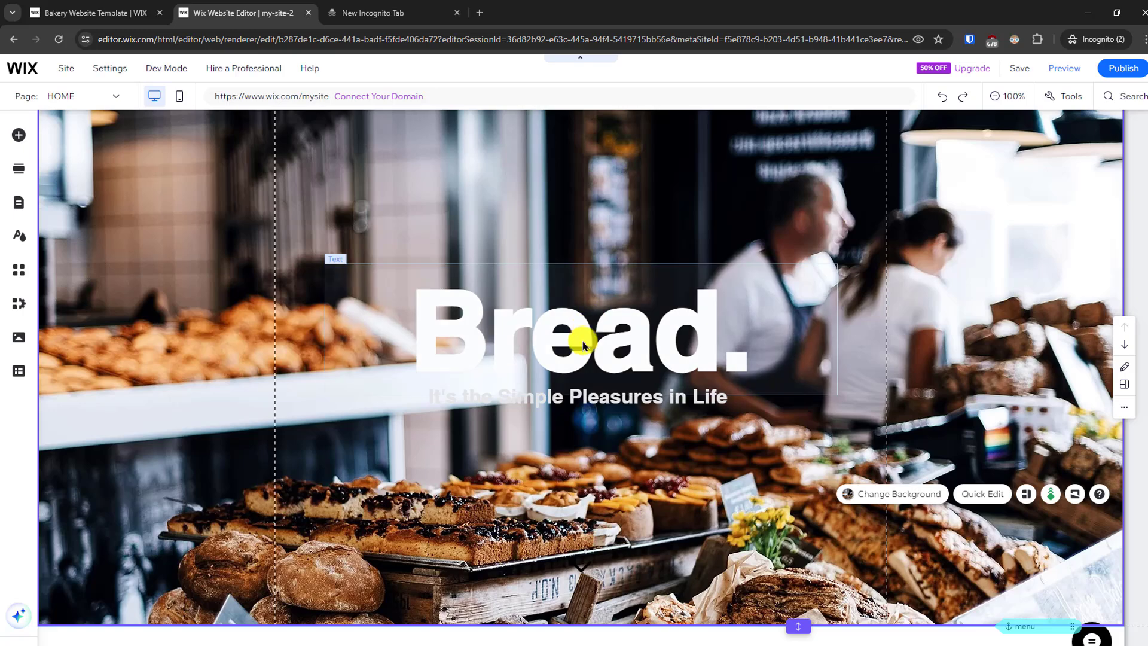
{"action": "left_click_drag", "start_coordinate": [582, 340], "coordinate": [589, 310]}
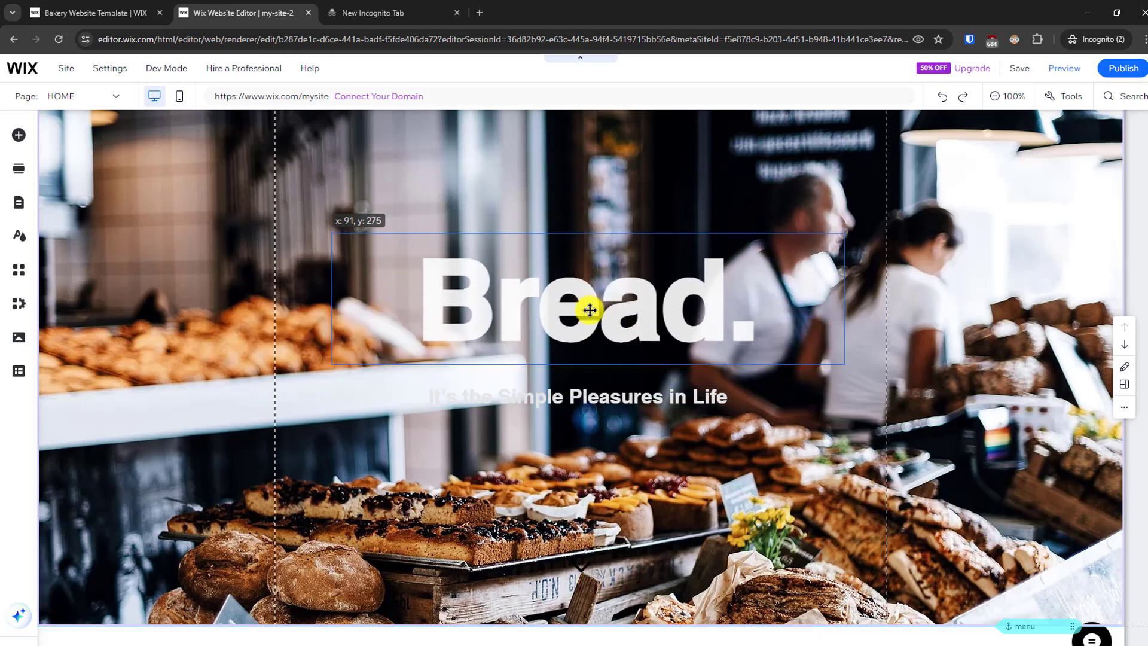
{"action": "left_click", "coordinate": [541, 466]}
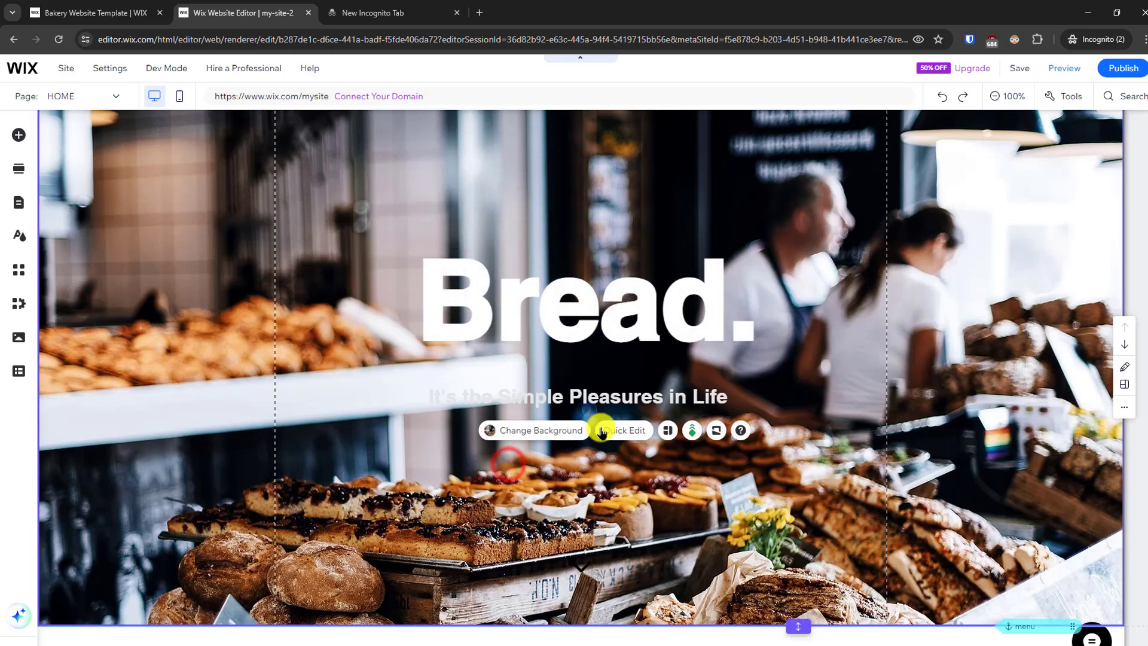
- Browse the available text, image and button elements, including the text and icon, document, iTunes and Wix Chat buttons
{"action": "left_click", "coordinate": [16, 132]}
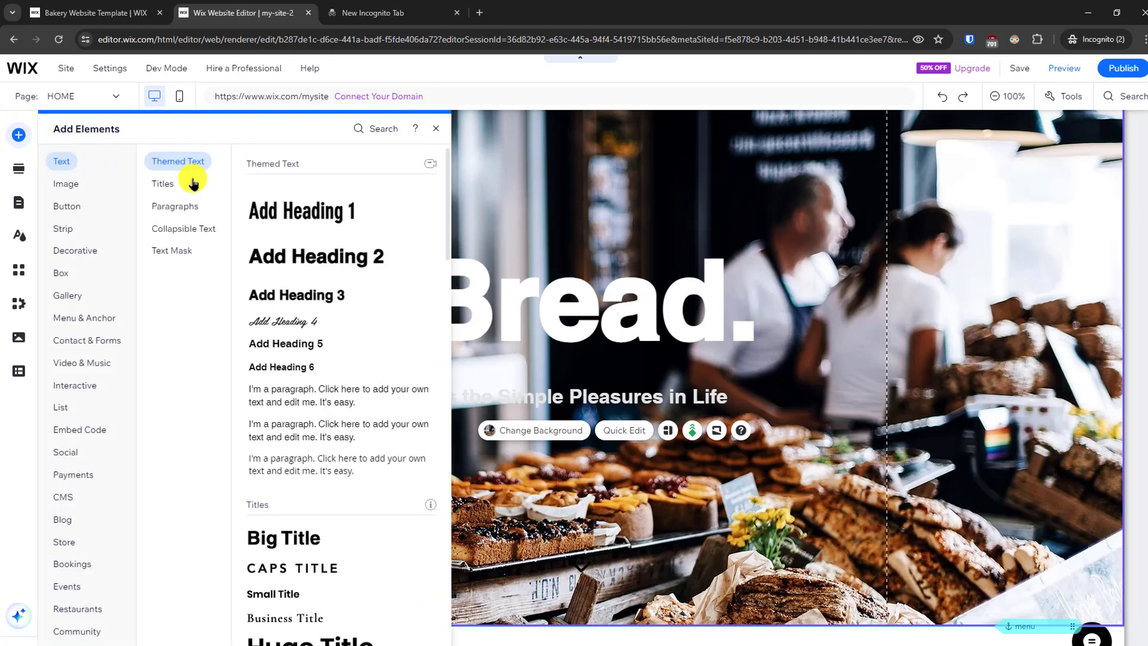
{"action": "left_click", "coordinate": [164, 185]}
{"action": "left_click", "coordinate": [188, 232]}
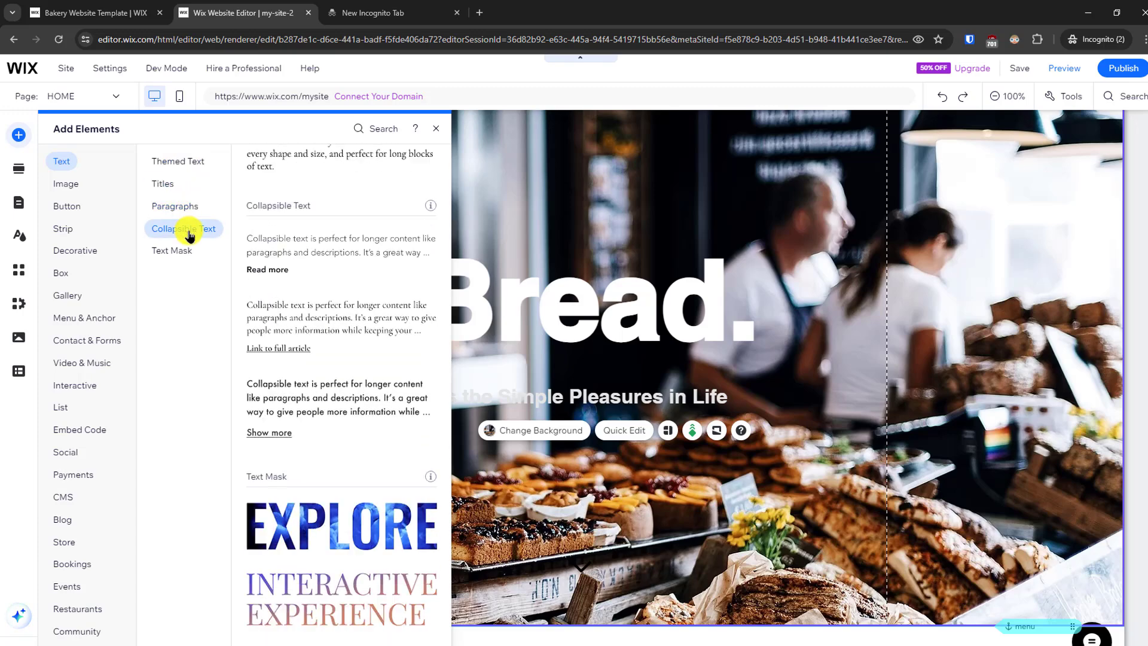
{"action": "left_click", "coordinate": [179, 257]}
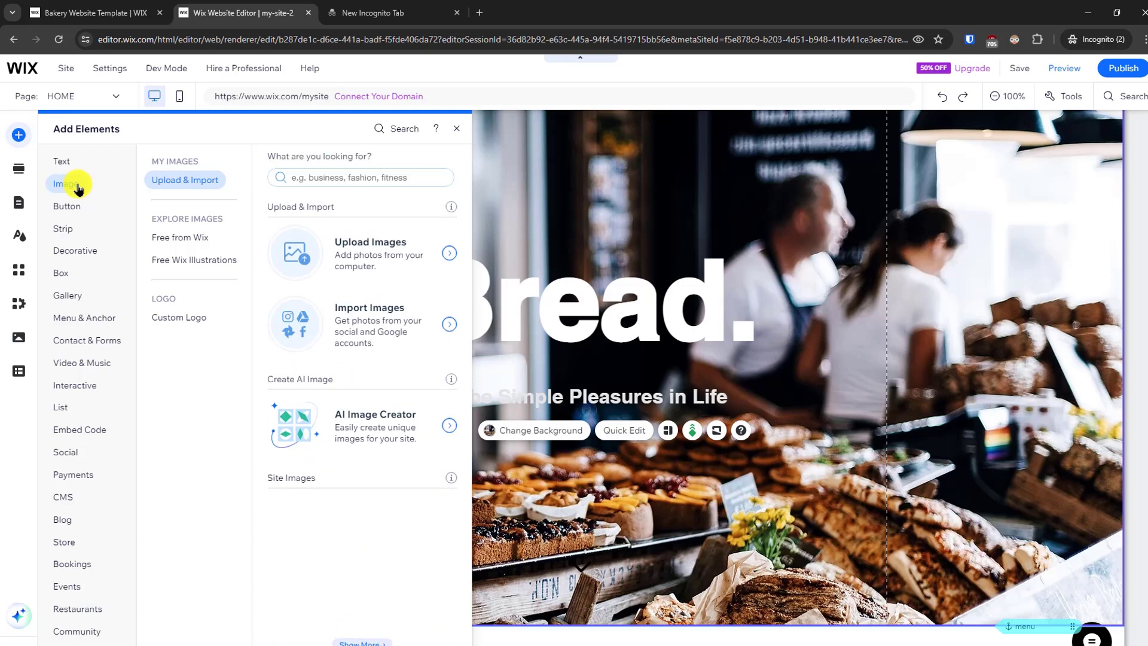
{"action": "left_click", "coordinate": [74, 207]}
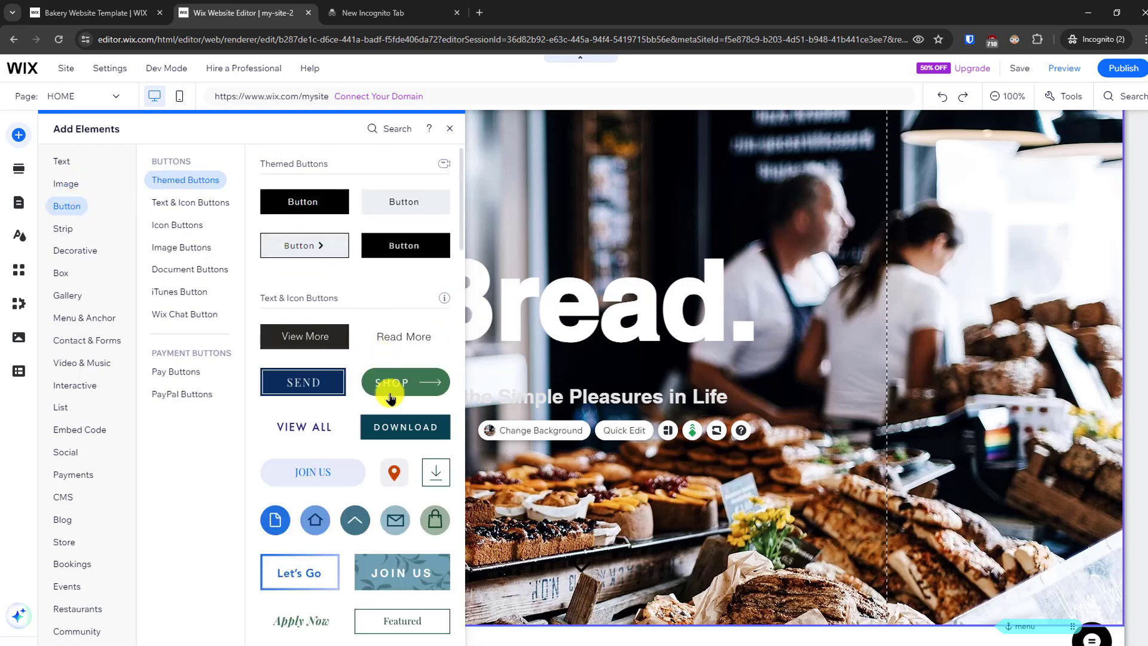
{"action": "left_click", "coordinate": [174, 206]}
{"action": "left_click", "coordinate": [180, 248]}
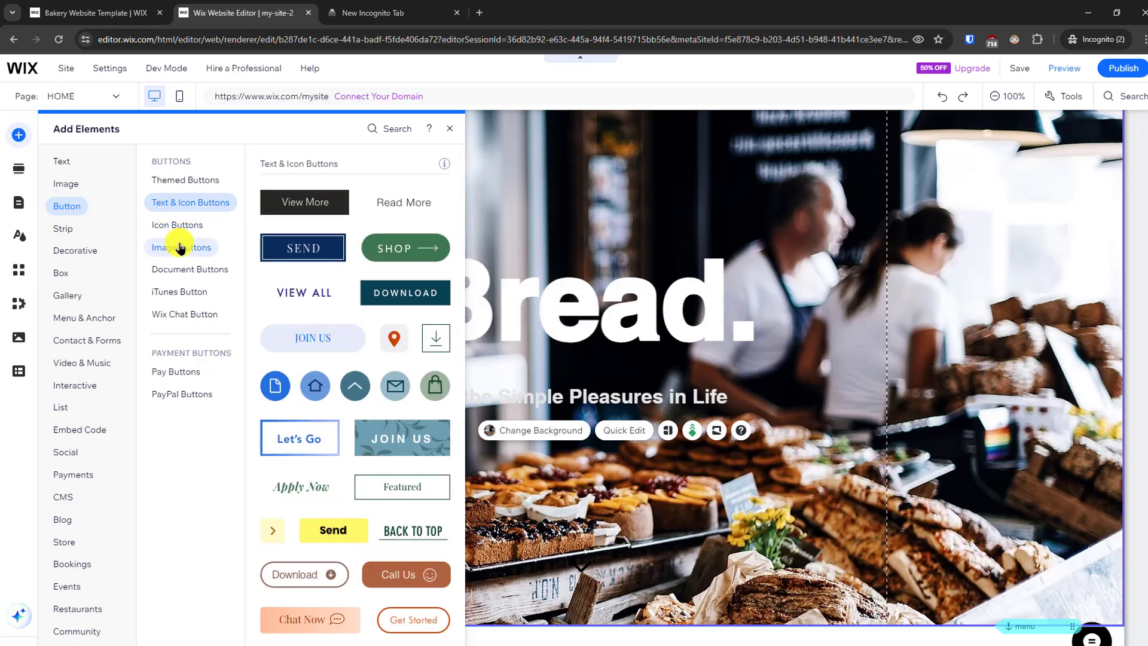
{"action": "left_click", "coordinate": [180, 270]}
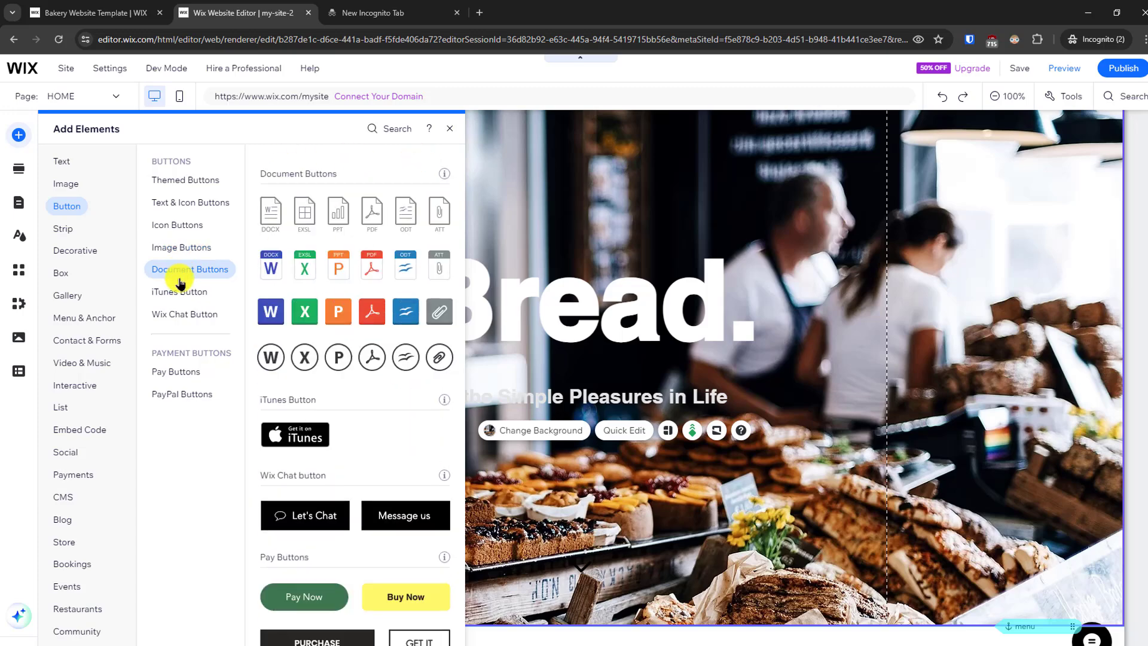
{"action": "left_click", "coordinate": [178, 293]}
{"action": "left_click", "coordinate": [174, 315]}
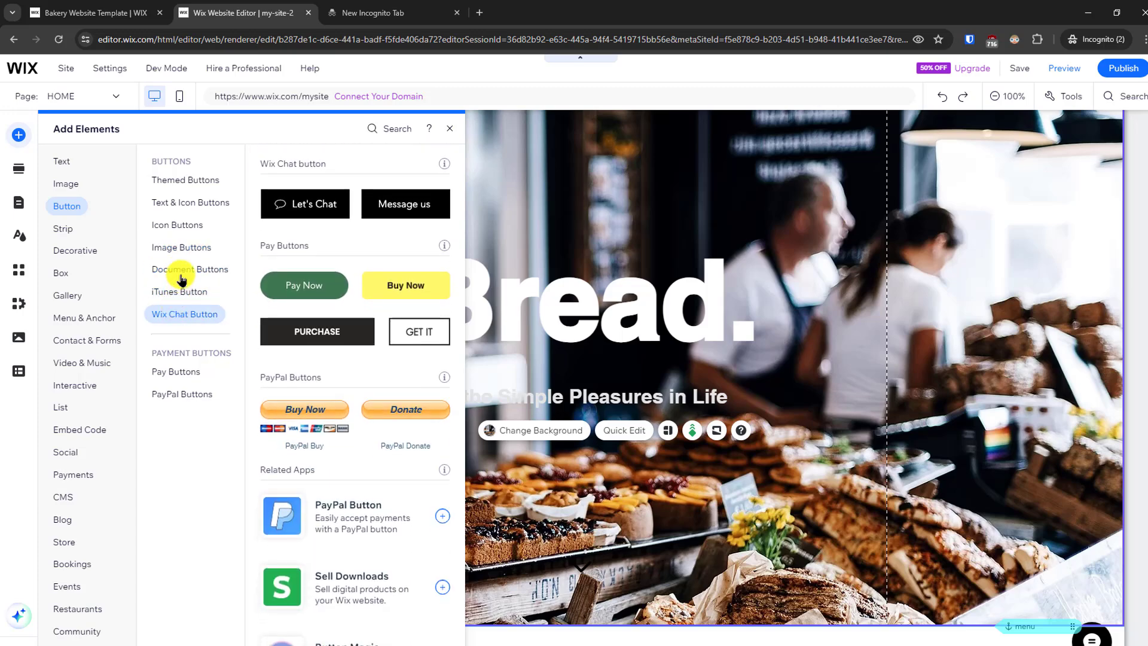
- Add the green rounded SHOP button with an arrow to the Welcome section, centered below the tagline at about x: 423, y: 575
{"action": "left_click", "coordinate": [193, 204]}
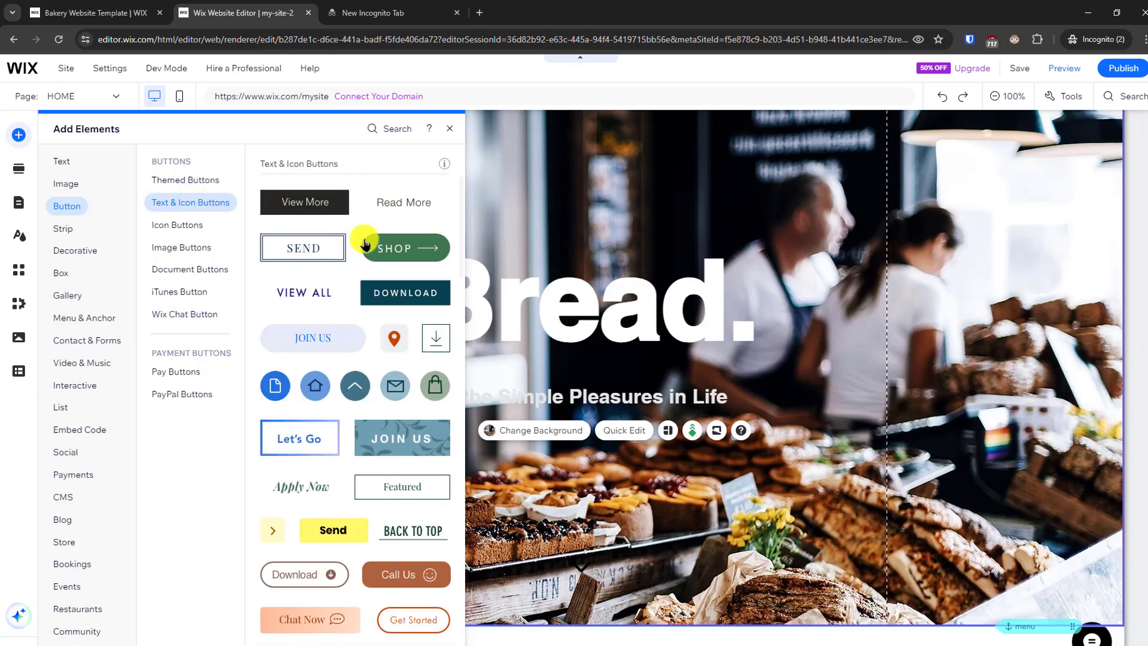
{"action": "left_click", "coordinate": [394, 254]}
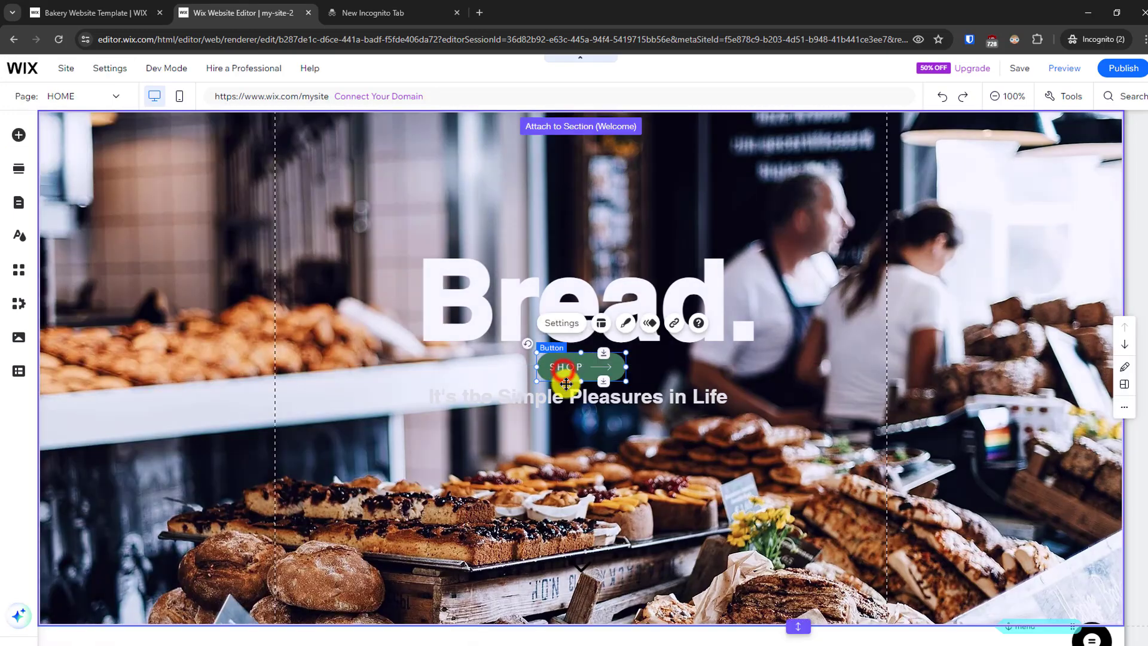
{"action": "left_click_drag", "start_coordinate": [566, 384], "coordinate": [583, 444]}
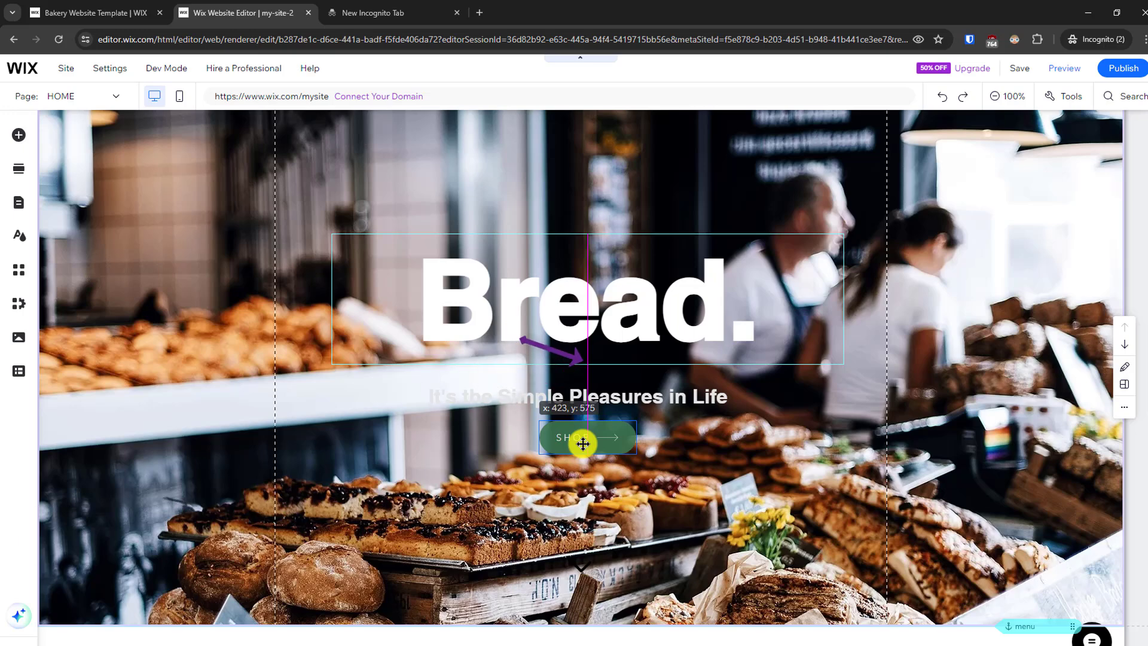
{"action": "left_click_drag", "start_coordinate": [582, 443], "coordinate": [583, 443]}
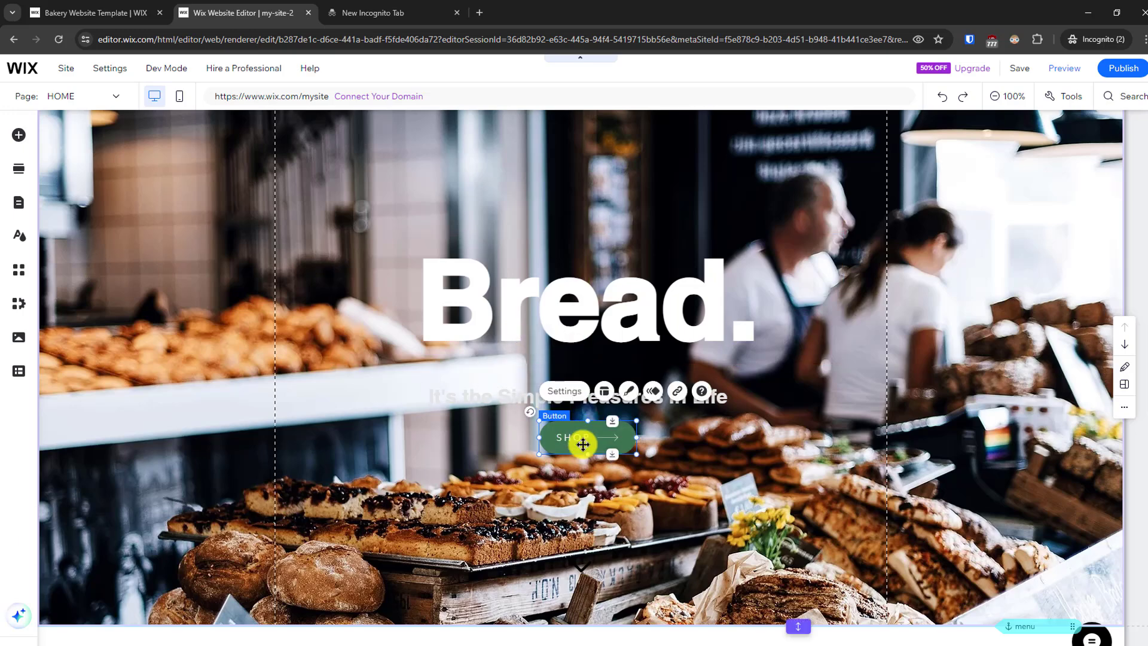
- Link the SHOP button in the Welcome section to the CONTACT page, opening in the current window
{"action": "left_click", "coordinate": [674, 393]}
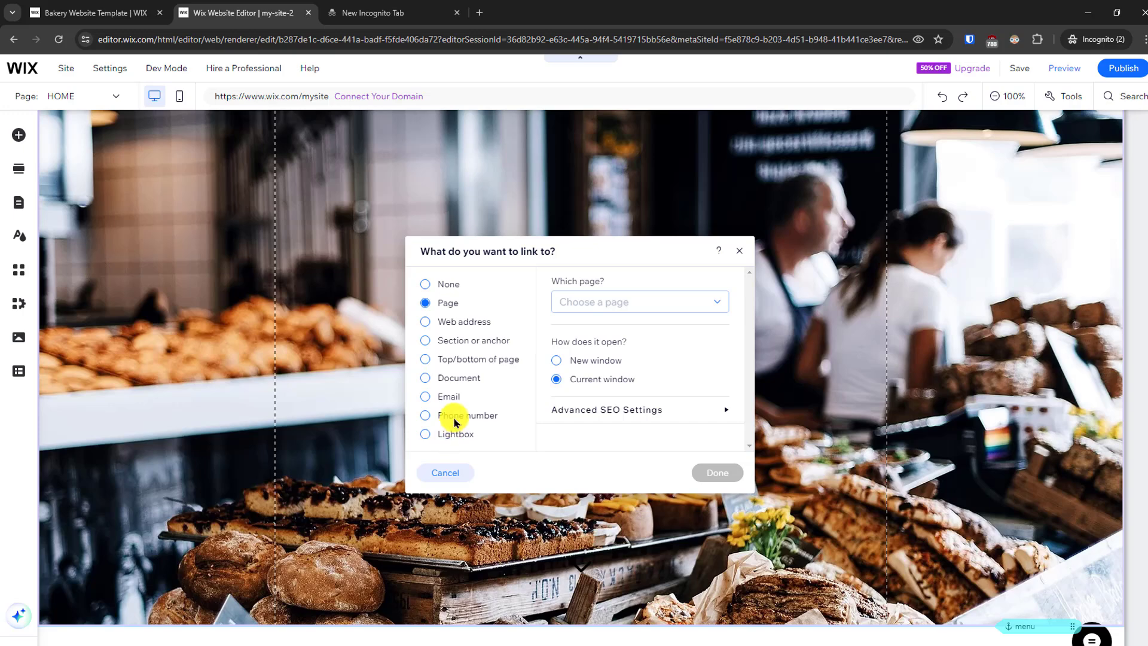
{"action": "left_click", "coordinate": [604, 306]}
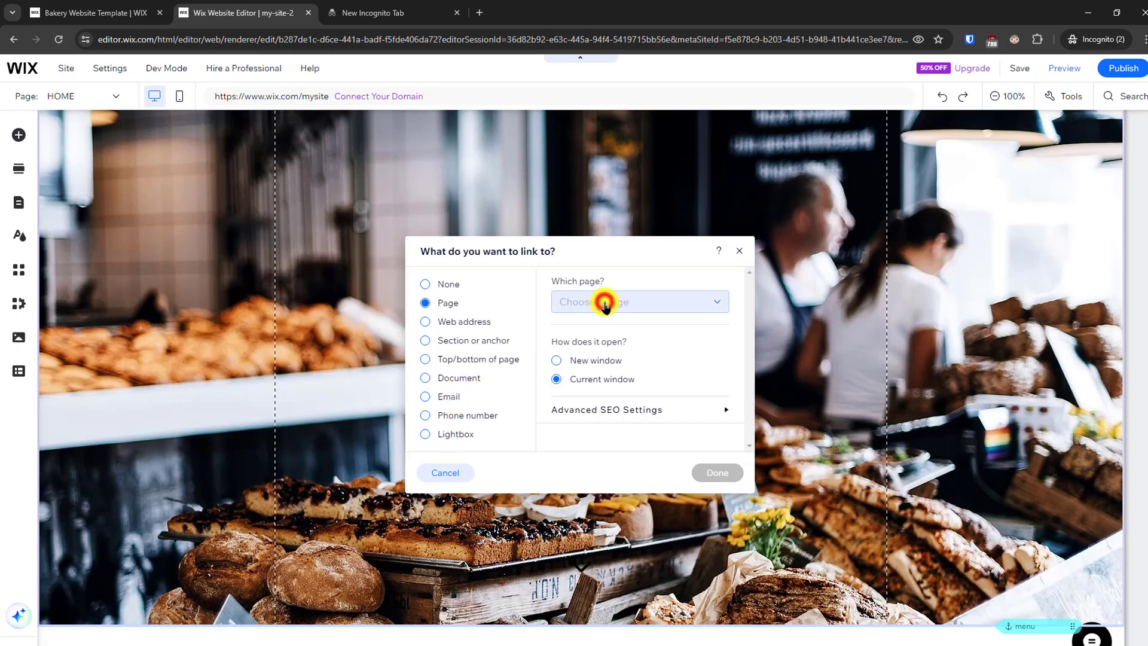
{"action": "left_click_drag", "start_coordinate": [722, 388], "coordinate": [723, 407]}
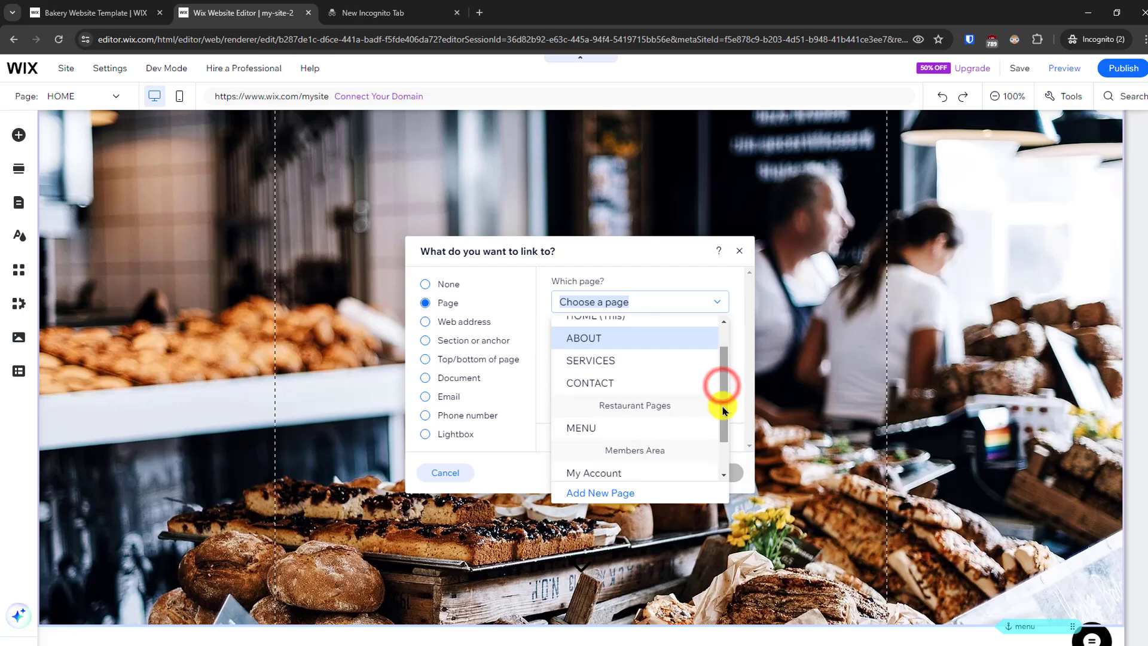
{"action": "left_click", "coordinate": [604, 361]}
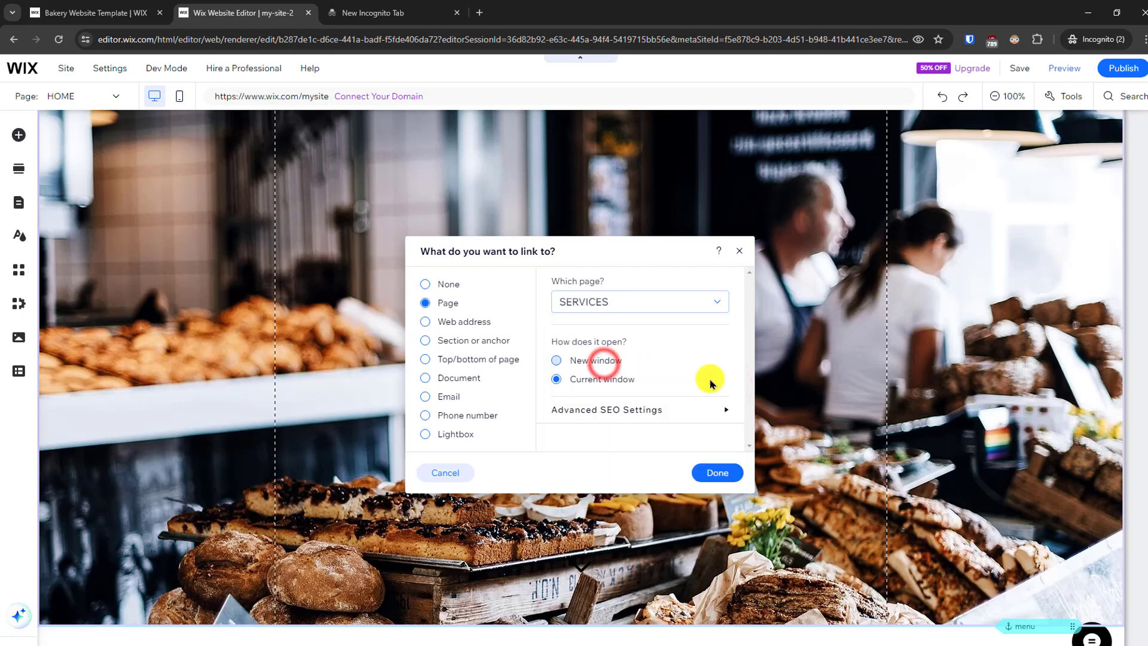
{"action": "left_click", "coordinate": [641, 307]}
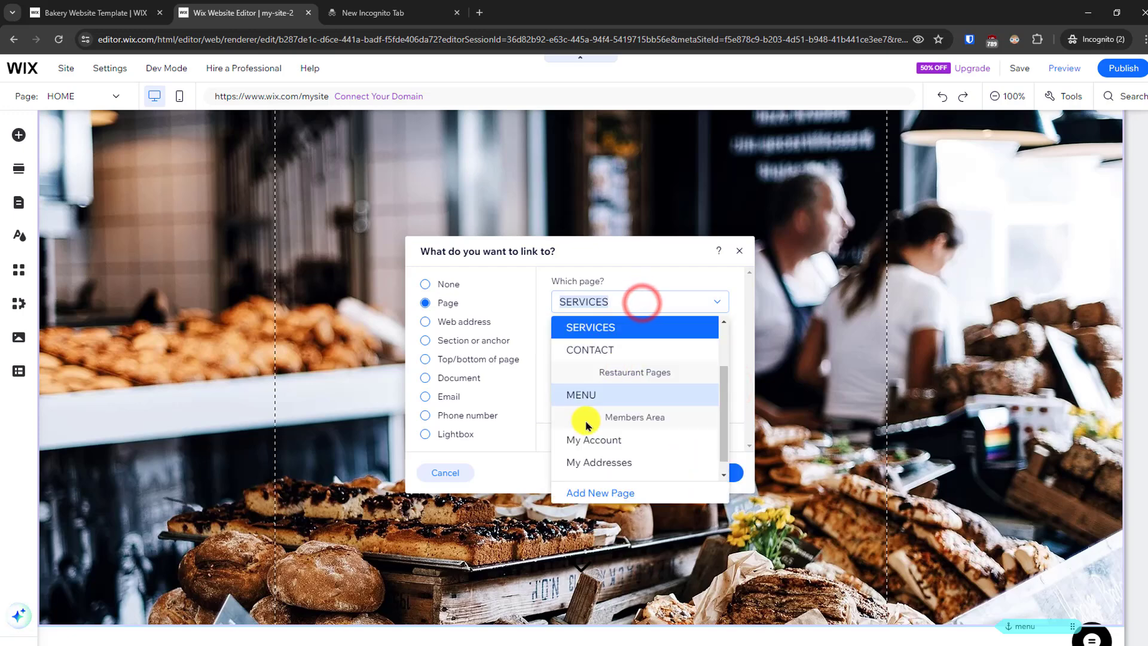
{"action": "left_click", "coordinate": [605, 355]}
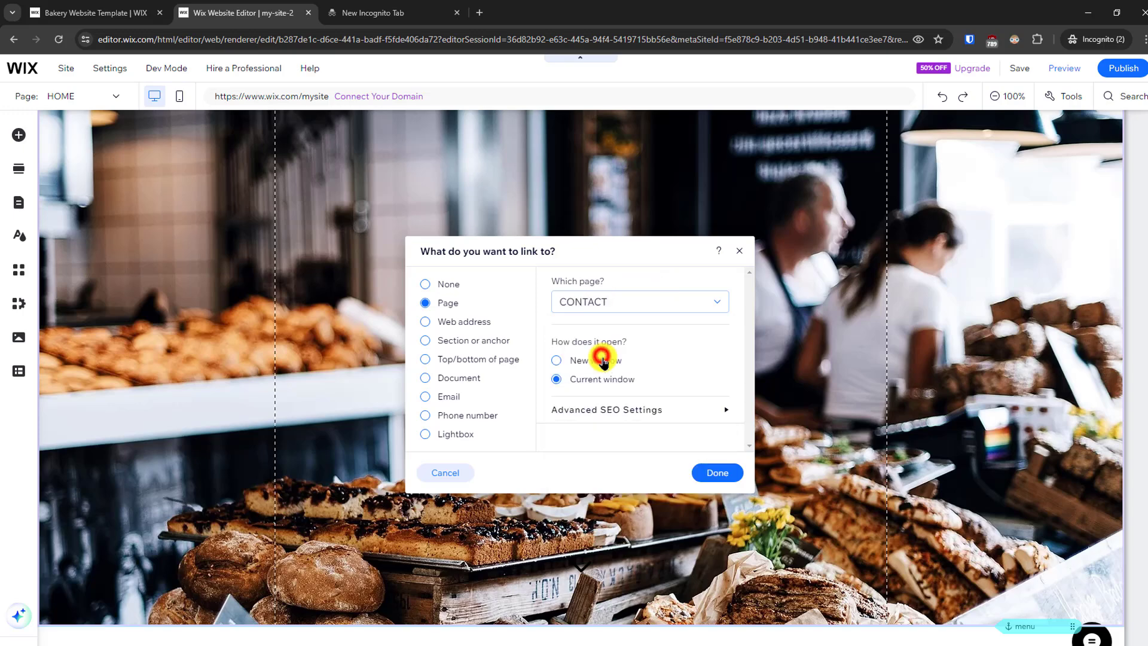
{"action": "left_click", "coordinate": [715, 475]}
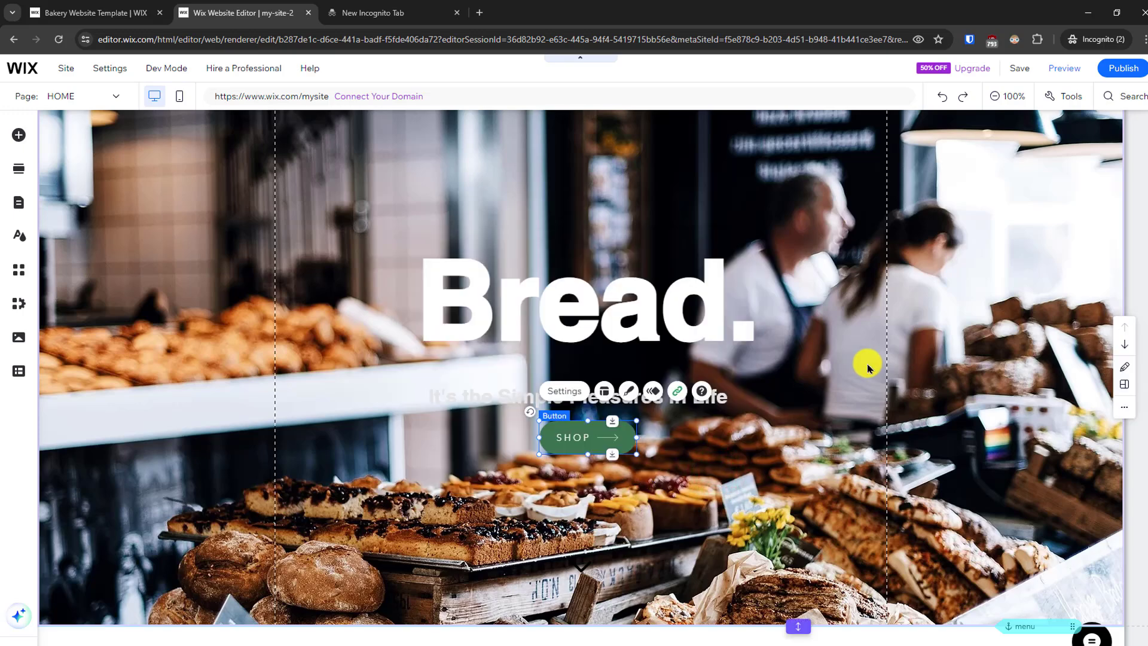
{"action": "left_click", "coordinate": [812, 384]}
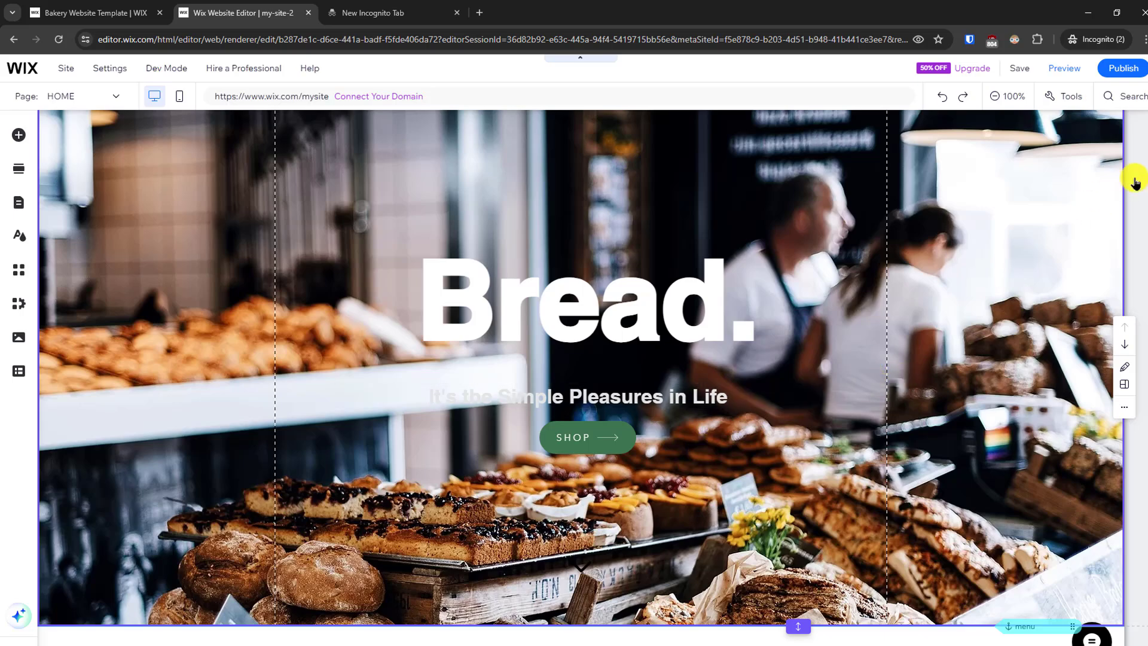
- Review the home page down to the About section and browse the Video & Music and Payments elements available to add
{"action": "scroll", "coordinate": [1135, 183], "scroll_direction": "down", "scroll_amount": 2}
{"action": "scroll", "coordinate": [1138, 269], "scroll_direction": "down", "scroll_amount": 18}
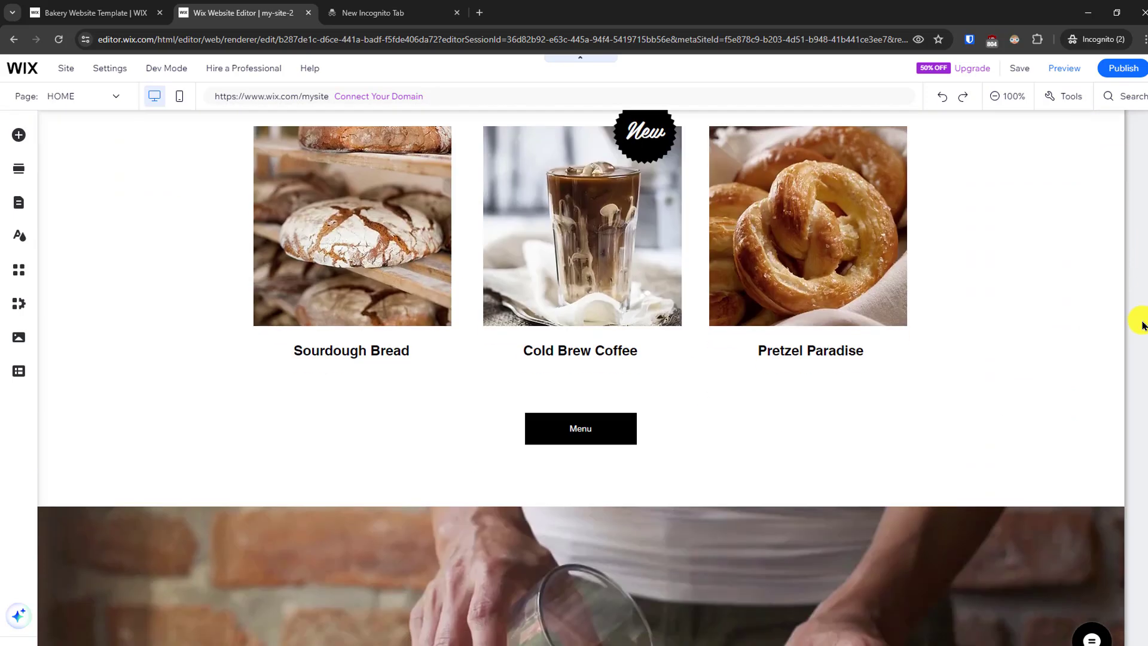
{"action": "scroll", "coordinate": [1129, 414], "scroll_direction": "down", "scroll_amount": 4}
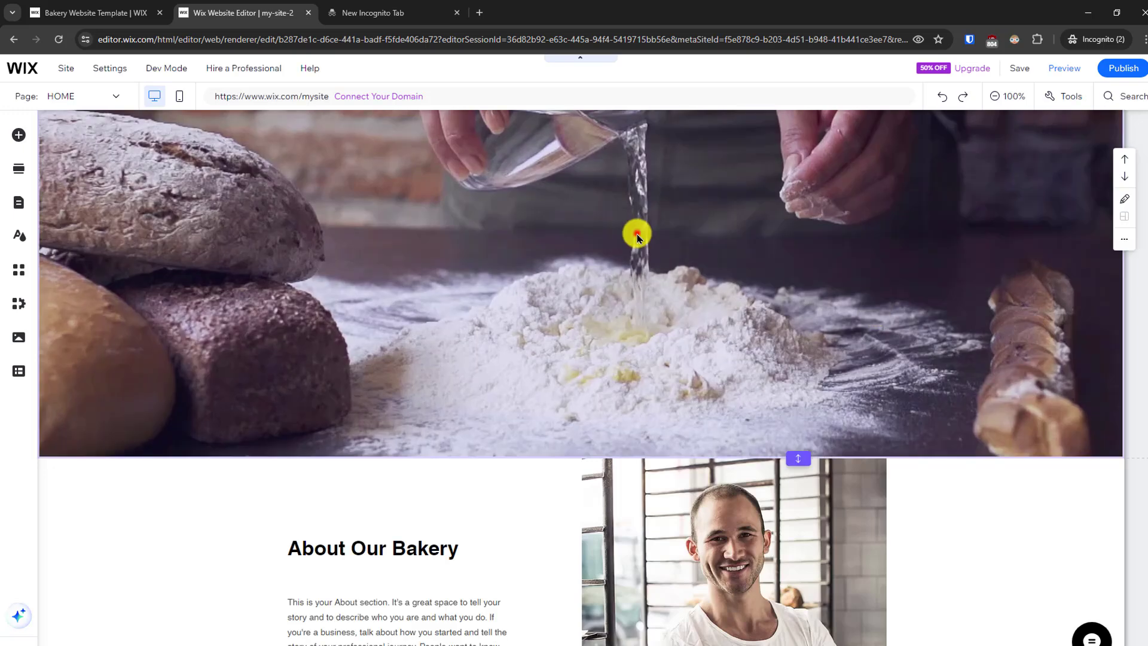
{"action": "left_click", "coordinate": [636, 233]}
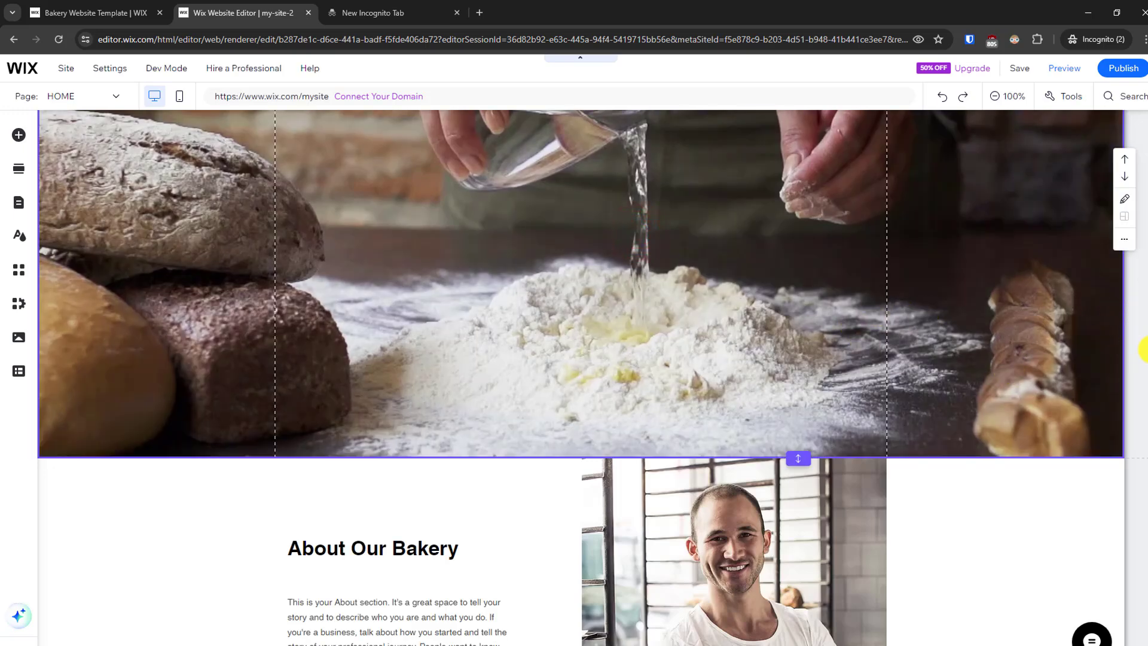
{"action": "scroll", "coordinate": [1143, 349], "scroll_direction": "down", "scroll_amount": 10}
{"action": "scroll", "coordinate": [1142, 347], "scroll_direction": "up", "scroll_amount": 9}
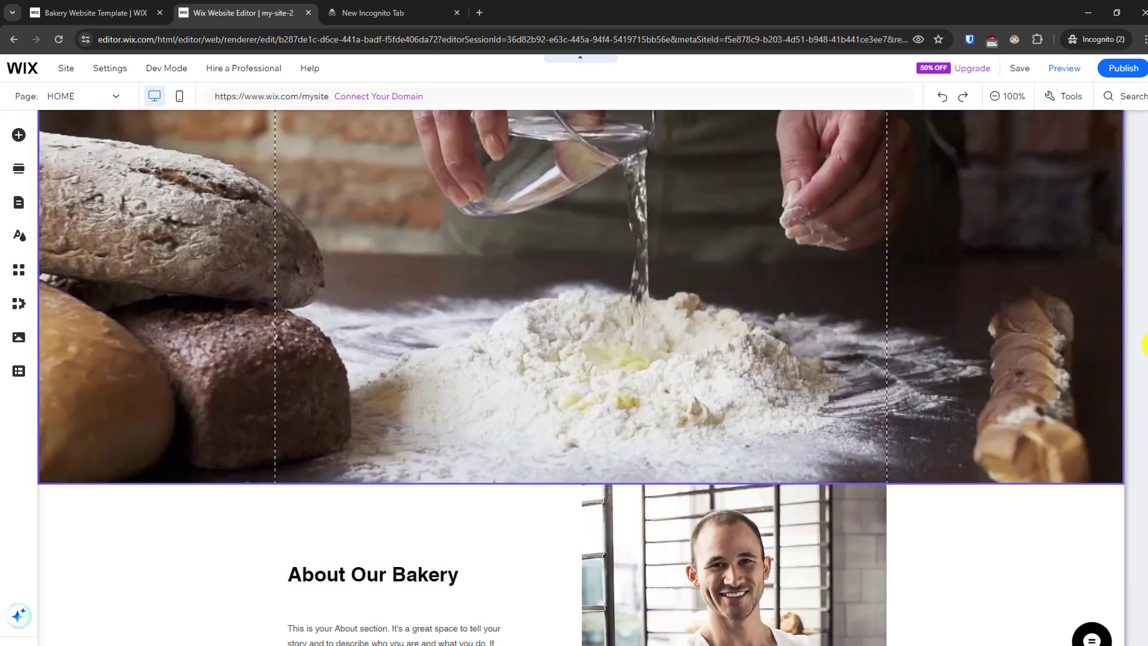
{"action": "scroll", "coordinate": [1143, 227], "scroll_direction": "up", "scroll_amount": 5}
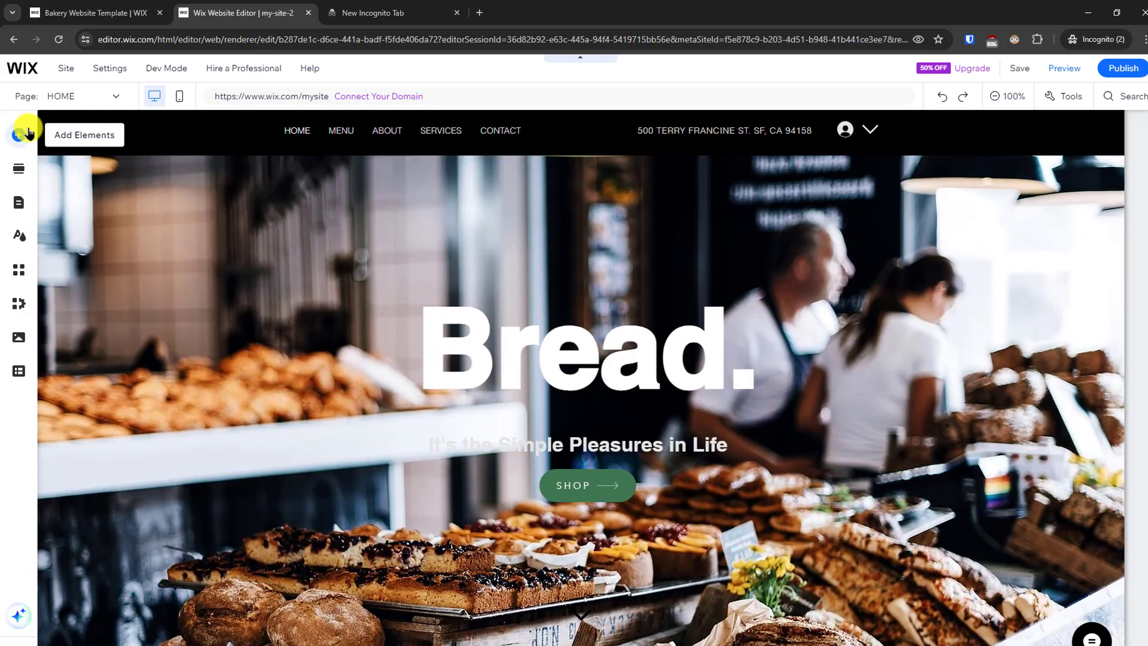
{"action": "left_click", "coordinate": [22, 134]}
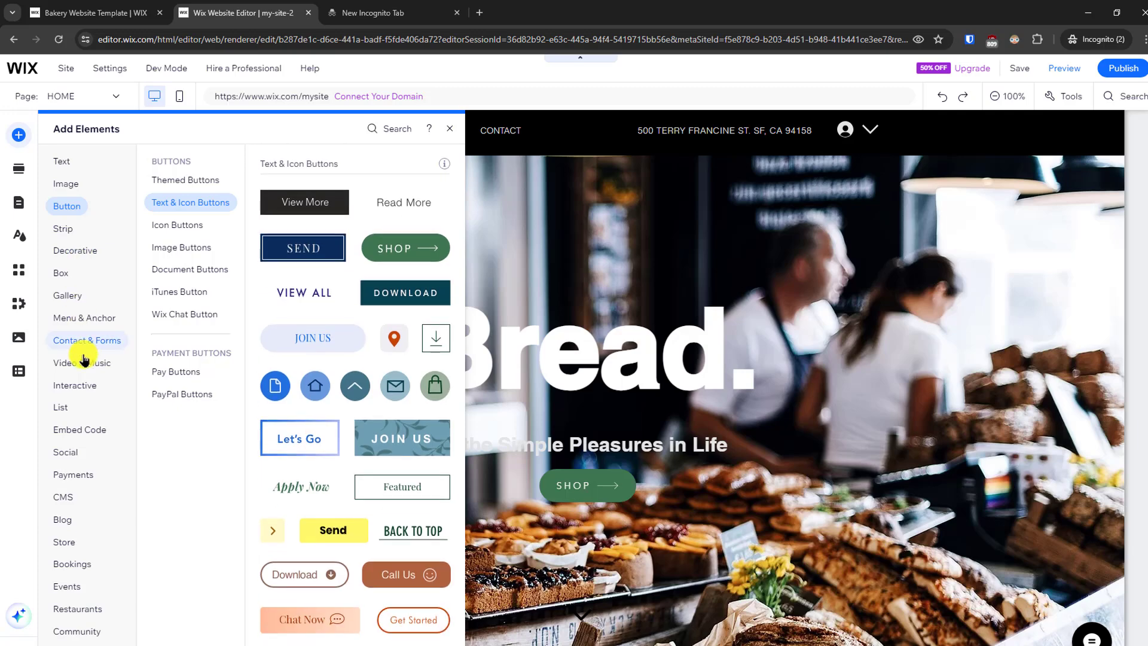
{"action": "left_click", "coordinate": [84, 361]}
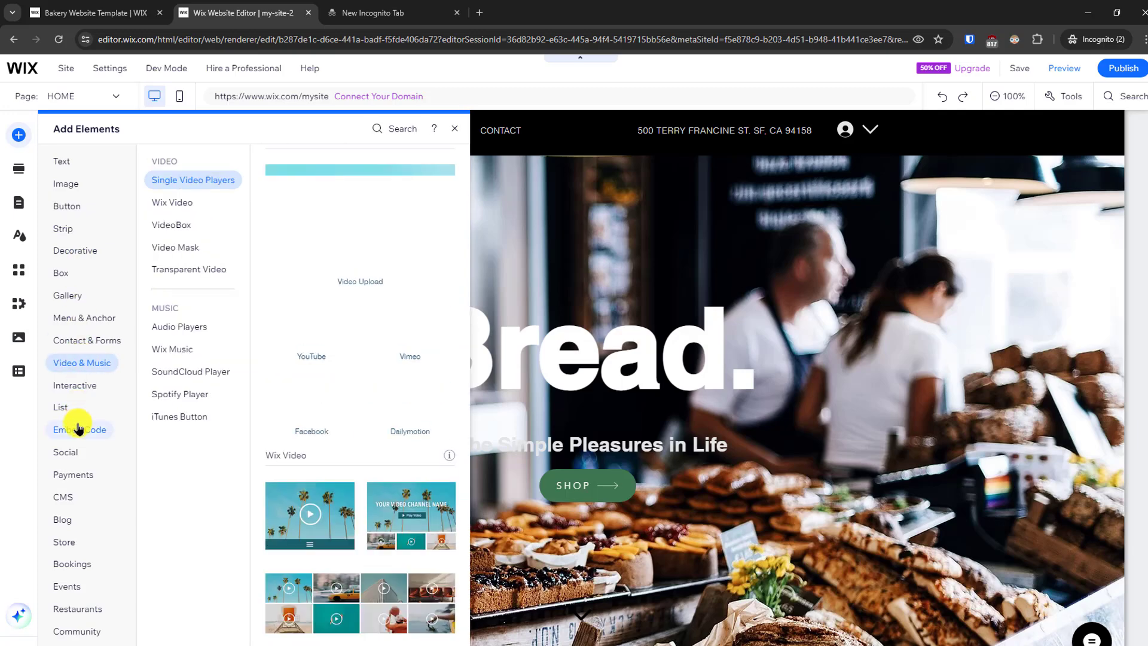
{"action": "mouse_move", "coordinate": [80, 478]}
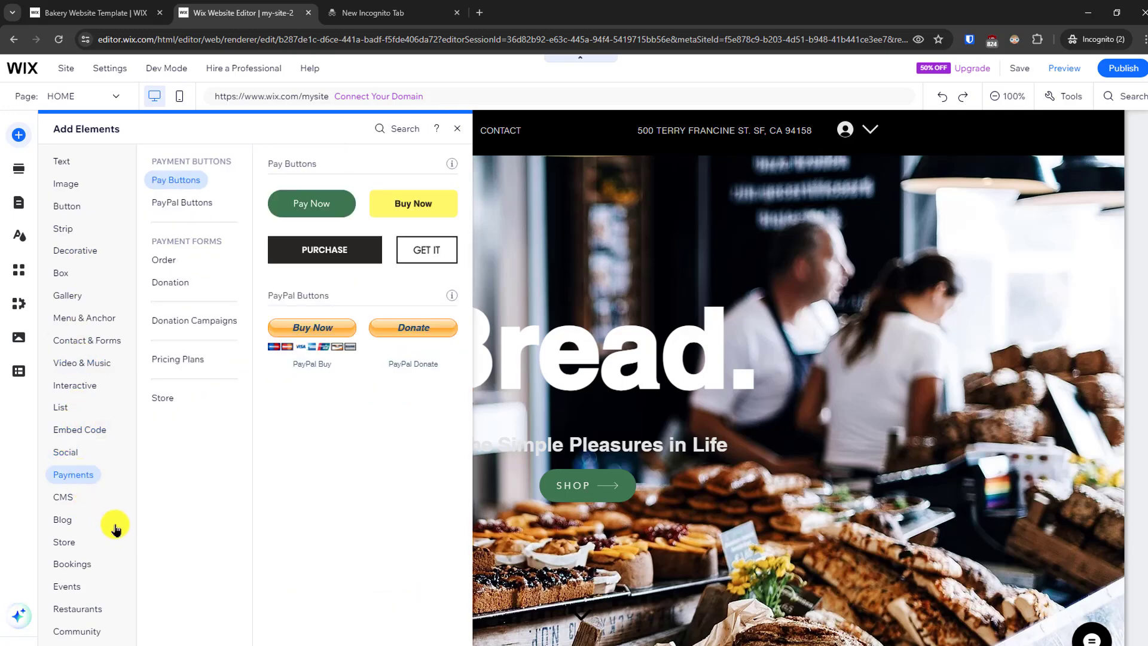
- Add the four-person "Our Team." section to the home page, between the featured products and the About Our Bakery section
{"action": "left_click", "coordinate": [18, 168]}
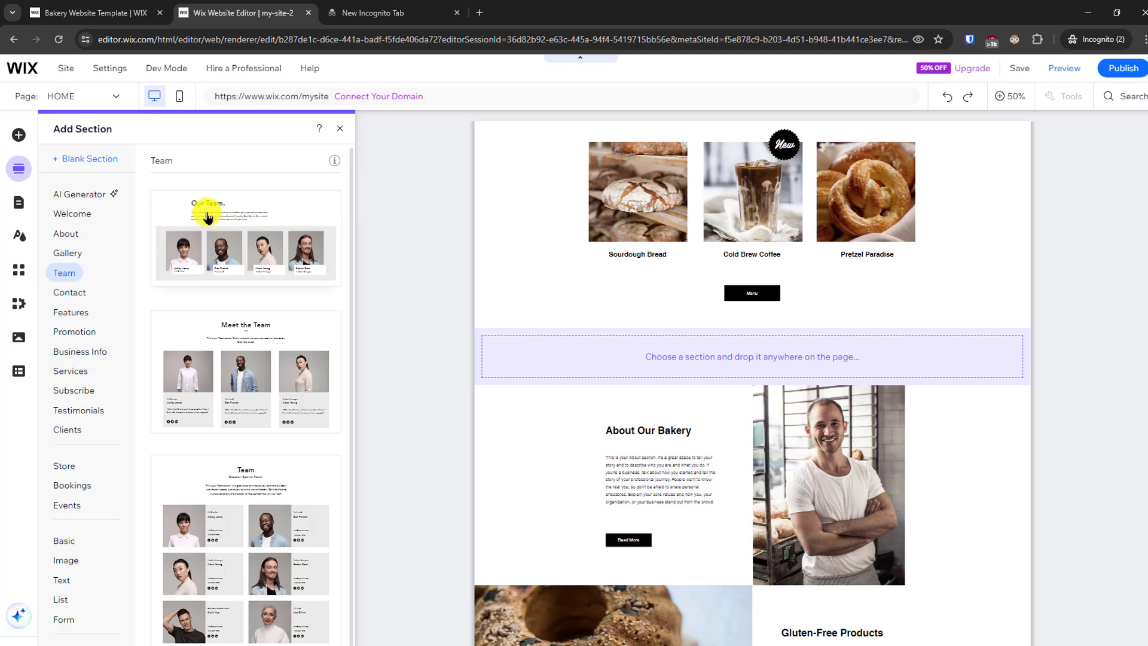
{"action": "left_click_drag", "start_coordinate": [219, 208], "coordinate": [693, 350]}
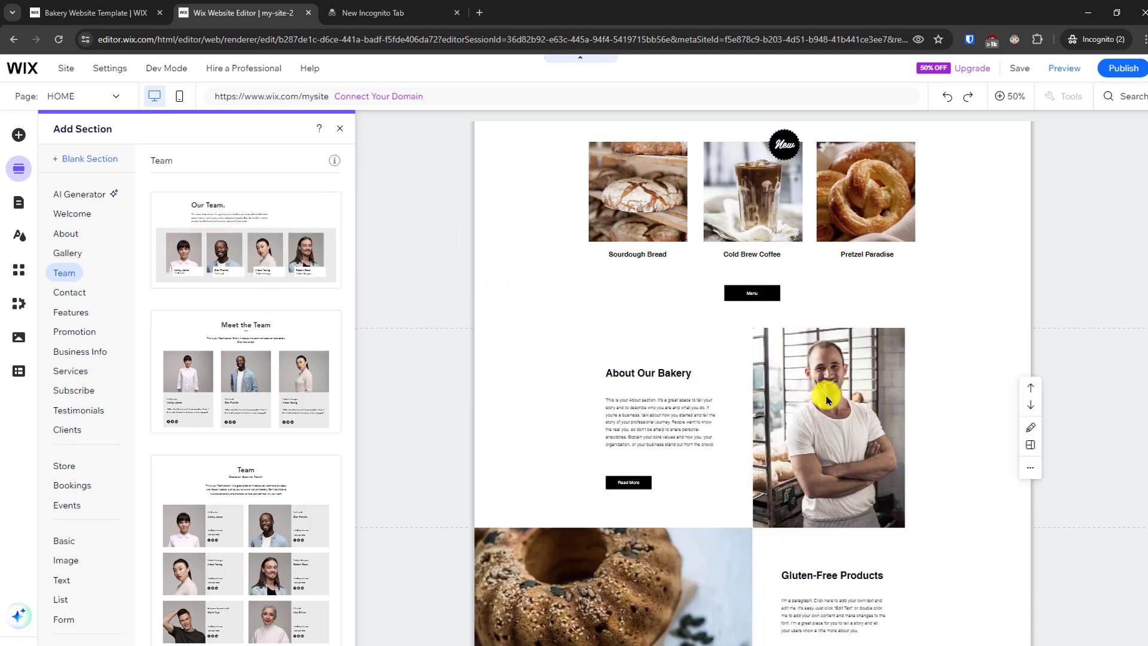
{"action": "left_click", "coordinate": [985, 365]}
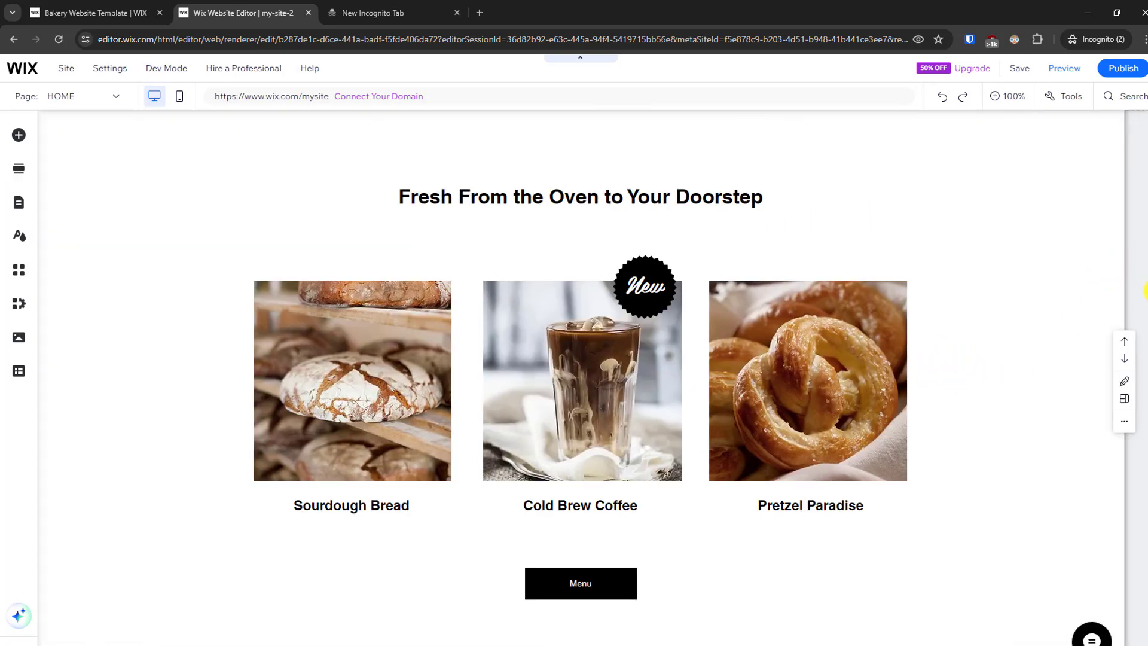
{"action": "scroll", "coordinate": [1142, 352], "scroll_direction": "down", "scroll_amount": 8}
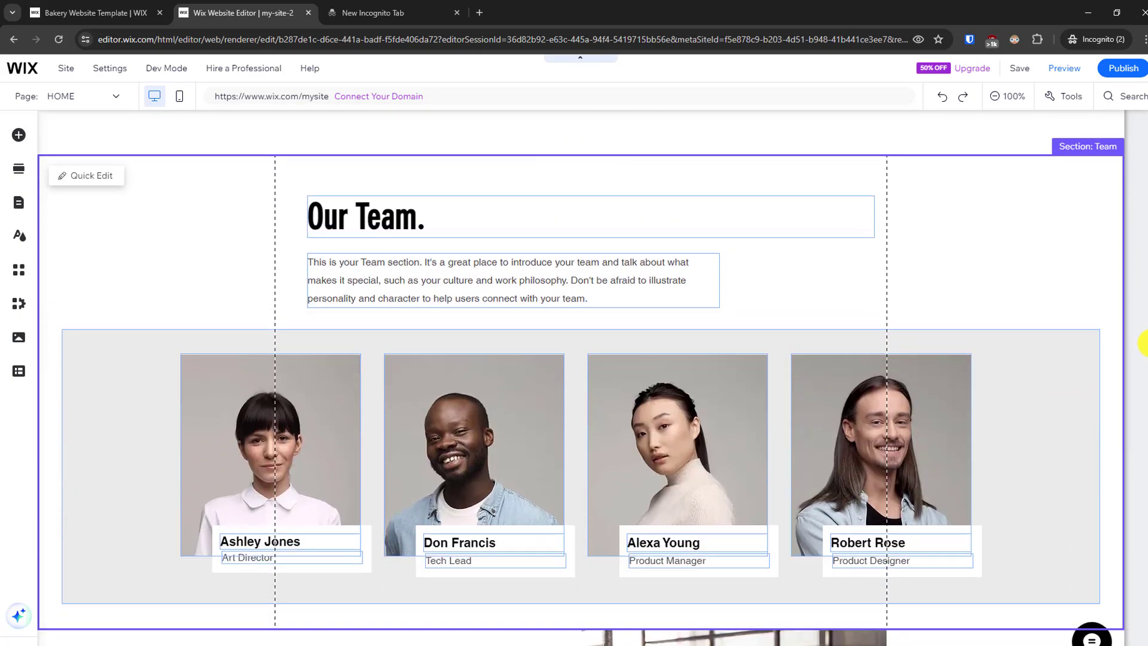
{"action": "scroll", "coordinate": [1143, 342], "scroll_direction": "up", "scroll_amount": 3}
{"action": "scroll", "coordinate": [1142, 359], "scroll_direction": "down", "scroll_amount": 7}
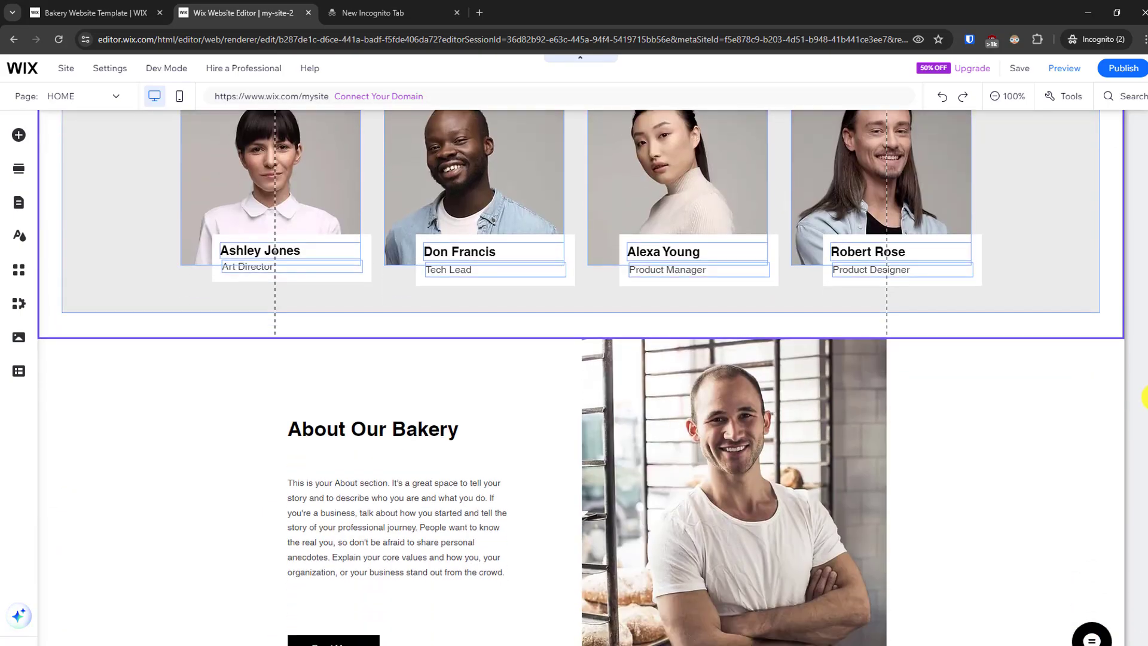
- Add the white three-column Testimonials section with quotation marks between the Gluten-Free Products section and the Coffee section
{"action": "left_click", "coordinate": [1015, 432]}
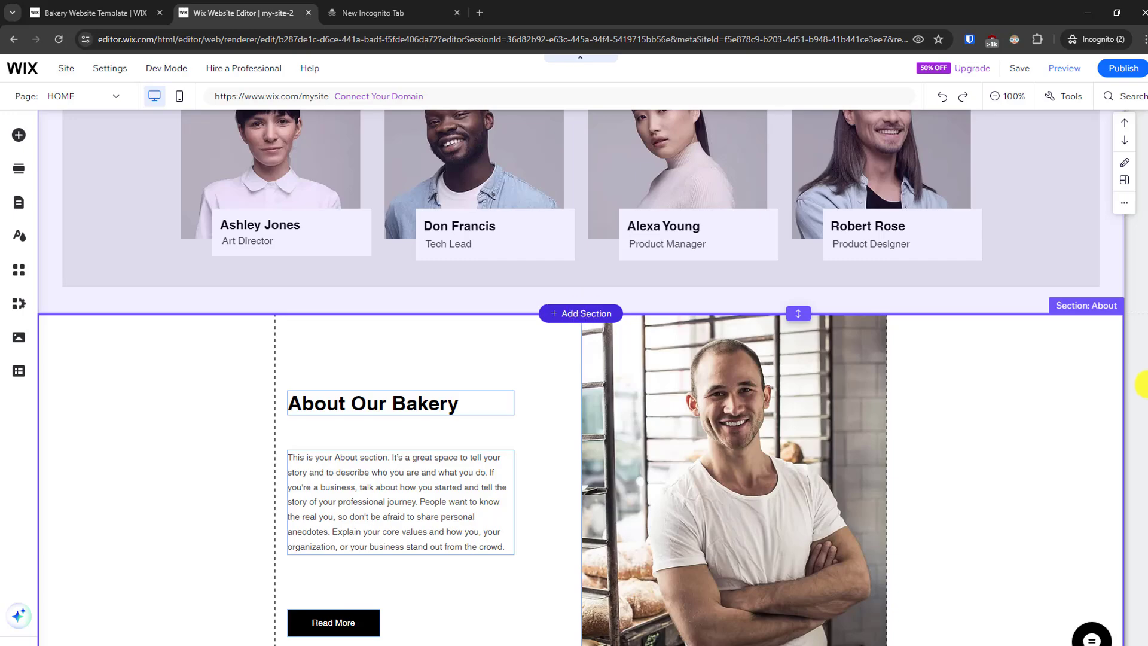
{"action": "scroll", "coordinate": [1142, 384], "scroll_direction": "down", "scroll_amount": 10}
{"action": "scroll", "coordinate": [1142, 383], "scroll_direction": "up", "scroll_amount": 5}
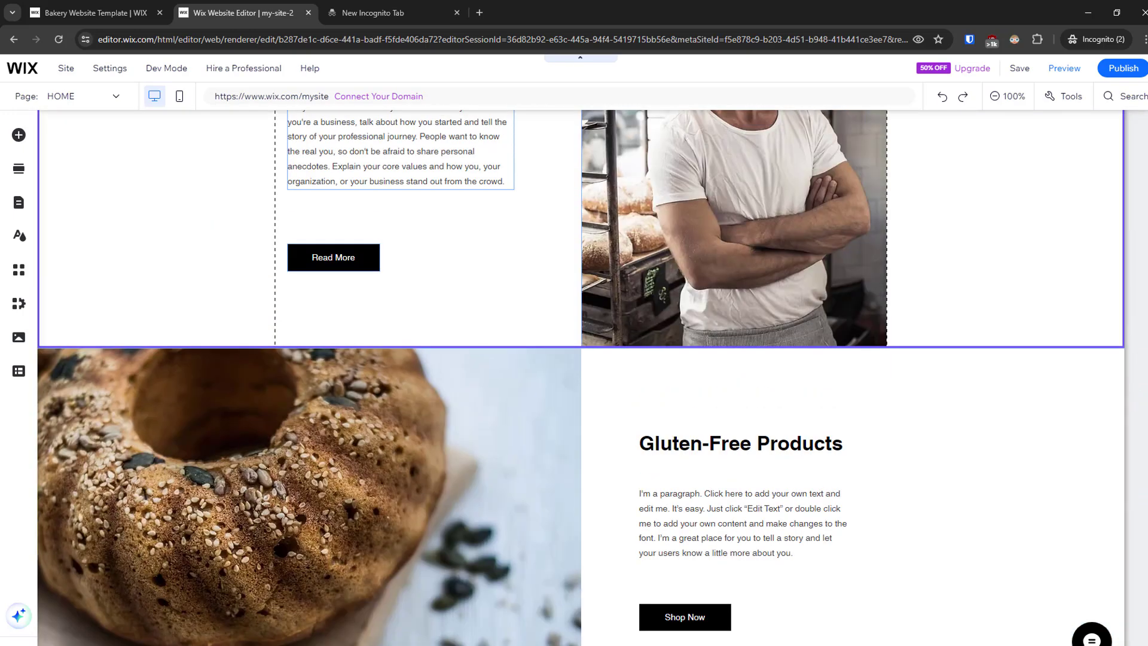
{"action": "scroll", "coordinate": [869, 464], "scroll_direction": "down", "scroll_amount": 2}
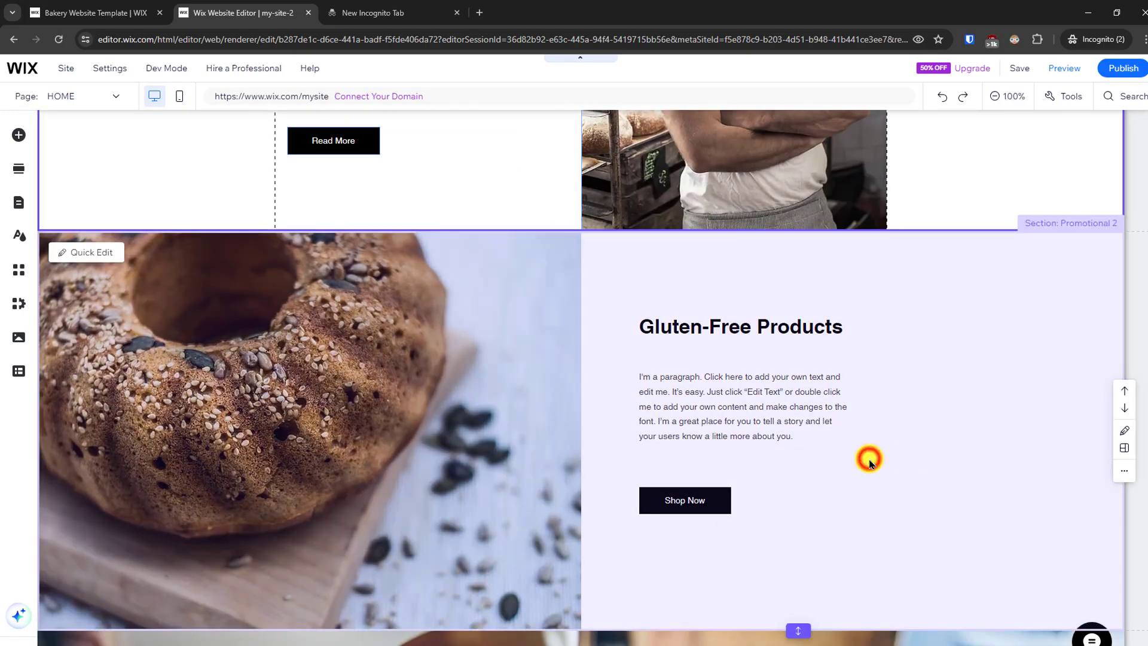
{"action": "left_click", "coordinate": [870, 463]}
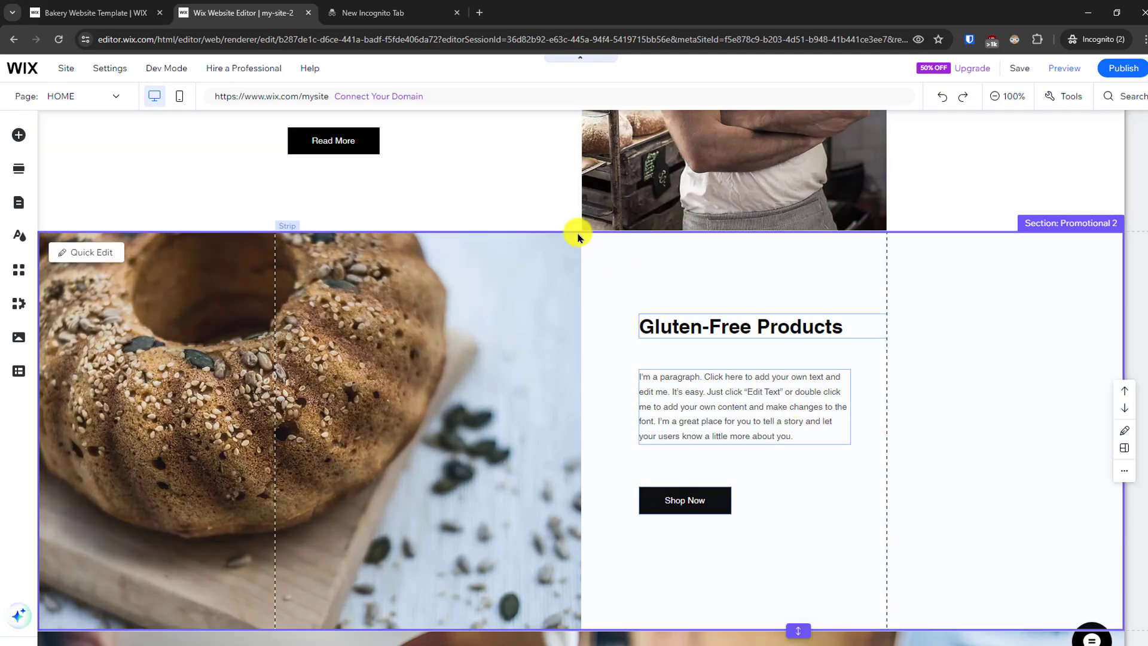
{"action": "mouse_move", "coordinate": [596, 236]}
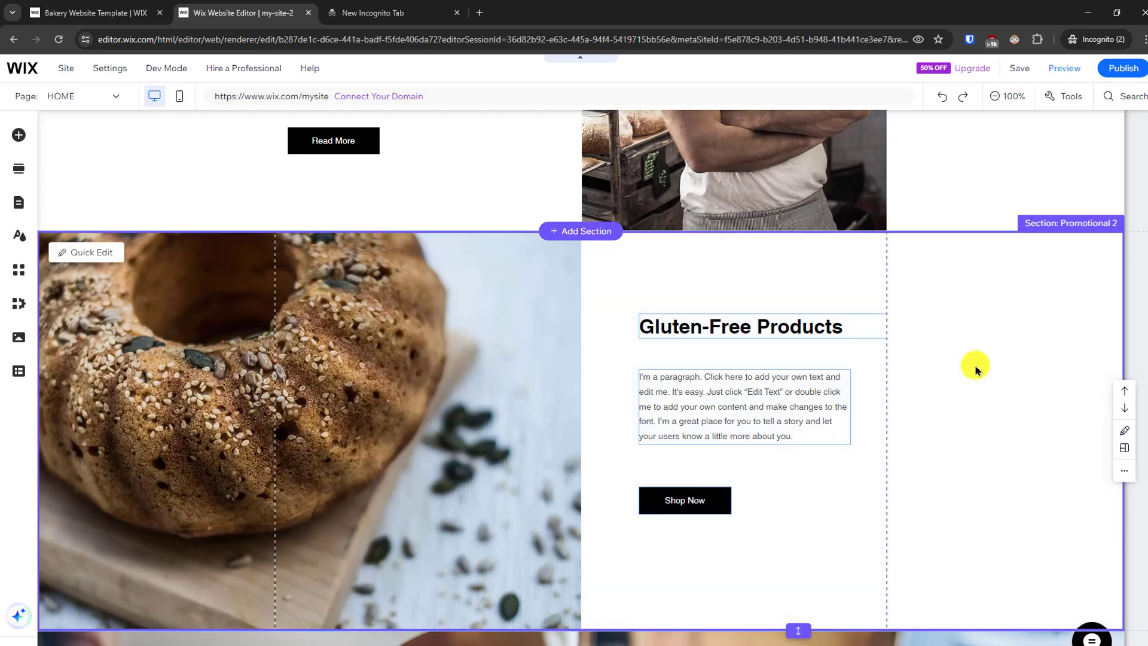
{"action": "mouse_move", "coordinate": [559, 635]}
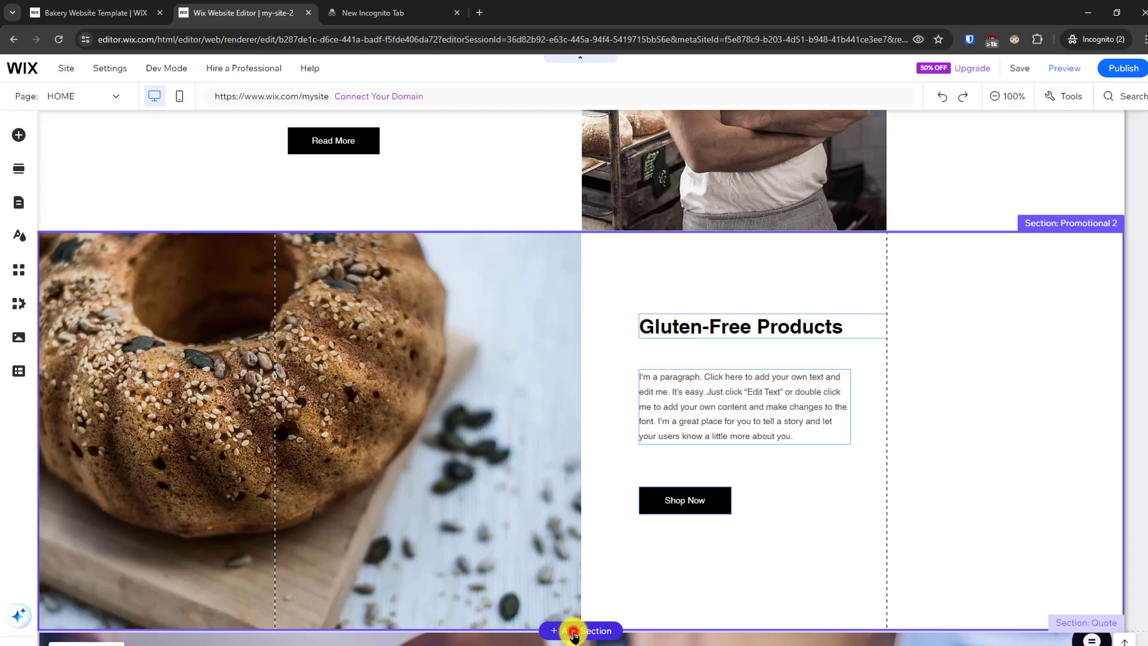
{"action": "left_click", "coordinate": [574, 632]}
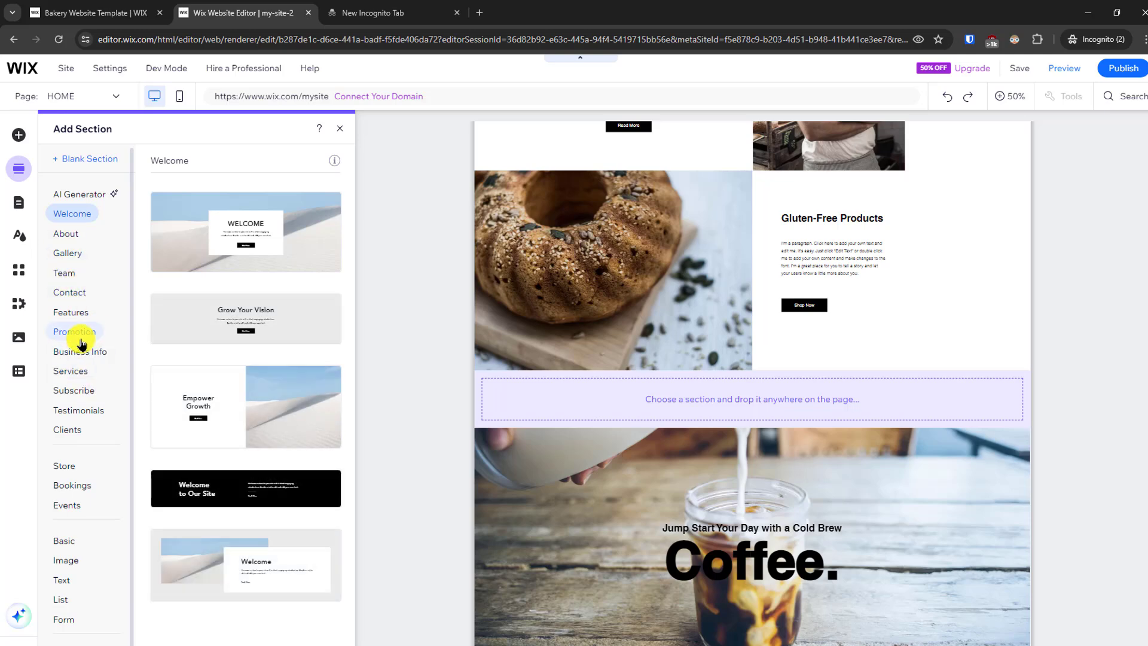
{"action": "left_click", "coordinate": [82, 352]}
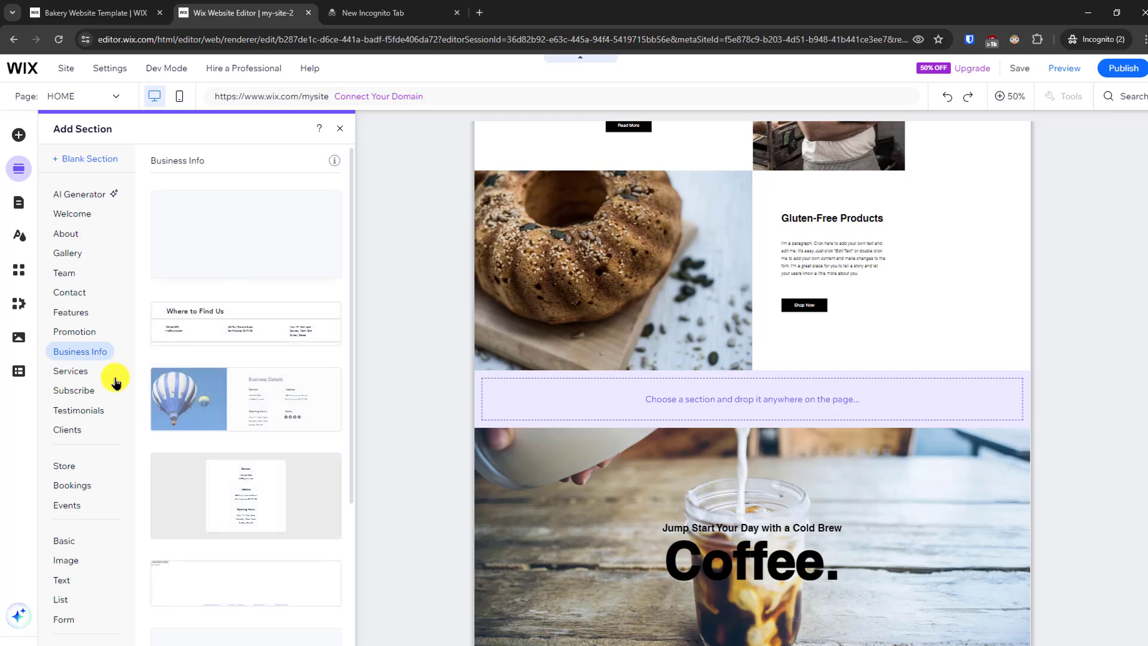
{"action": "left_click", "coordinate": [95, 409]}
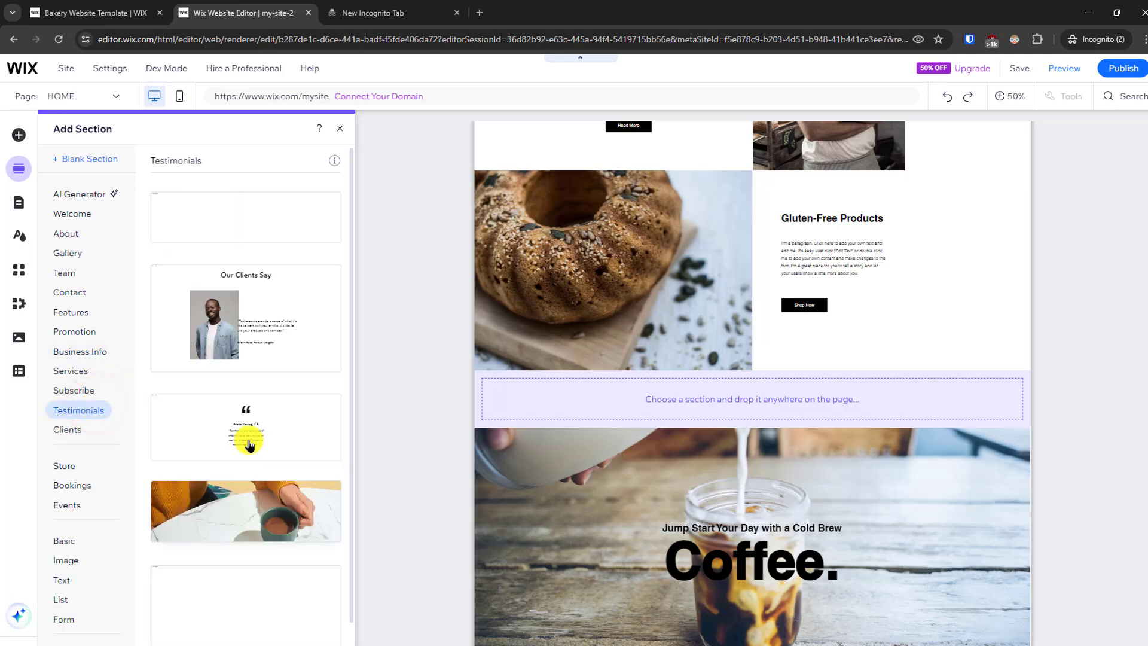
{"action": "left_click_drag", "start_coordinate": [250, 443], "coordinate": [879, 428]}
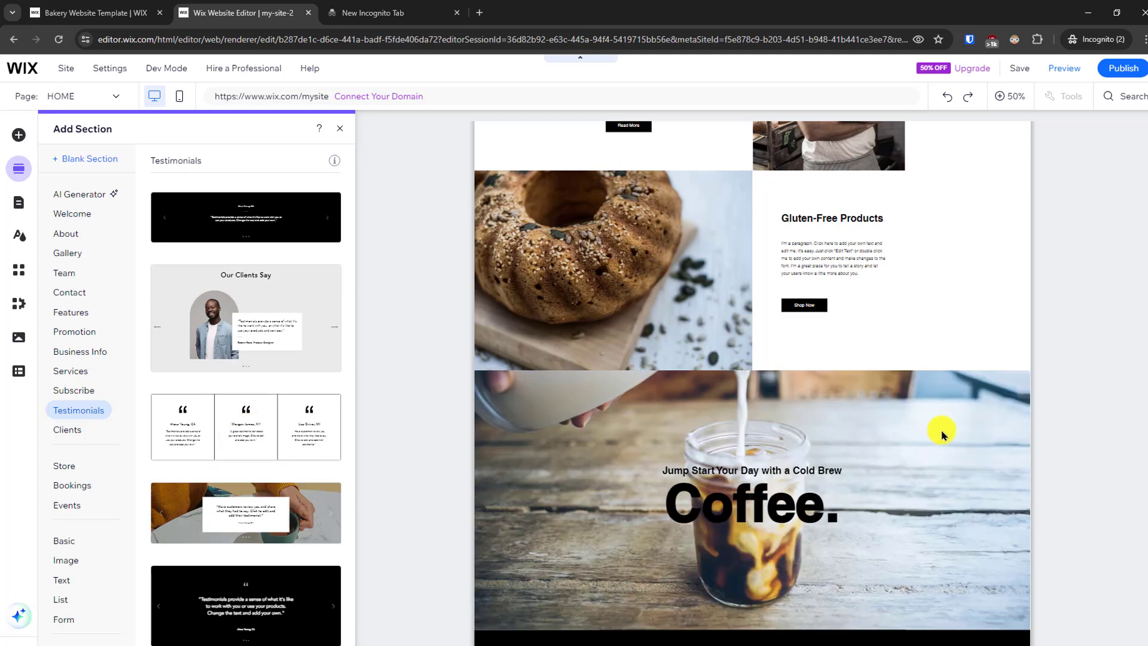
{"action": "left_click", "coordinate": [1077, 431]}
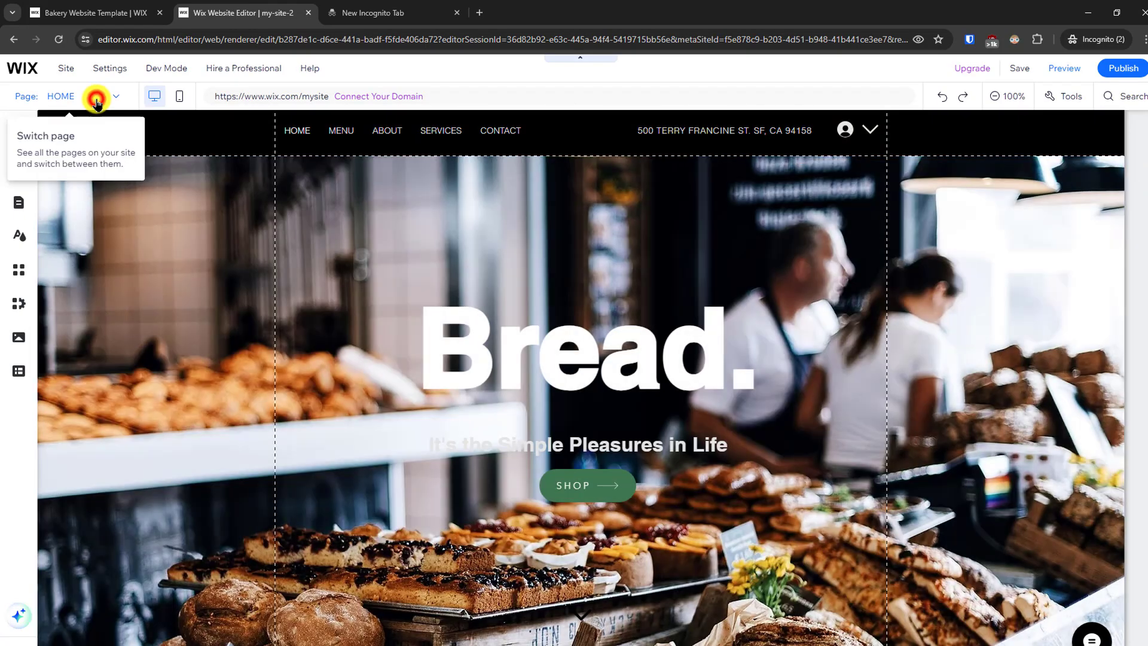
- Open the MENU site page and select the Our Menu element that lists the bagels
{"action": "left_click", "coordinate": [95, 96]}
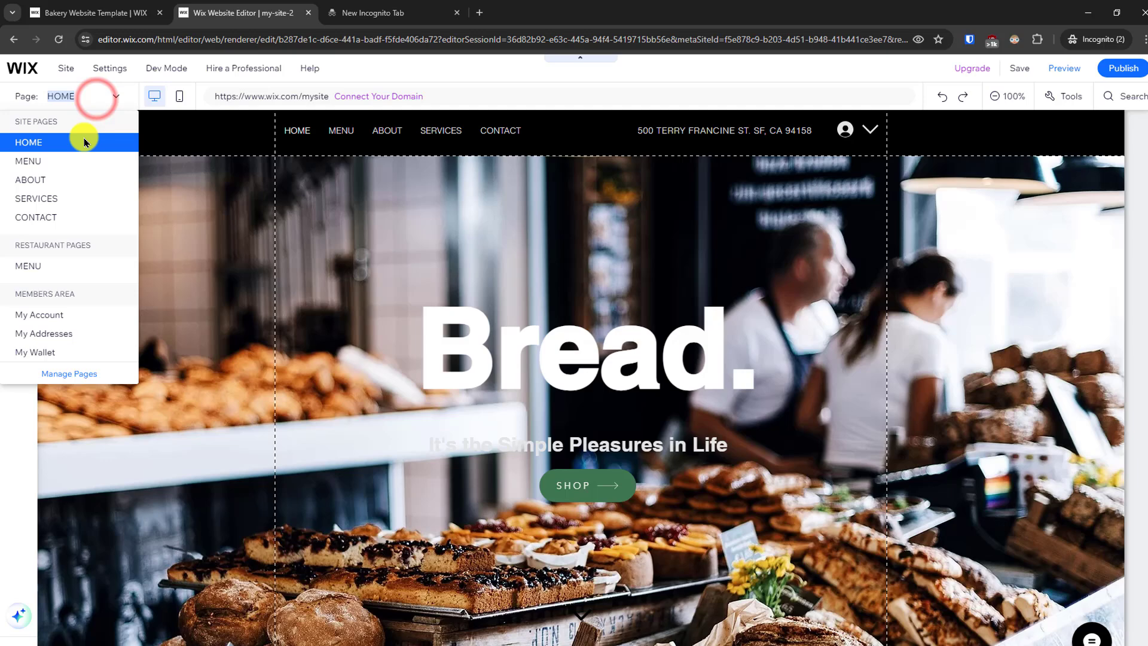
{"action": "left_click", "coordinate": [55, 169]}
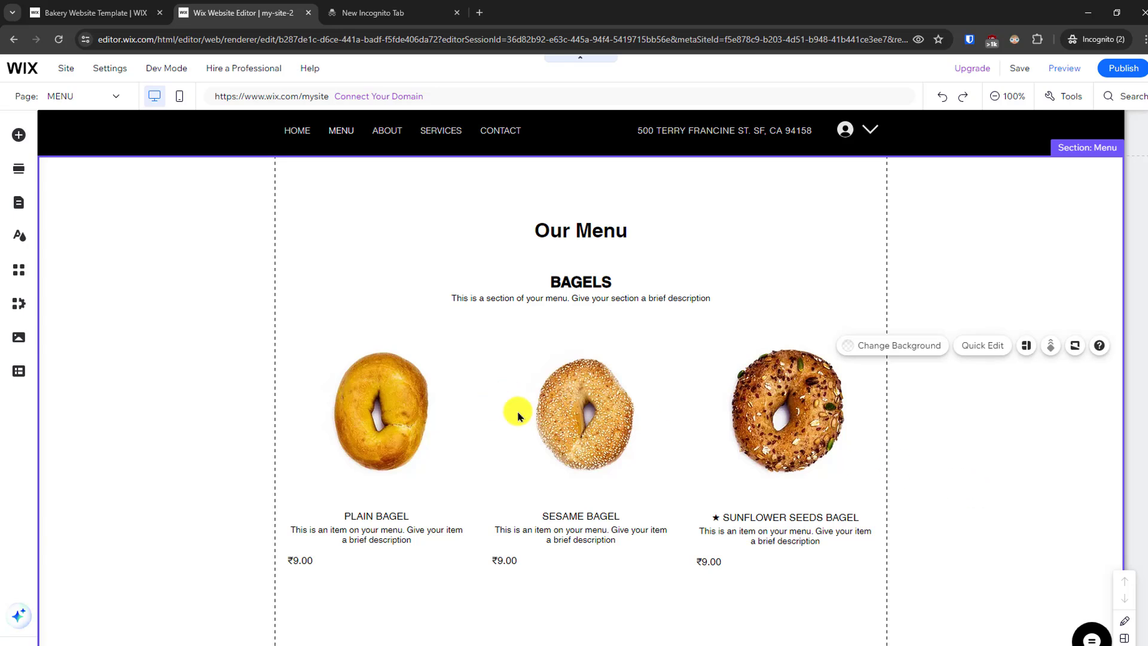
{"action": "left_click", "coordinate": [387, 404]}
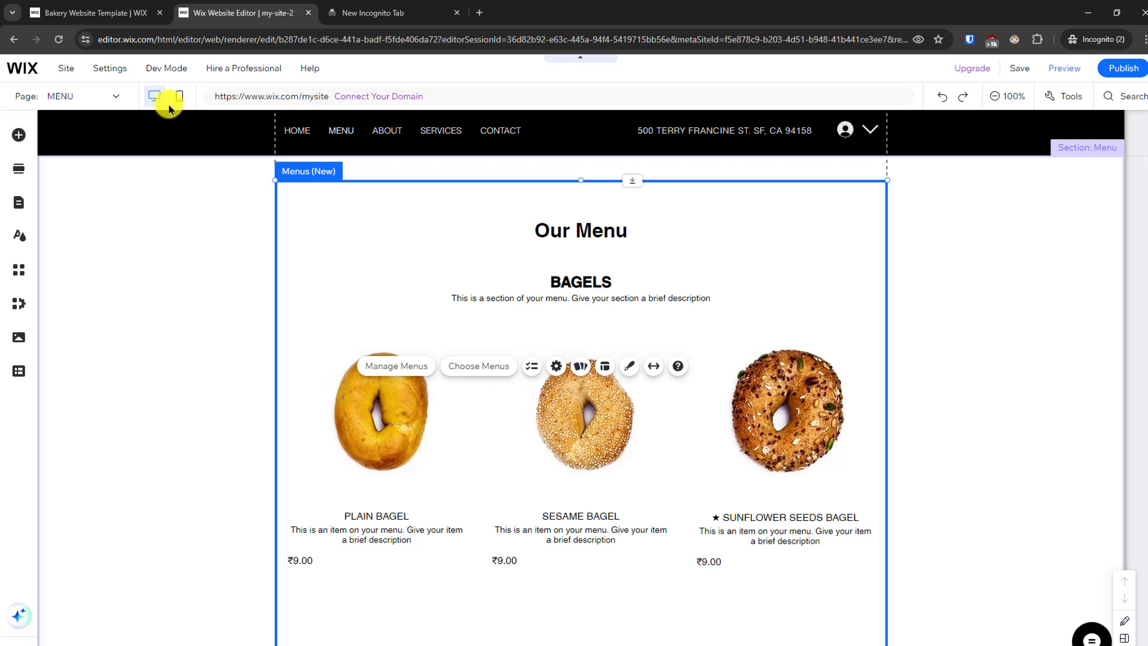
- Open the ABOUT page and review it from the About Our Bakery section down to the footer
{"action": "left_click", "coordinate": [74, 93]}
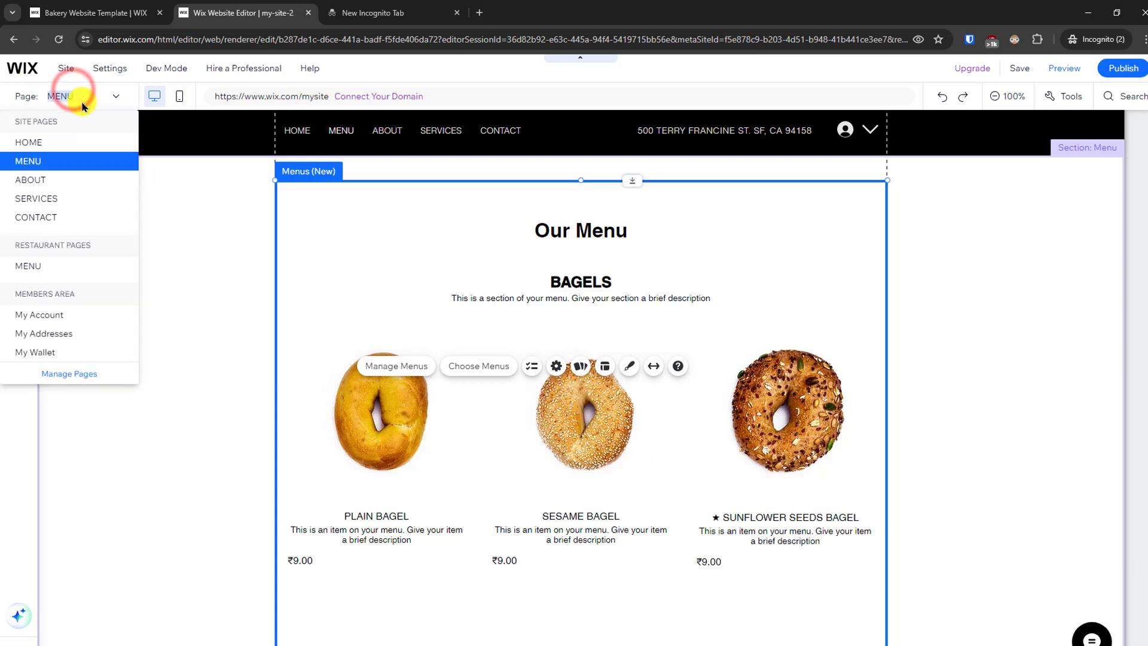
{"action": "left_click", "coordinate": [52, 179]}
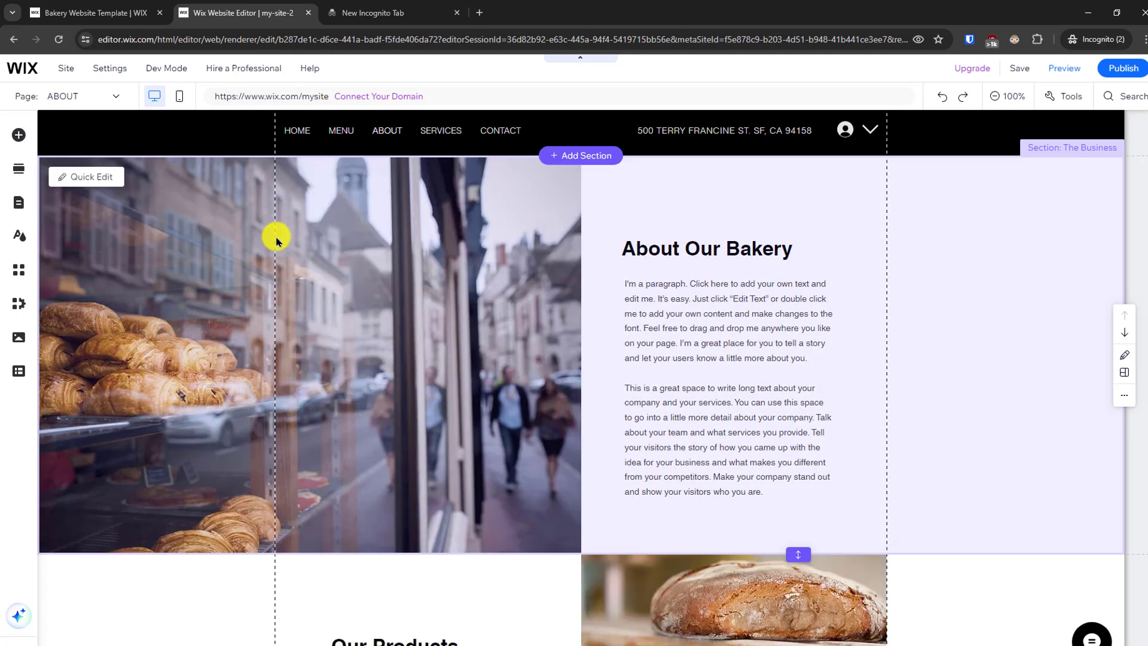
{"action": "scroll", "coordinate": [1142, 206], "scroll_direction": "down", "scroll_amount": 5}
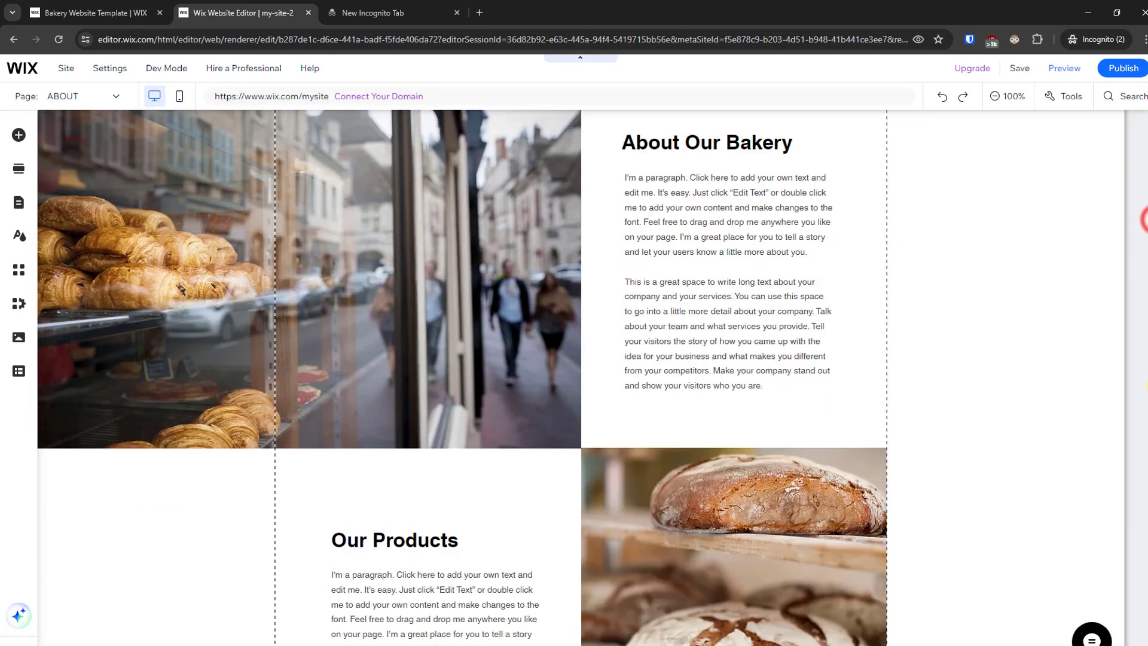
{"action": "scroll", "coordinate": [1136, 248], "scroll_direction": "up", "scroll_amount": 5}
{"action": "scroll", "coordinate": [1137, 558], "scroll_direction": "down", "scroll_amount": 9}
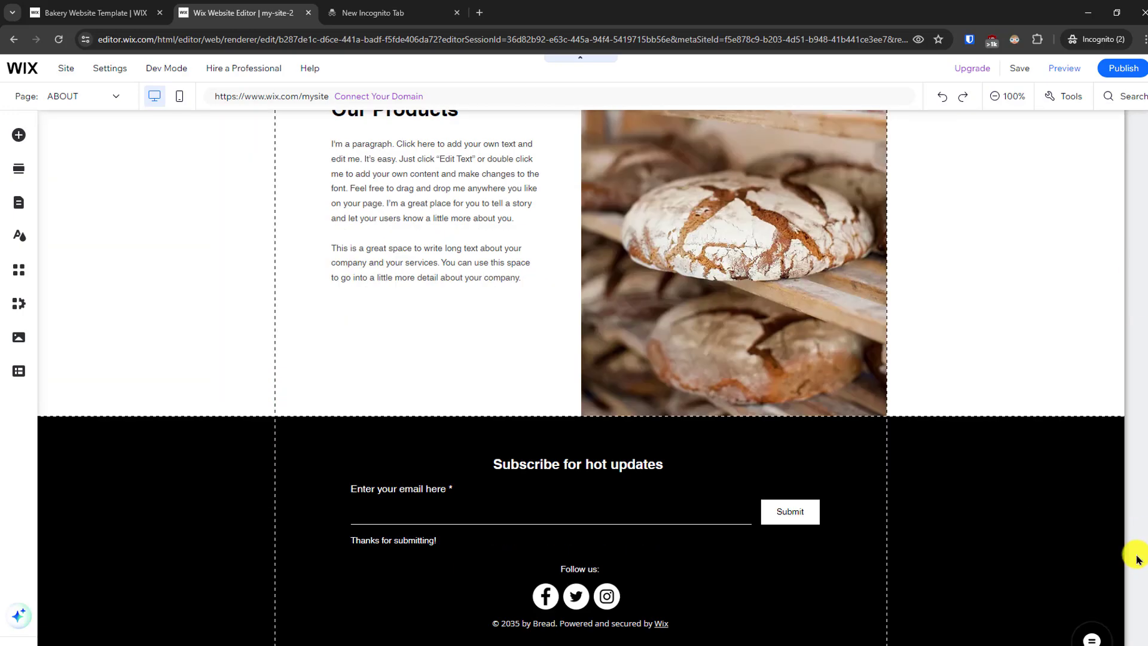
{"action": "scroll", "coordinate": [1137, 548], "scroll_direction": "up", "scroll_amount": 10}
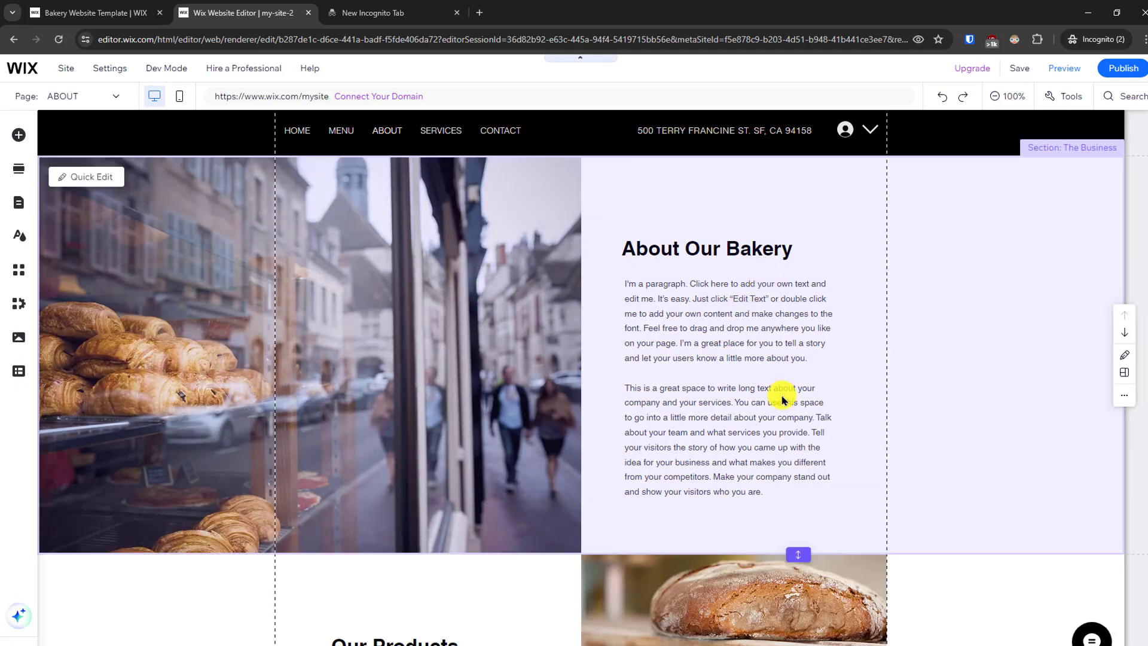
{"action": "left_click", "coordinate": [782, 401]}
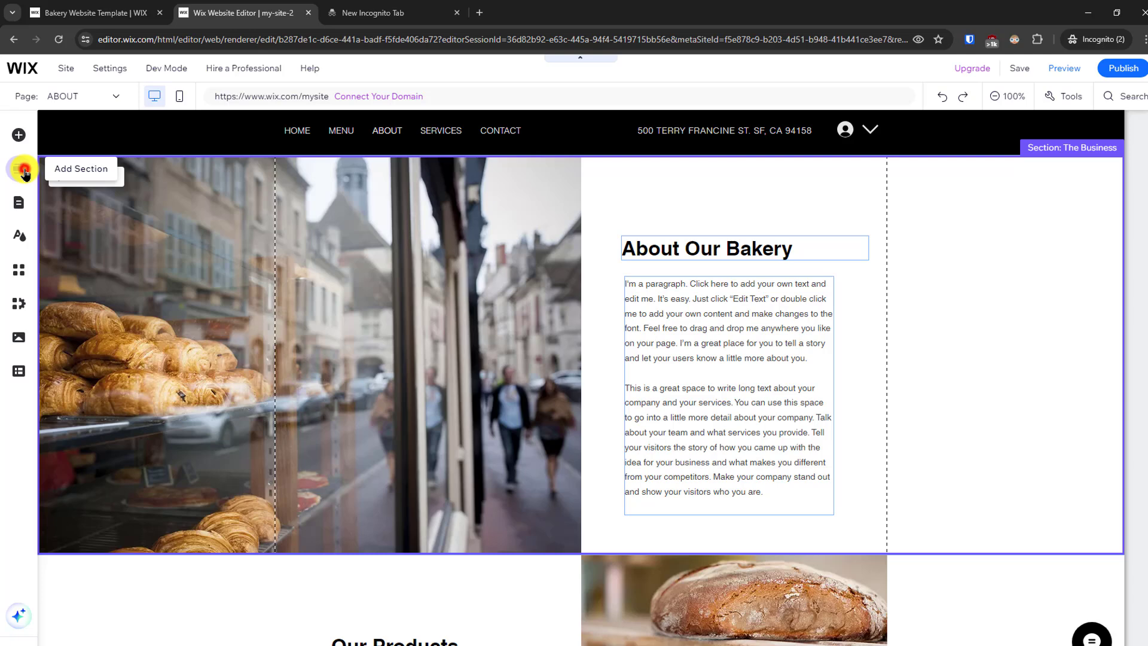
- View the Welcome section designs available to add and the list of pages in the site menu
{"action": "left_click", "coordinate": [19, 169]}
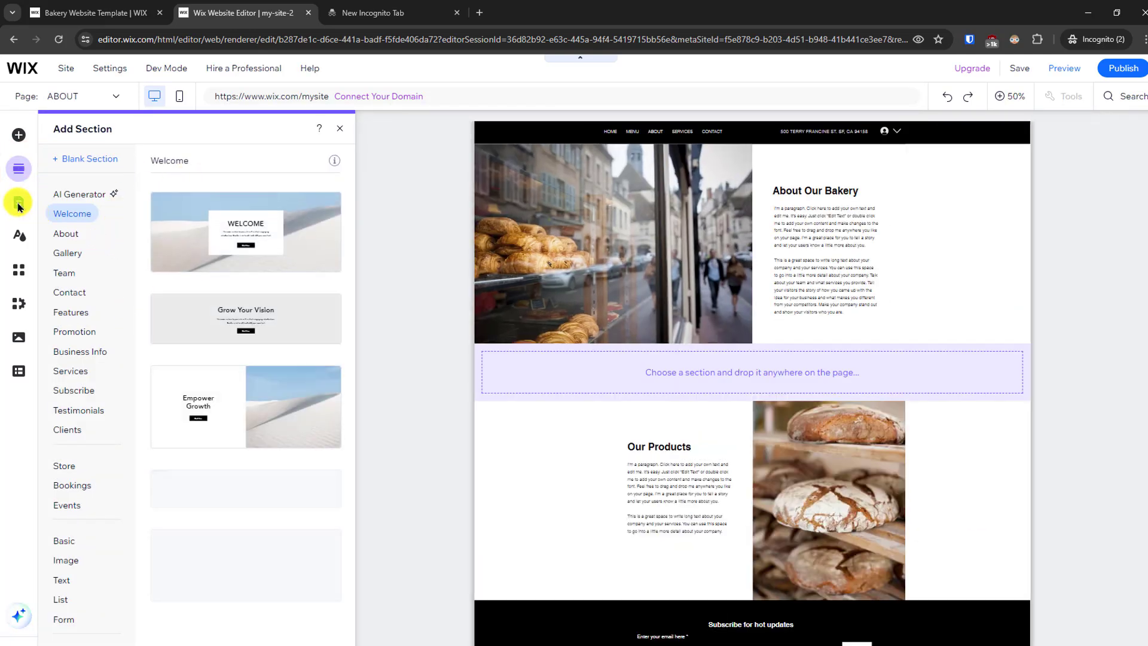
{"action": "left_click", "coordinate": [18, 202]}
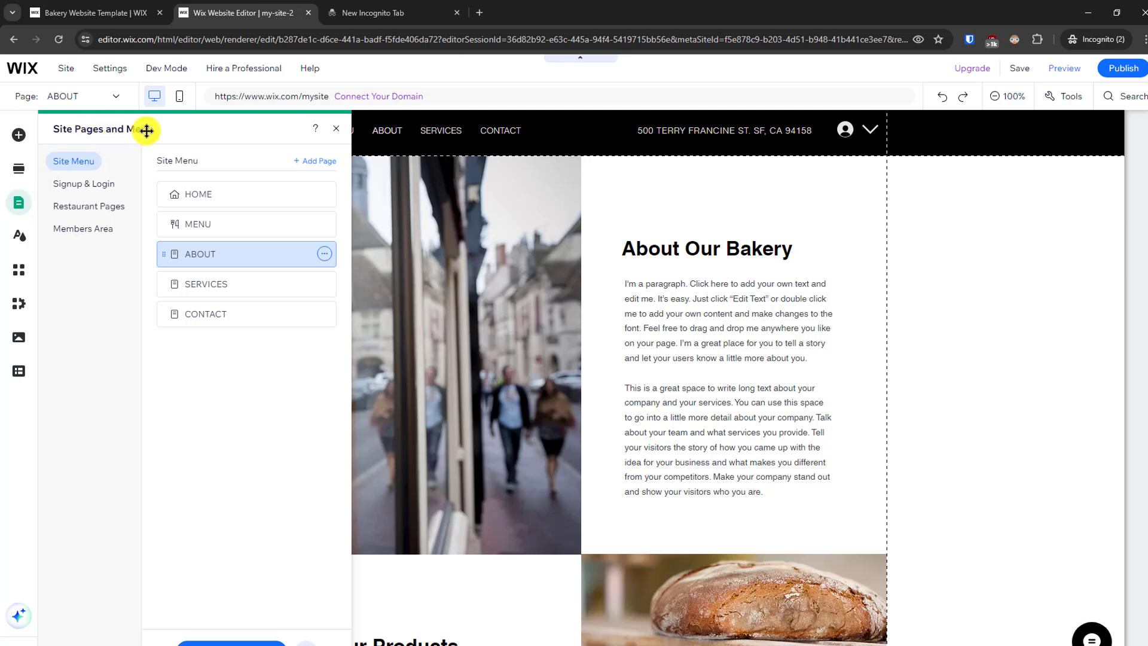
- Try the Eclectic and Technical themes on the site and restore the original Site Theme
{"action": "left_click", "coordinate": [20, 243]}
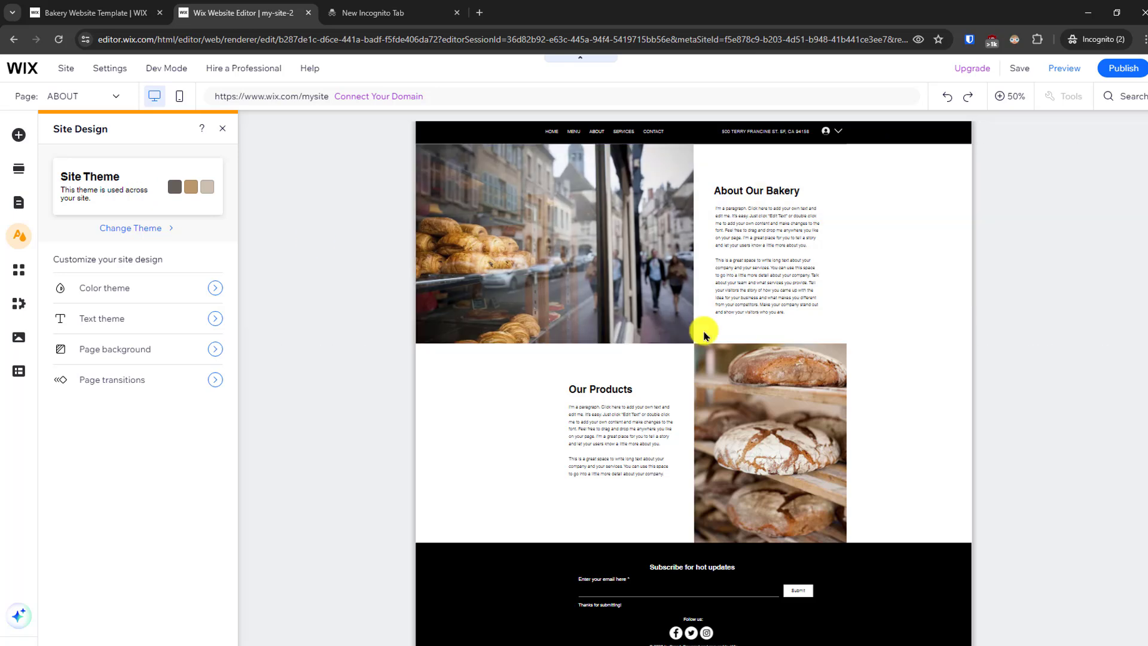
{"action": "left_click", "coordinate": [153, 233]}
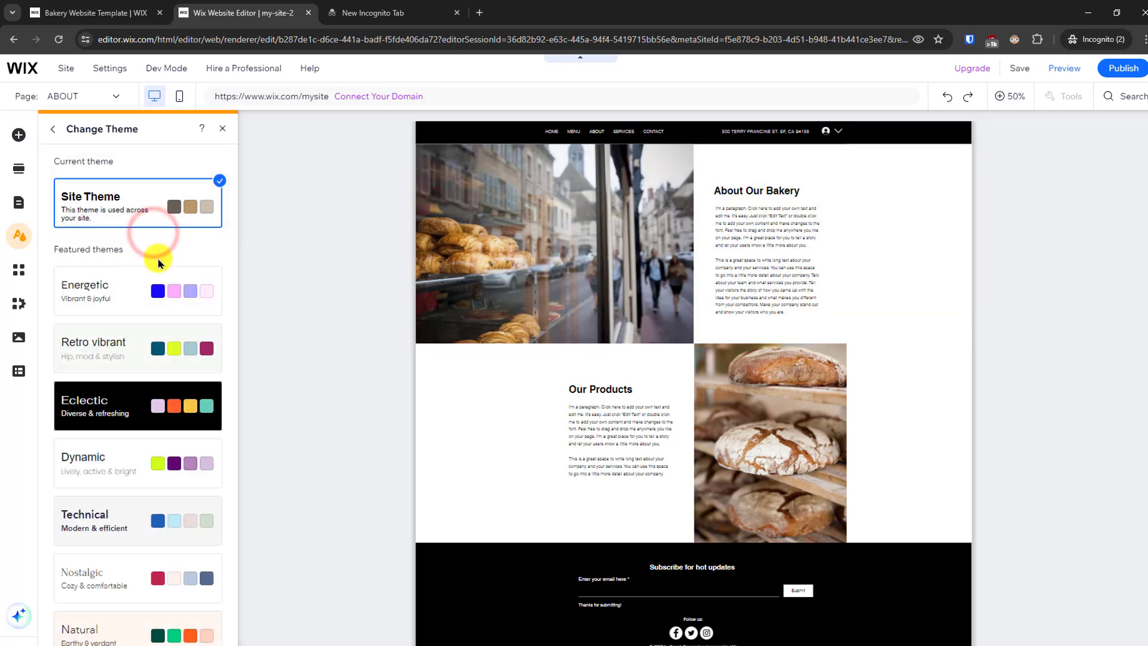
{"action": "left_click", "coordinate": [139, 403]}
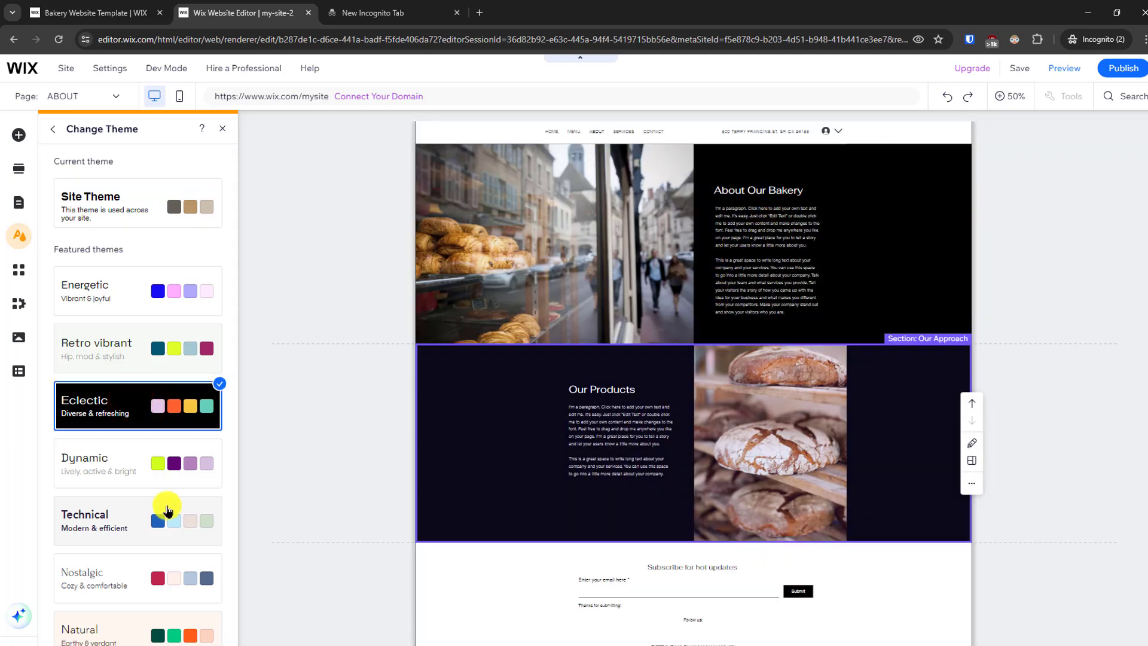
{"action": "left_click", "coordinate": [142, 470]}
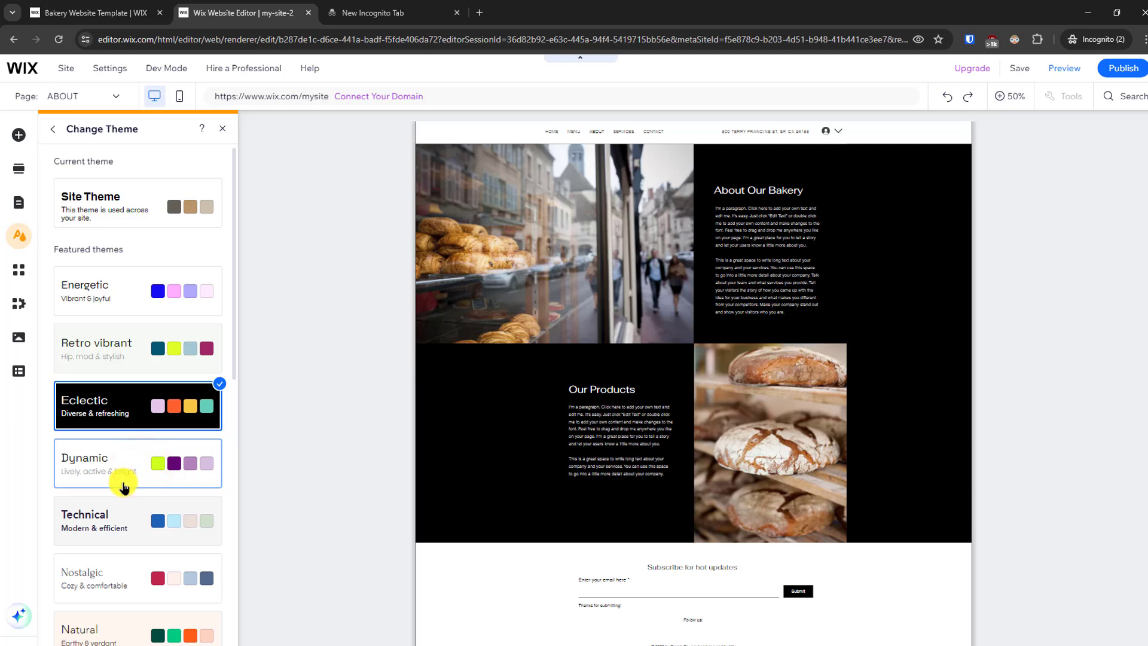
{"action": "left_click", "coordinate": [132, 521]}
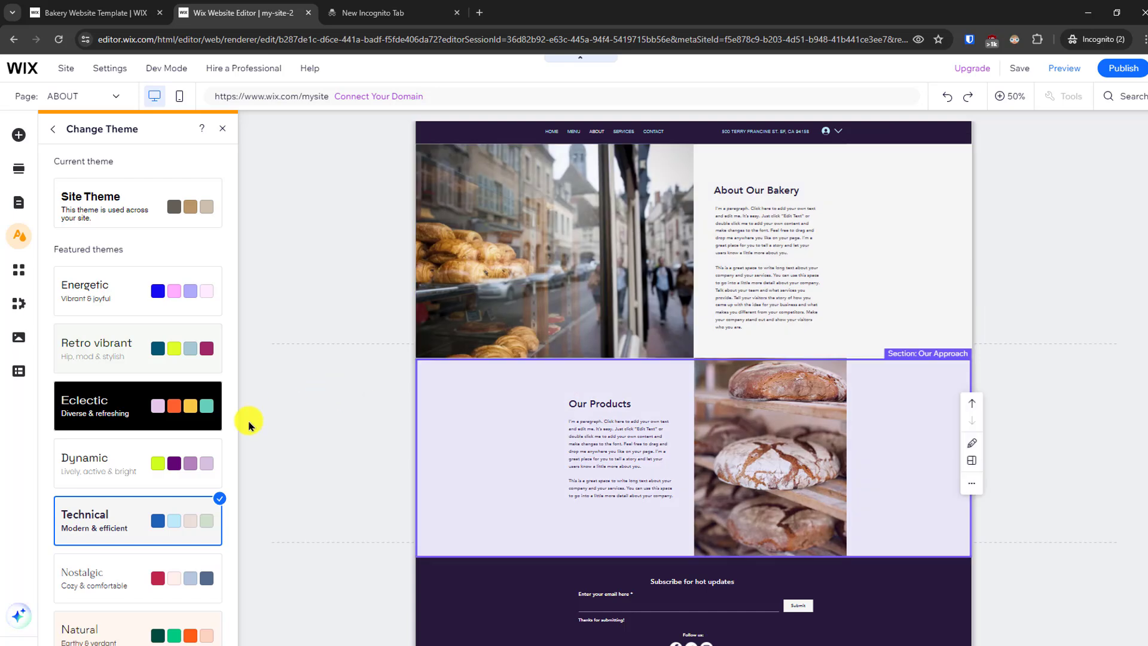
{"action": "left_click", "coordinate": [154, 199]}
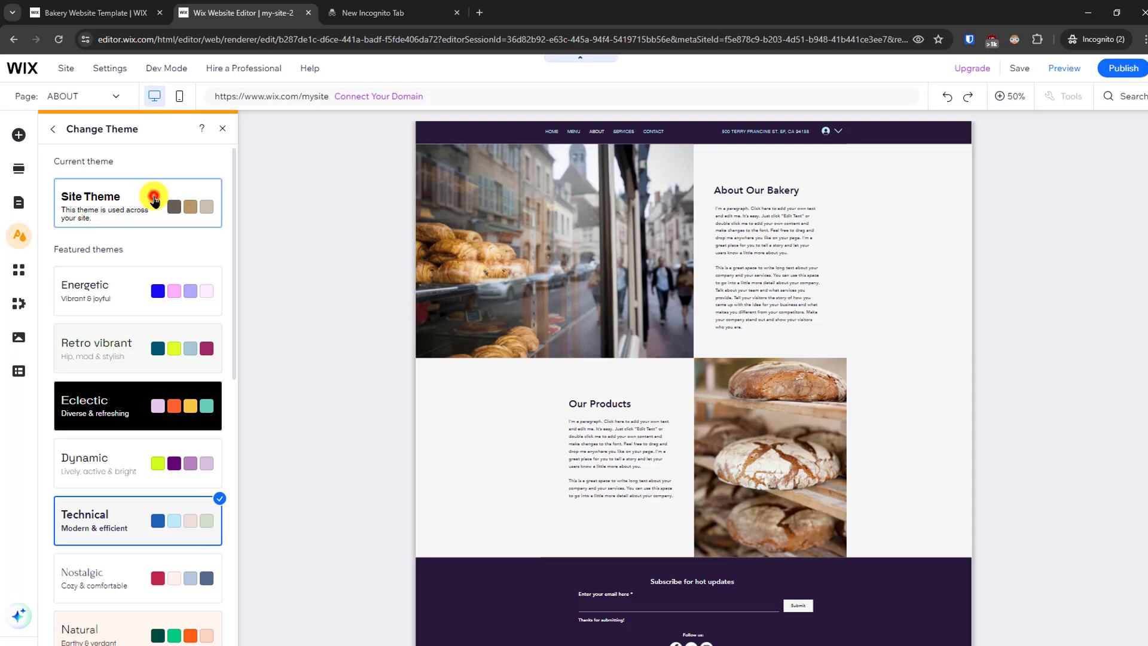
- Browse the Wix App Market from the recommended apps to Explore by Category, and look at the site's media files and CMS options
{"action": "left_click", "coordinate": [19, 273]}
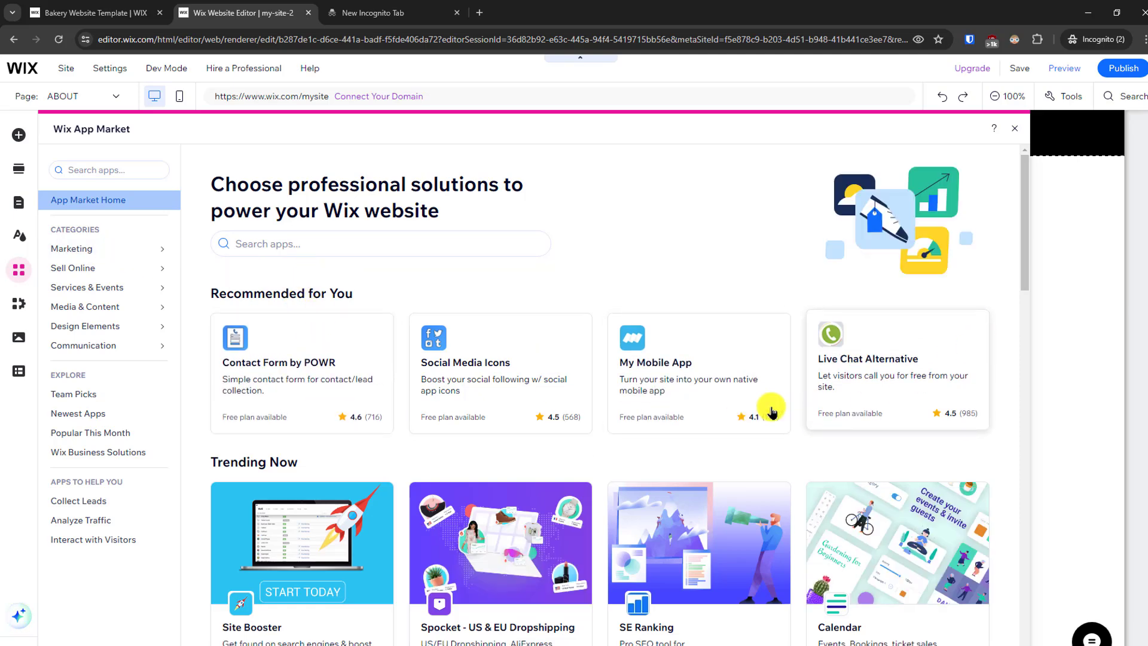
{"action": "left_click_drag", "start_coordinate": [1021, 278], "coordinate": [1030, 420]}
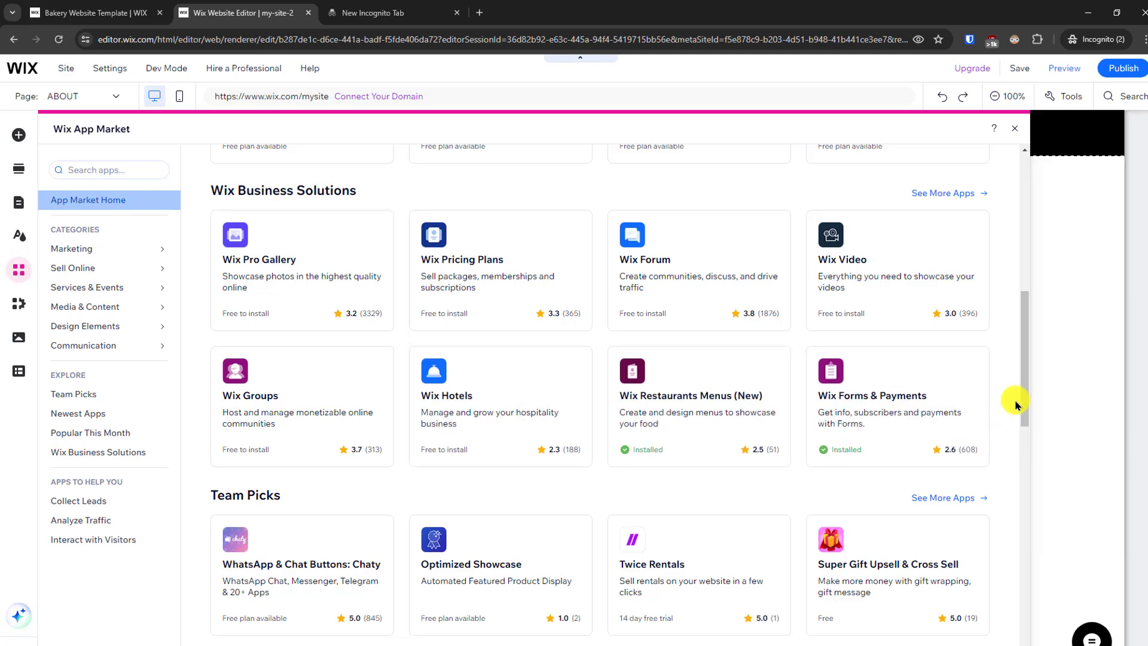
{"action": "left_click_drag", "start_coordinate": [1026, 406], "coordinate": [1025, 499]}
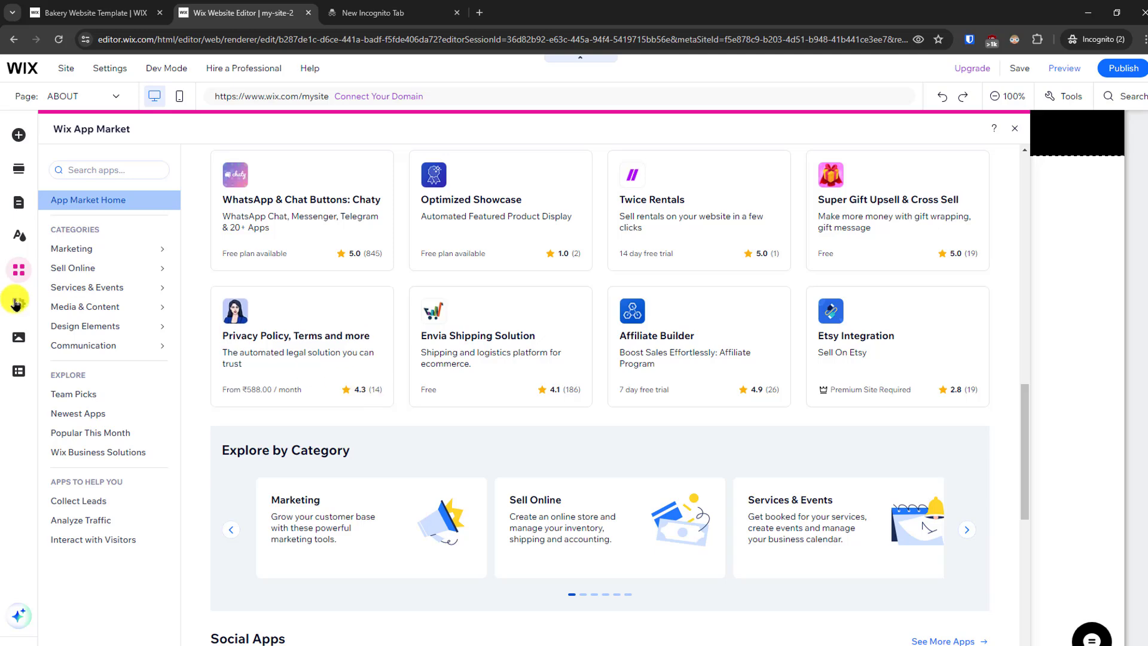
{"action": "left_click", "coordinate": [19, 337]}
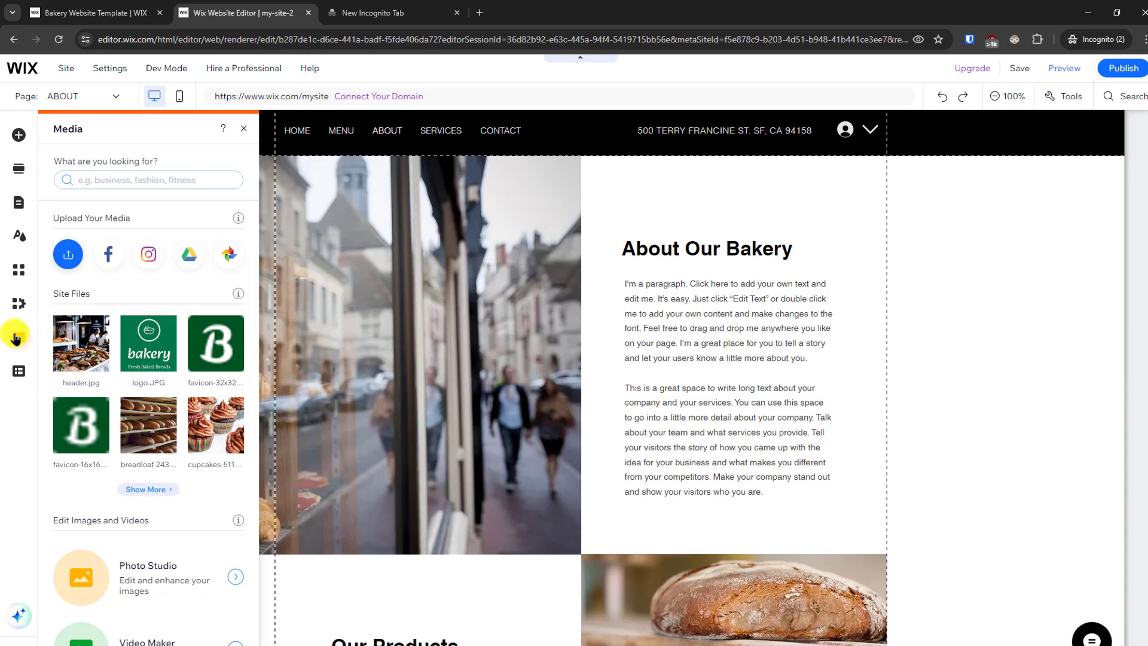
{"action": "left_click", "coordinate": [17, 370]}
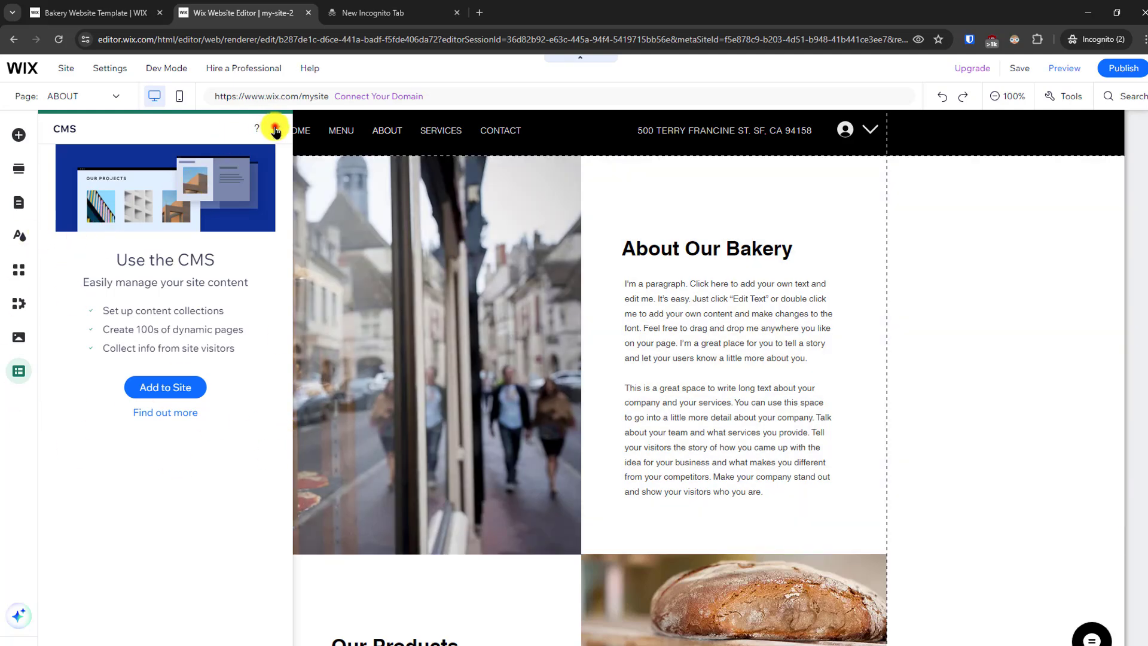
{"action": "left_click", "coordinate": [275, 131]}
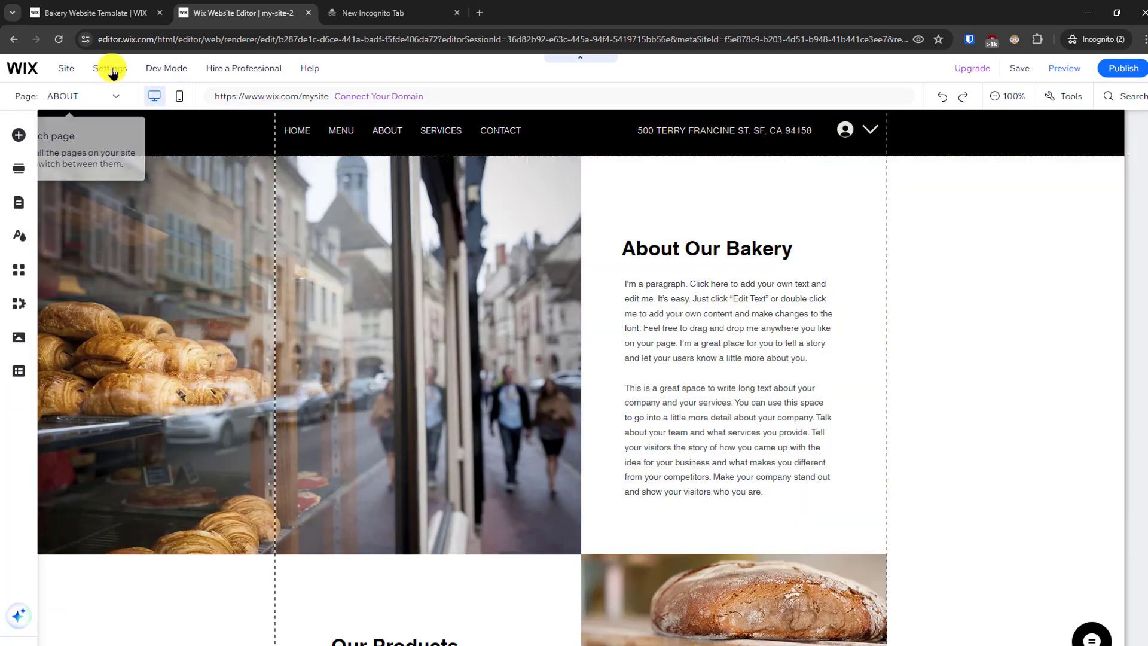
{"action": "mouse_move", "coordinate": [113, 72]}
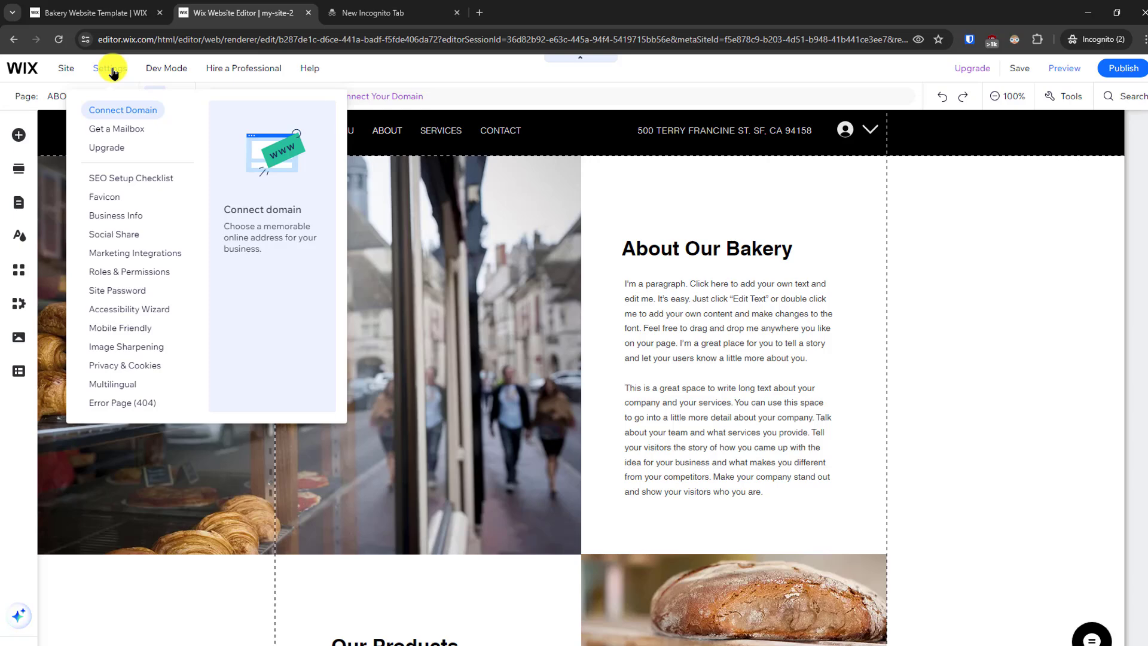
{"action": "mouse_move", "coordinate": [69, 71]}
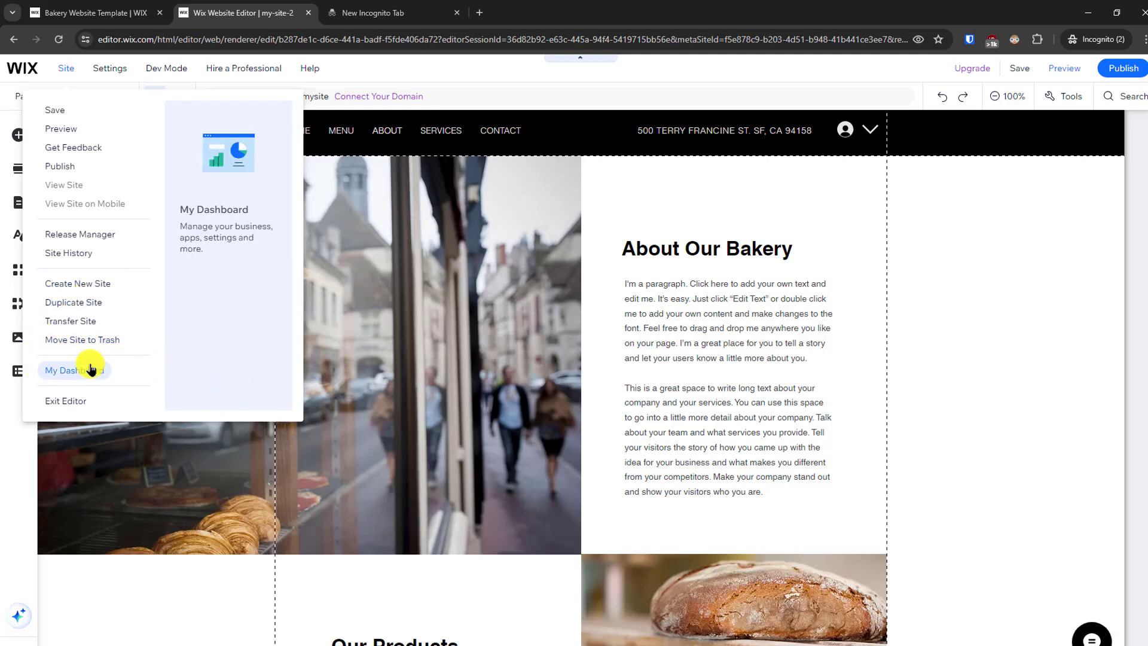
{"action": "left_click", "coordinate": [119, 72]}
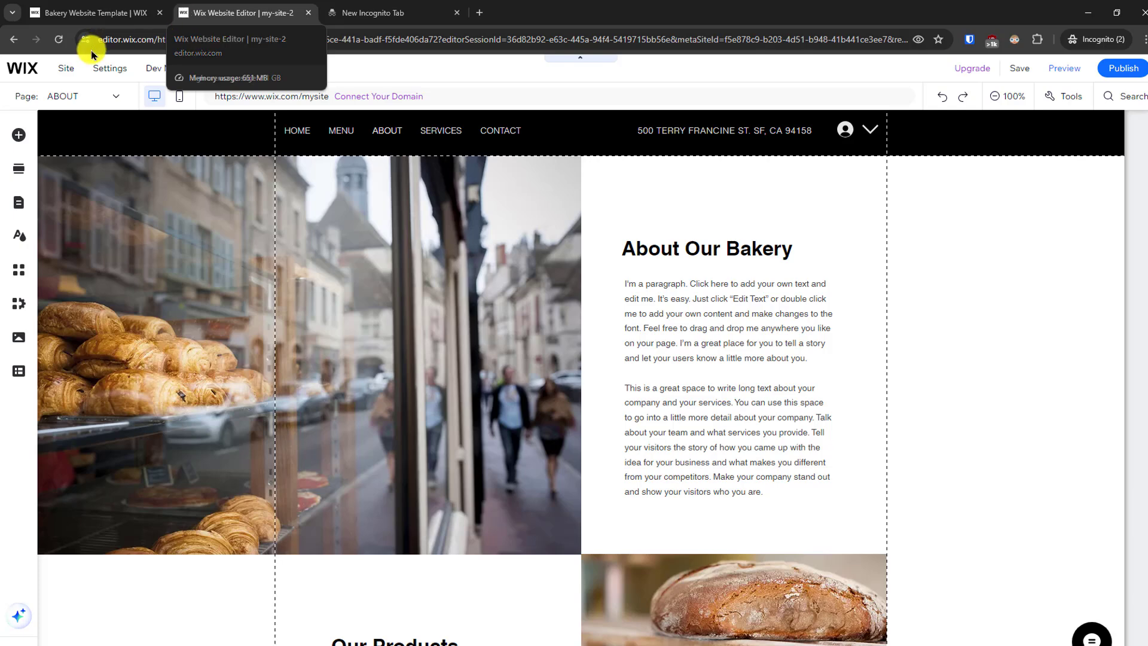
- Set the general social image in the website settings to the android-chrome-512x512 icon from the site files and save the change
{"action": "mouse_move", "coordinate": [110, 68]}
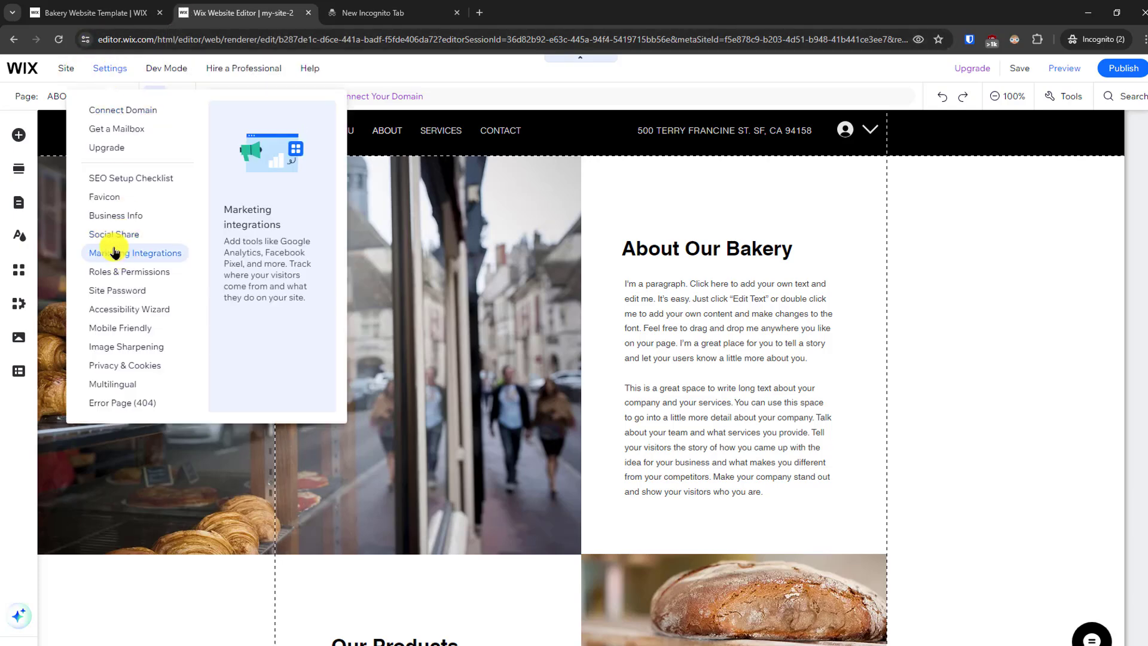
{"action": "left_click", "coordinate": [114, 197]}
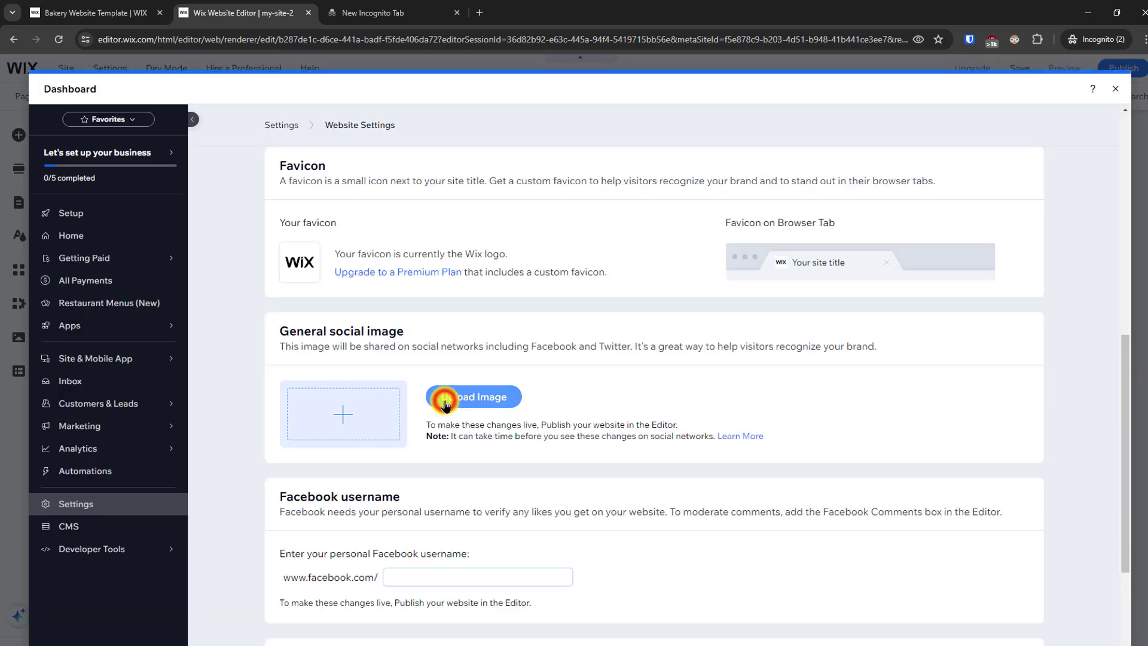
{"action": "left_click", "coordinate": [444, 402]}
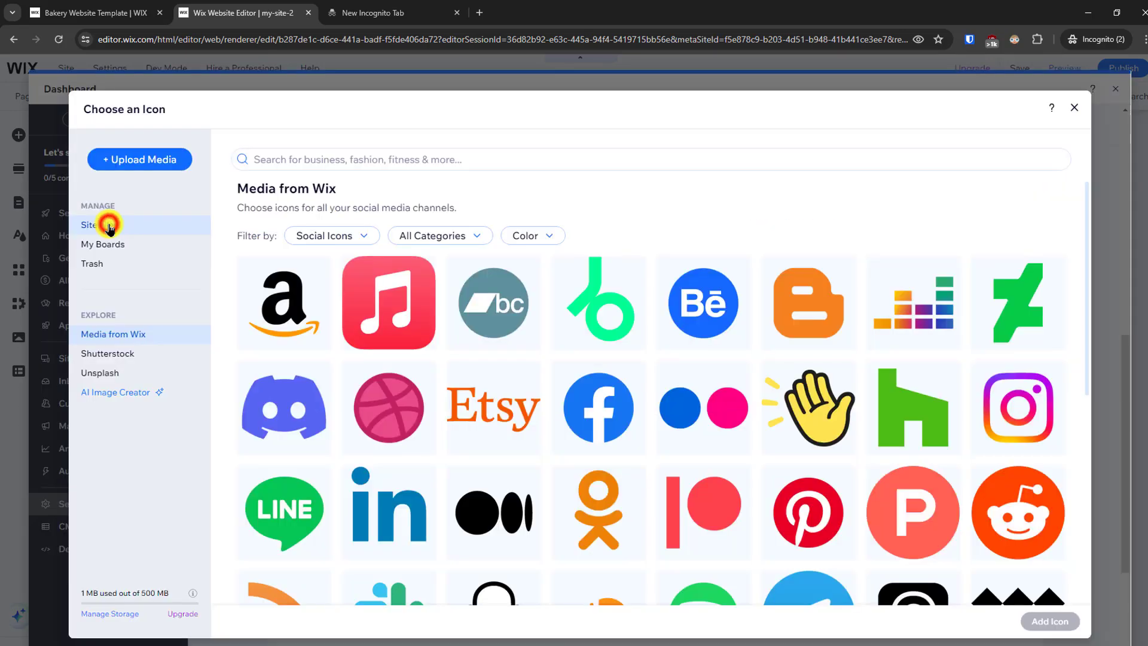
{"action": "left_click", "coordinate": [109, 227]}
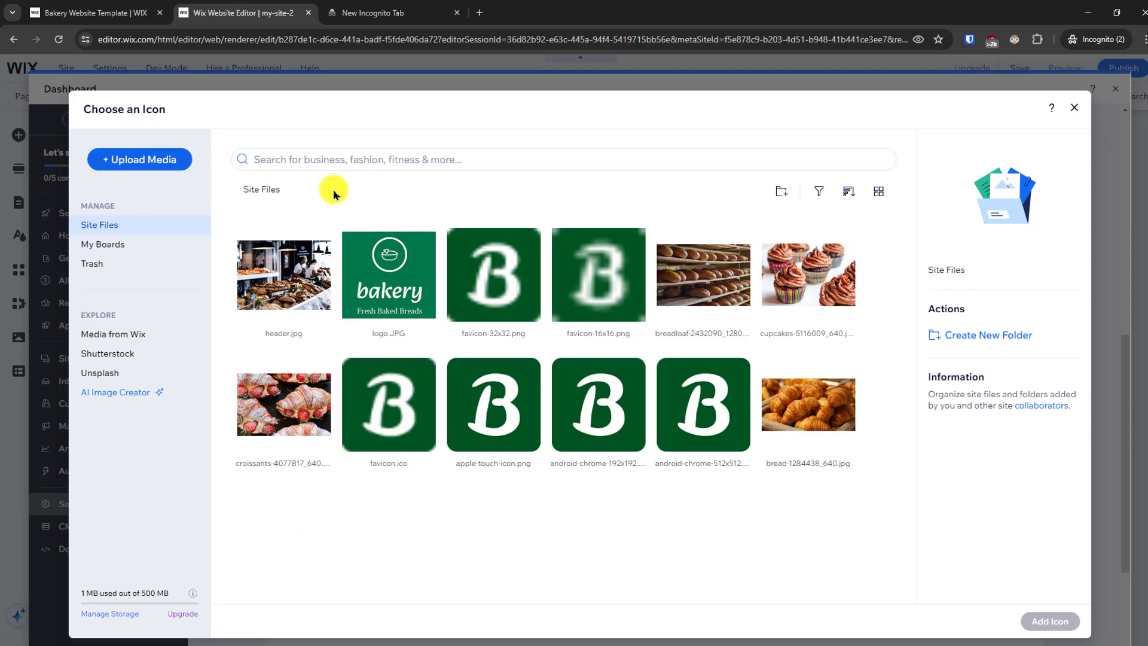
{"action": "left_click", "coordinate": [703, 412]}
{"action": "left_click", "coordinate": [1044, 619]}
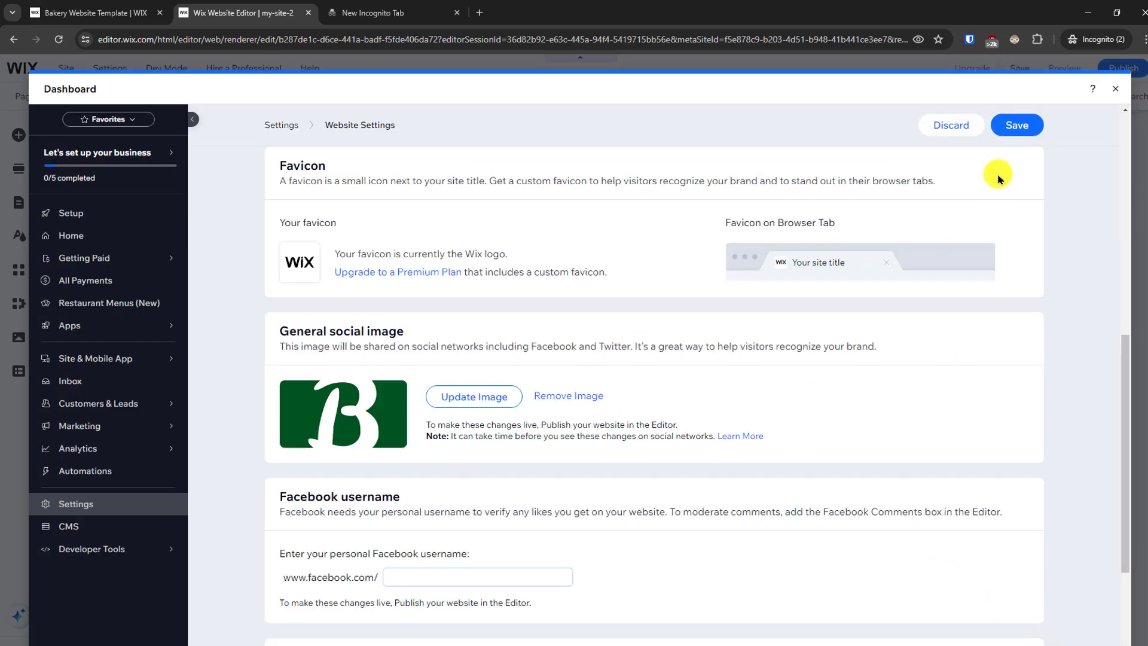
{"action": "left_click", "coordinate": [1016, 125]}
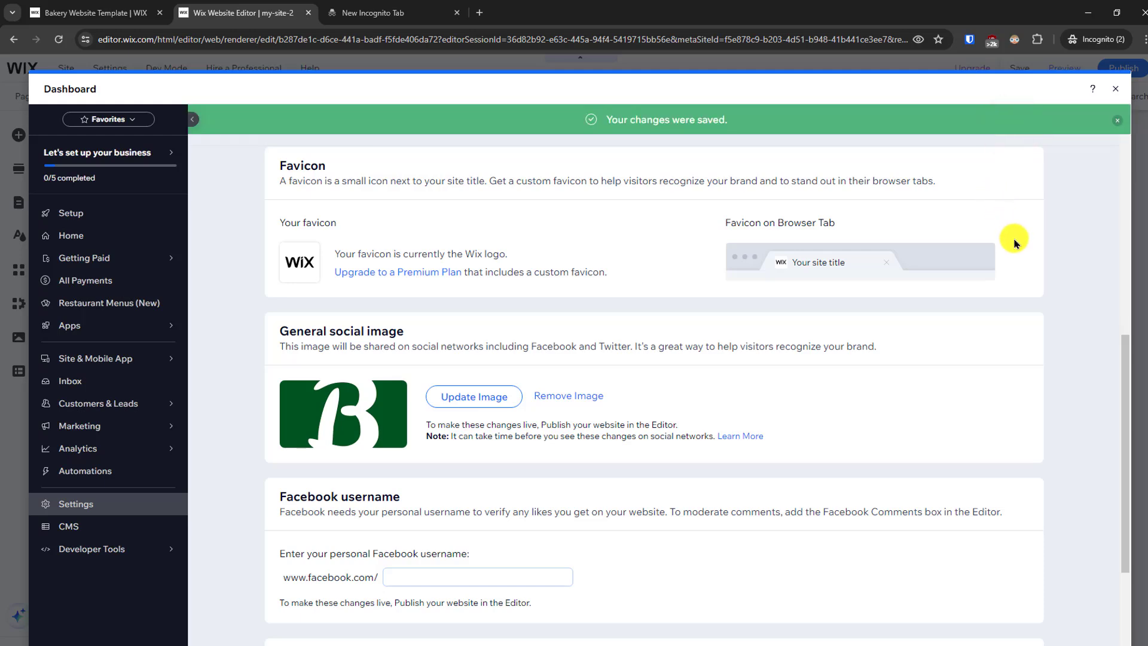
{"action": "scroll", "coordinate": [1052, 274], "scroll_direction": "down", "scroll_amount": 3}
{"action": "left_click", "coordinate": [1114, 89]}
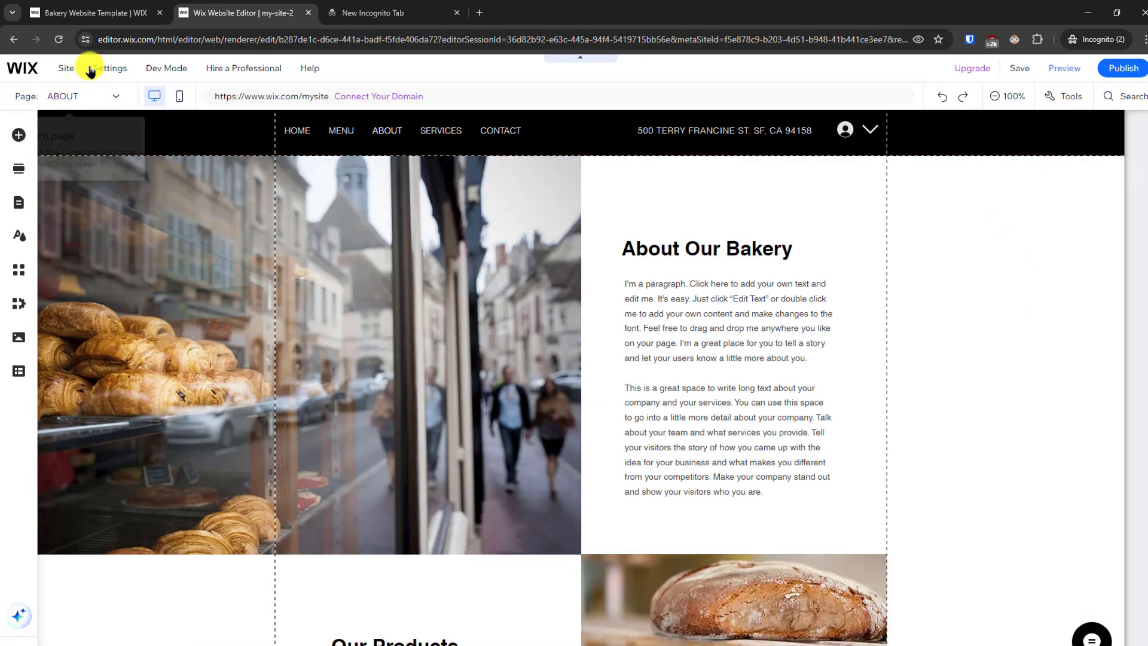
{"action": "left_click", "coordinate": [109, 69]}
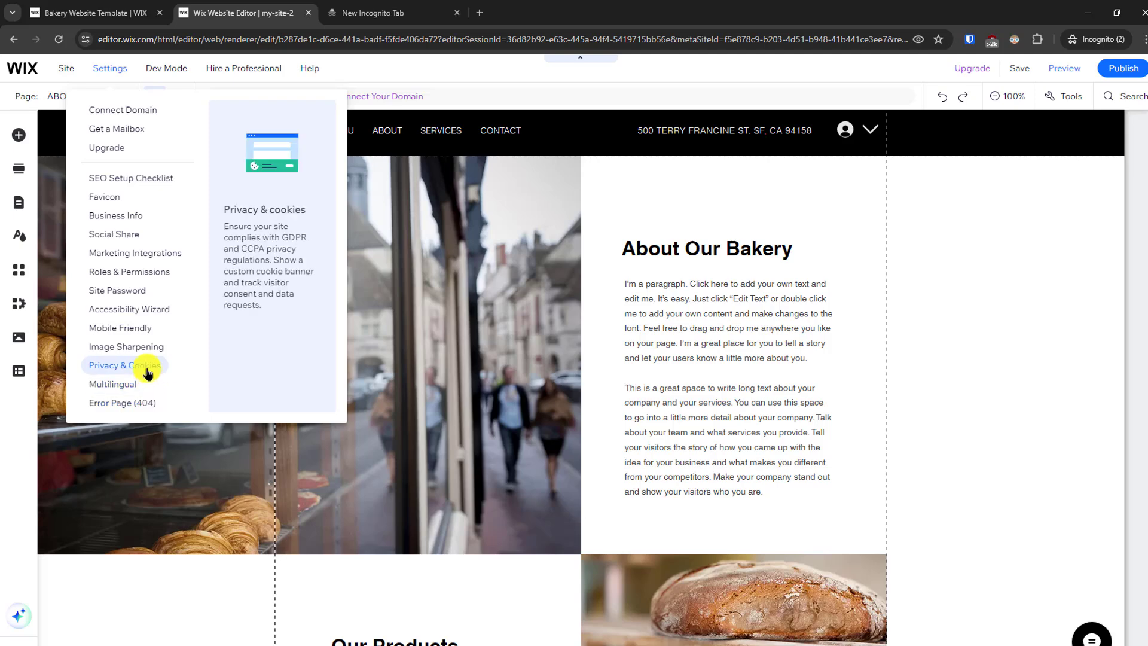
{"action": "mouse_move", "coordinate": [244, 68]}
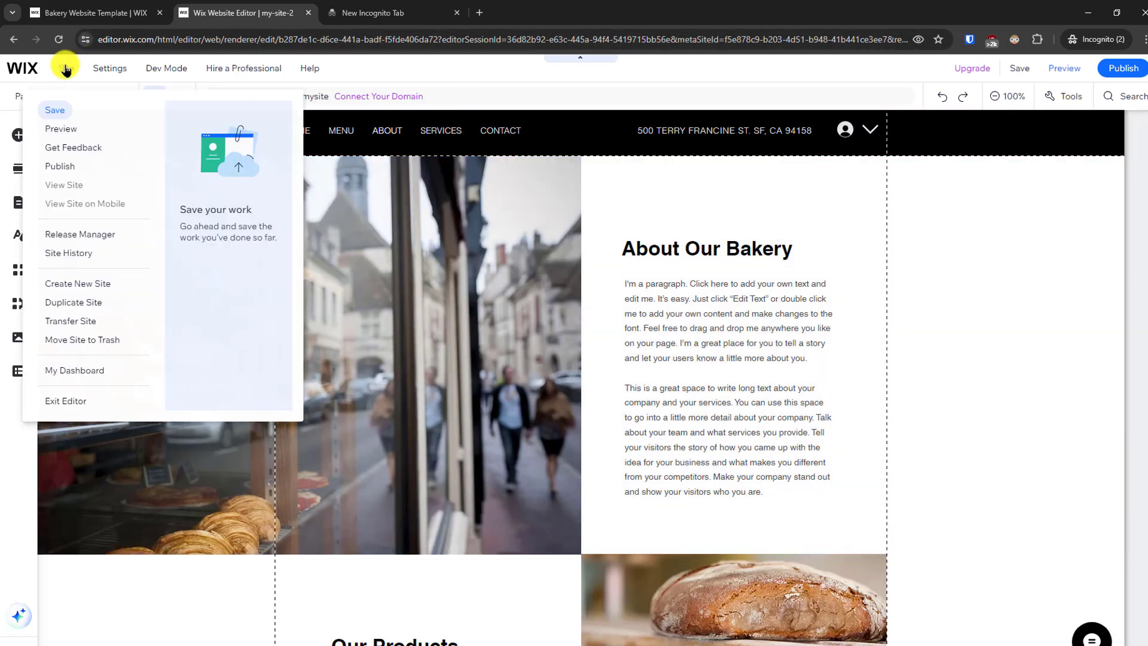
- Open the site dashboard from the editor and switch it from My Site 2 to the Fresh Bakery site
{"action": "mouse_move", "coordinate": [118, 70]}
{"action": "mouse_move", "coordinate": [65, 69]}
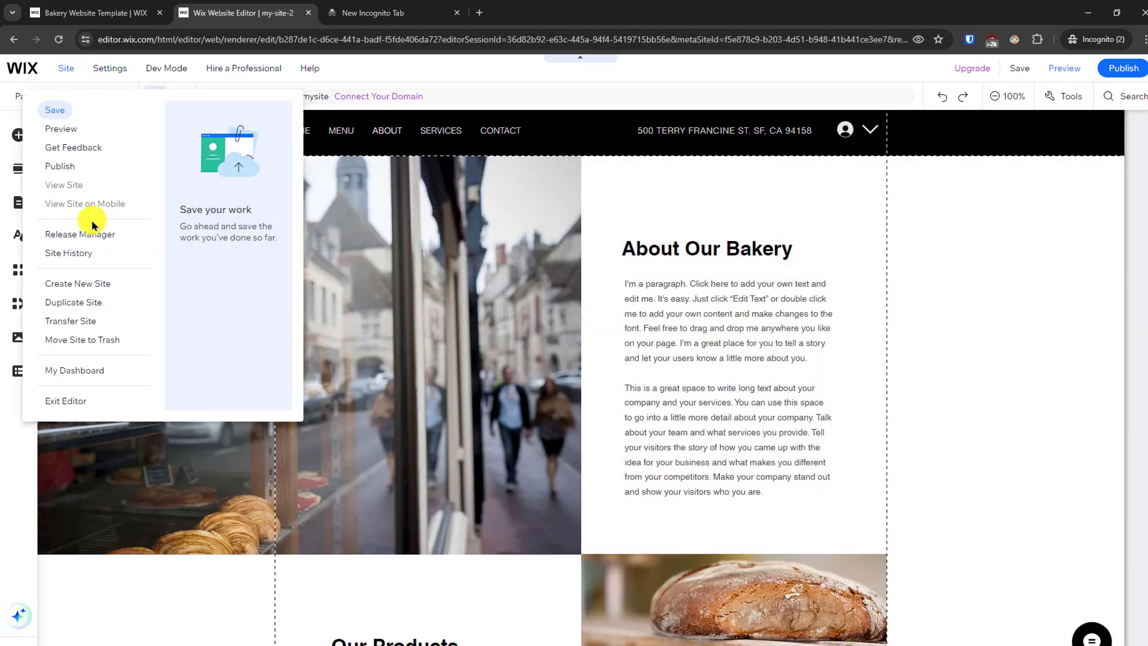
{"action": "left_click", "coordinate": [67, 371]}
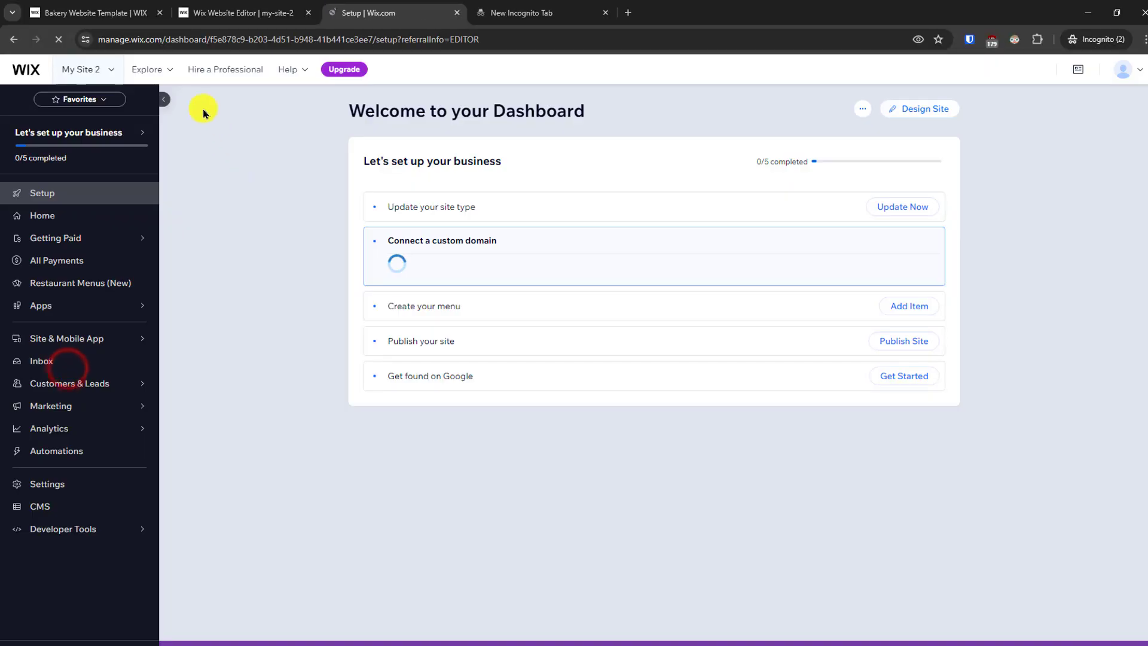
{"action": "left_click", "coordinate": [103, 70]}
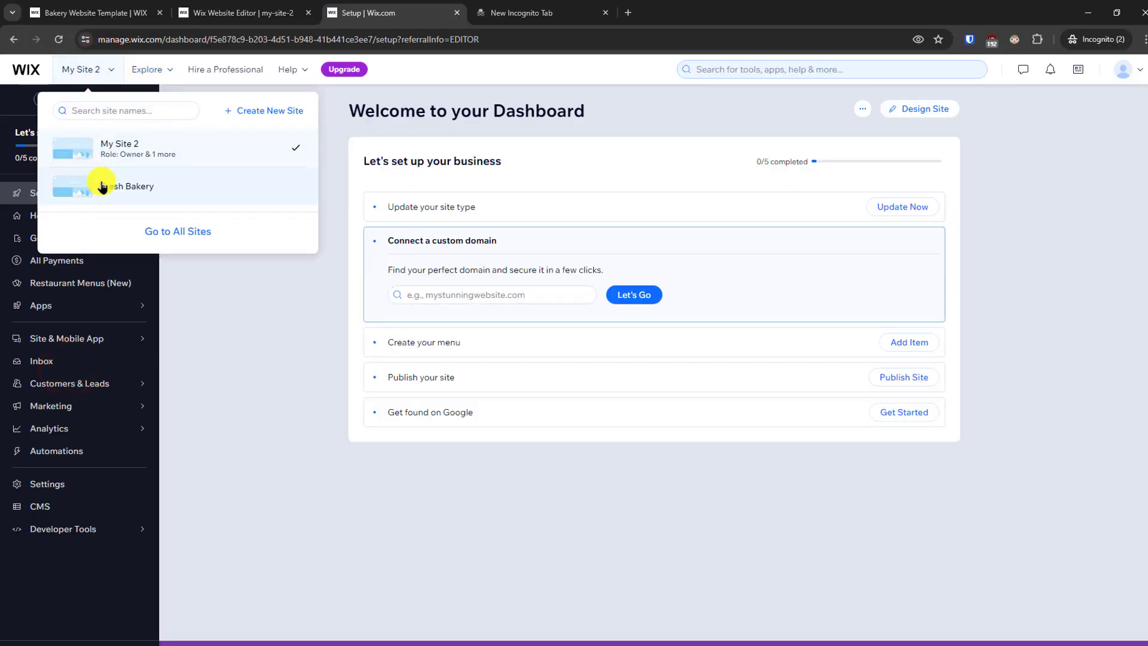
{"action": "left_click", "coordinate": [126, 186]}
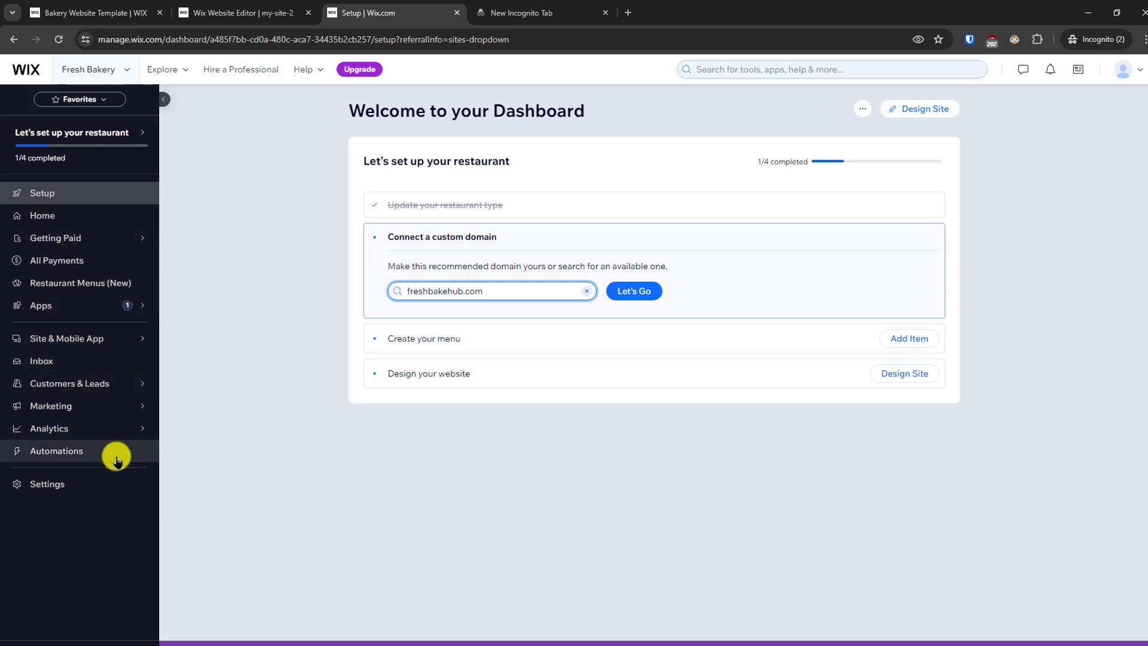
- View the dashboard's Analytics options and look through the general, communications and advanced site settings
{"action": "mouse_move", "coordinate": [107, 424]}
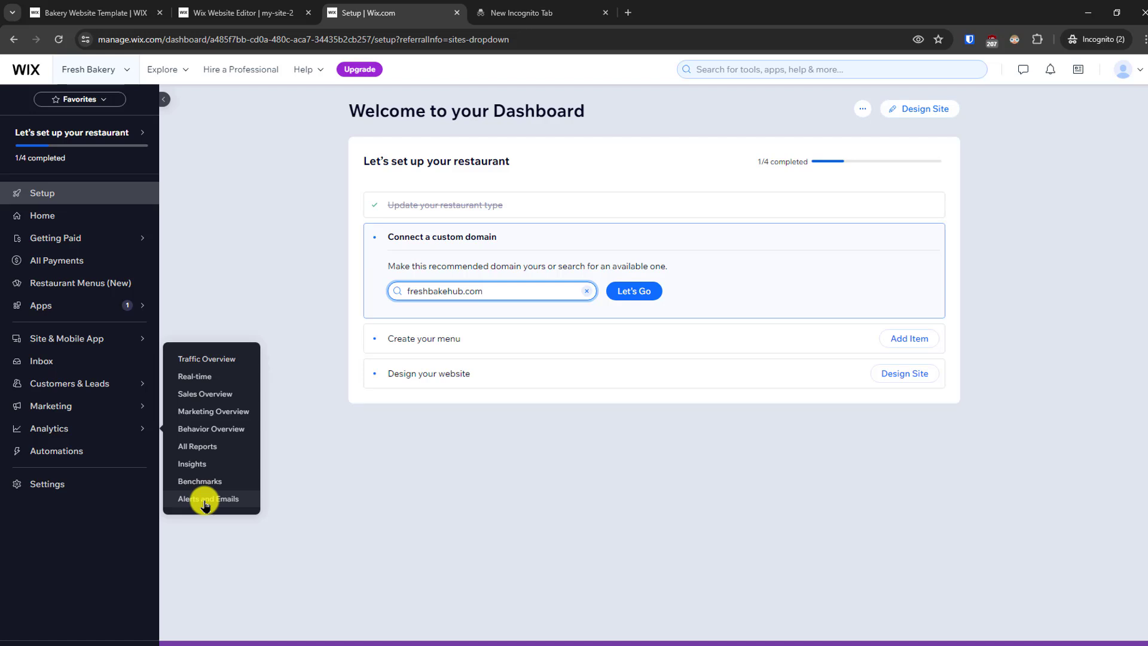
{"action": "left_click", "coordinate": [48, 485]}
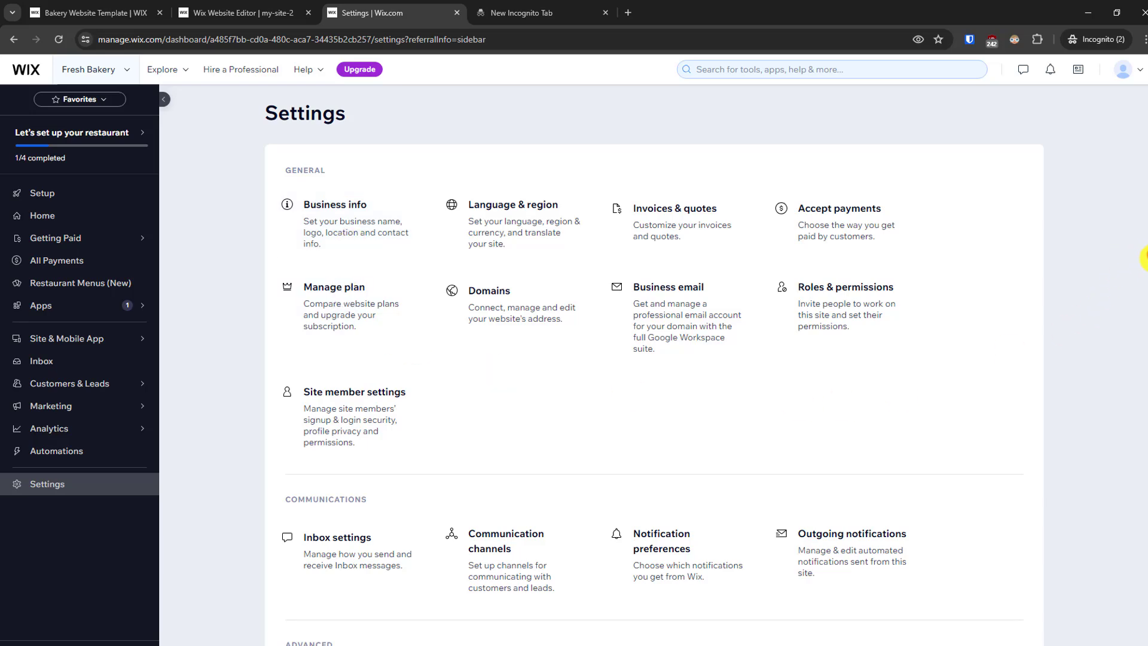
{"action": "left_click_drag", "start_coordinate": [1147, 255], "coordinate": [1146, 387]}
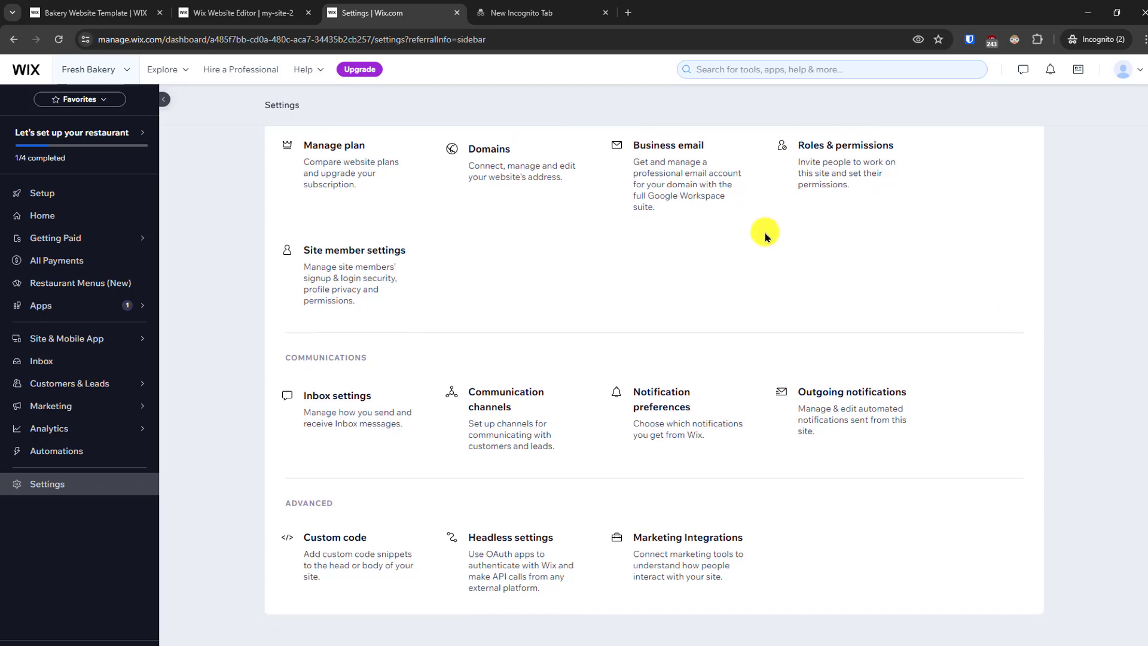
- Return to the website editor and preview the About page on desktop and the Contact page in mobile view
{"action": "left_click", "coordinate": [208, 6]}
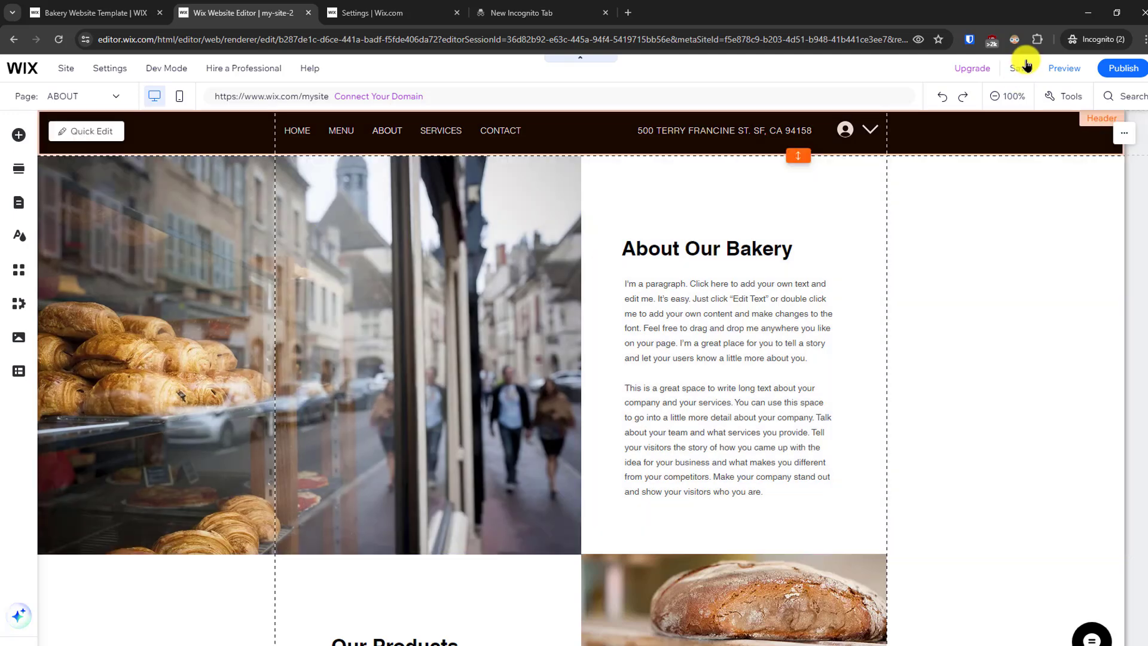
{"action": "left_click", "coordinate": [1060, 71]}
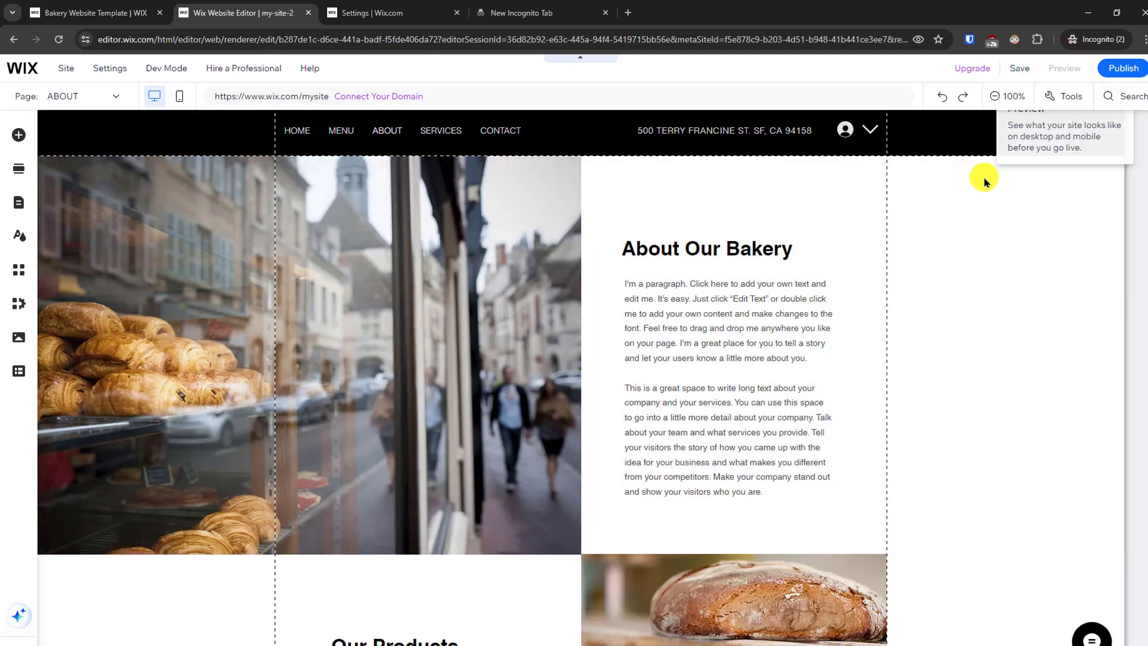
{"action": "scroll", "coordinate": [1142, 175], "scroll_direction": "down", "scroll_amount": 9}
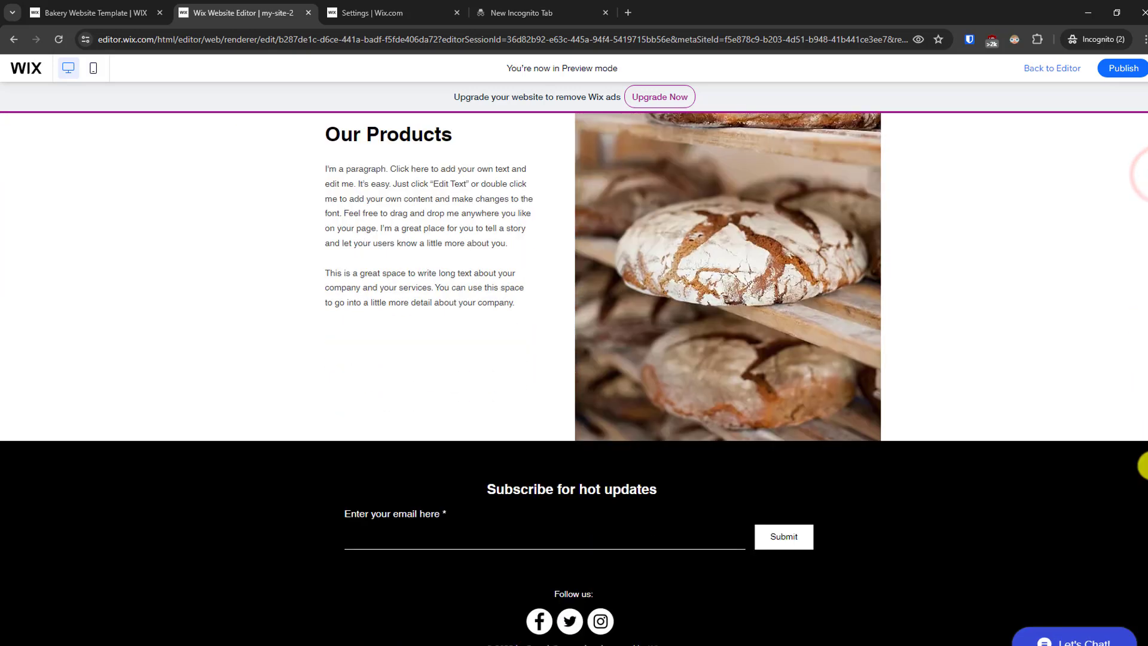
{"action": "scroll", "coordinate": [1141, 379], "scroll_direction": "up", "scroll_amount": 9}
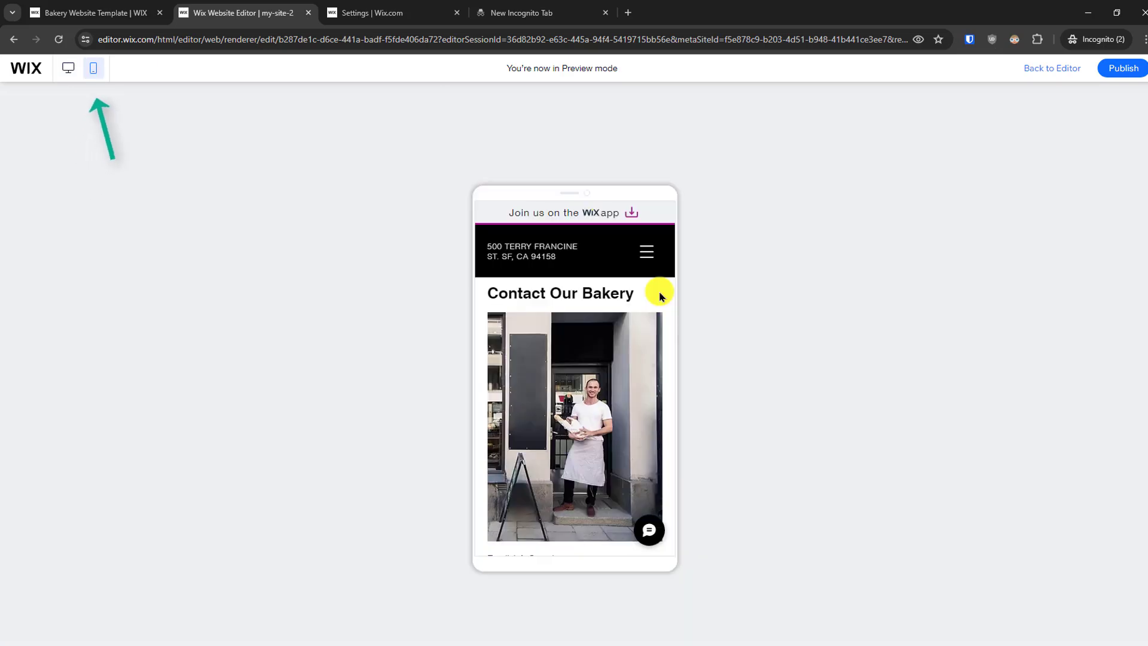
{"action": "scroll", "coordinate": [661, 296], "scroll_direction": "down", "scroll_amount": 10}
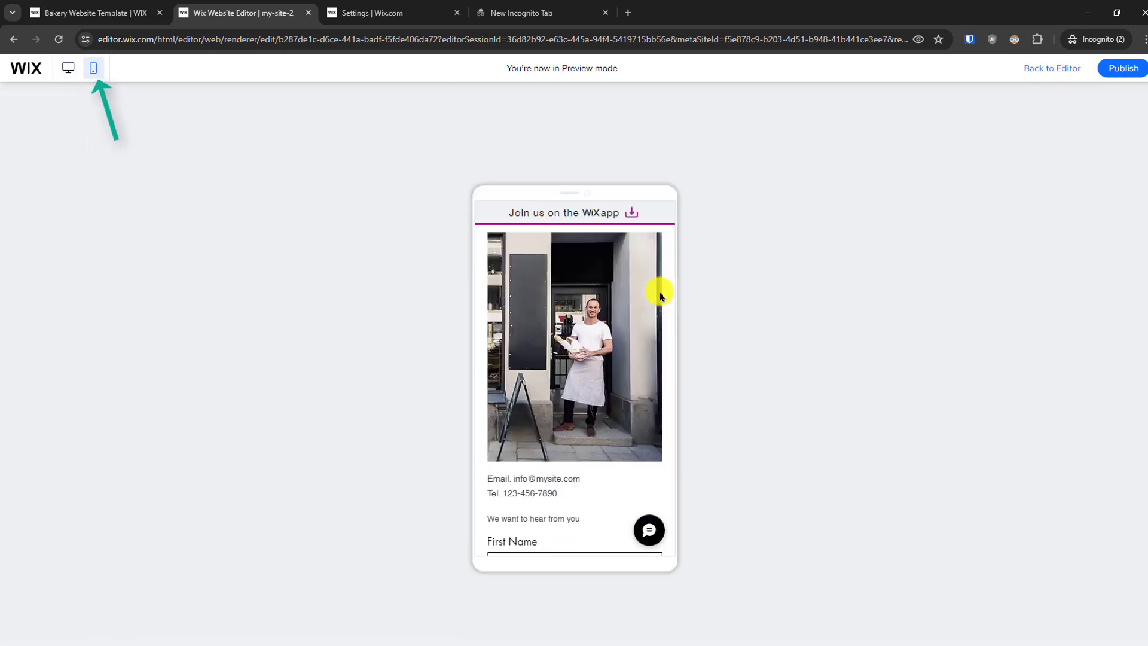
{"action": "scroll", "coordinate": [659, 297], "scroll_direction": "down", "scroll_amount": 3}
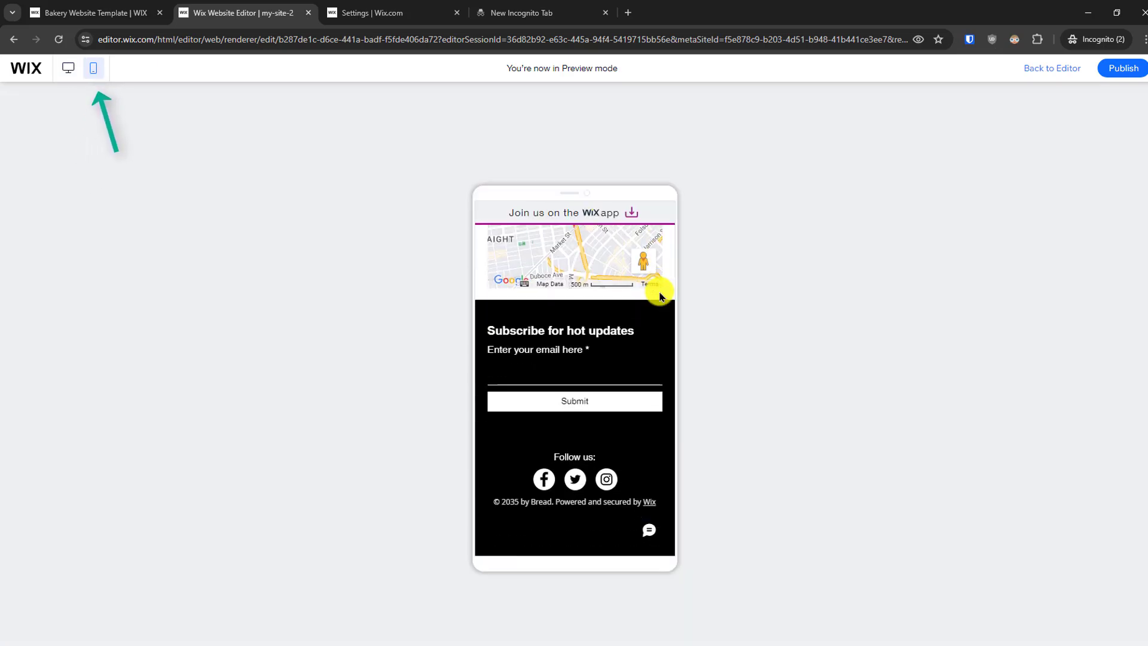
{"action": "scroll", "coordinate": [660, 296], "scroll_direction": "up", "scroll_amount": 8}
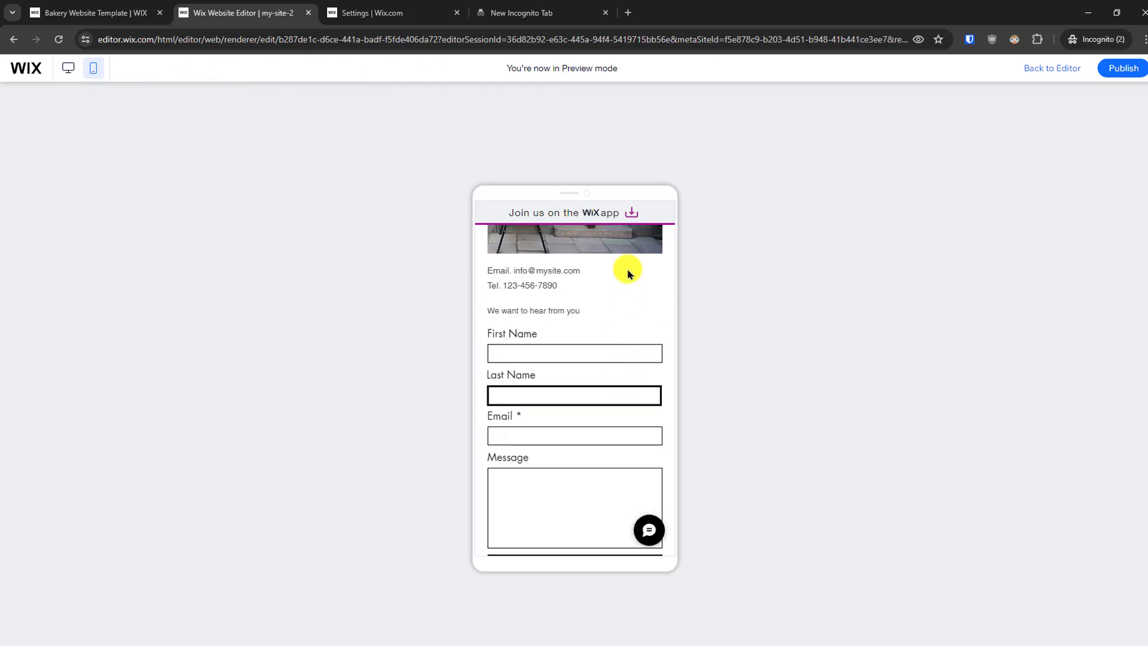
{"action": "scroll", "coordinate": [628, 275], "scroll_direction": "up", "scroll_amount": 5}
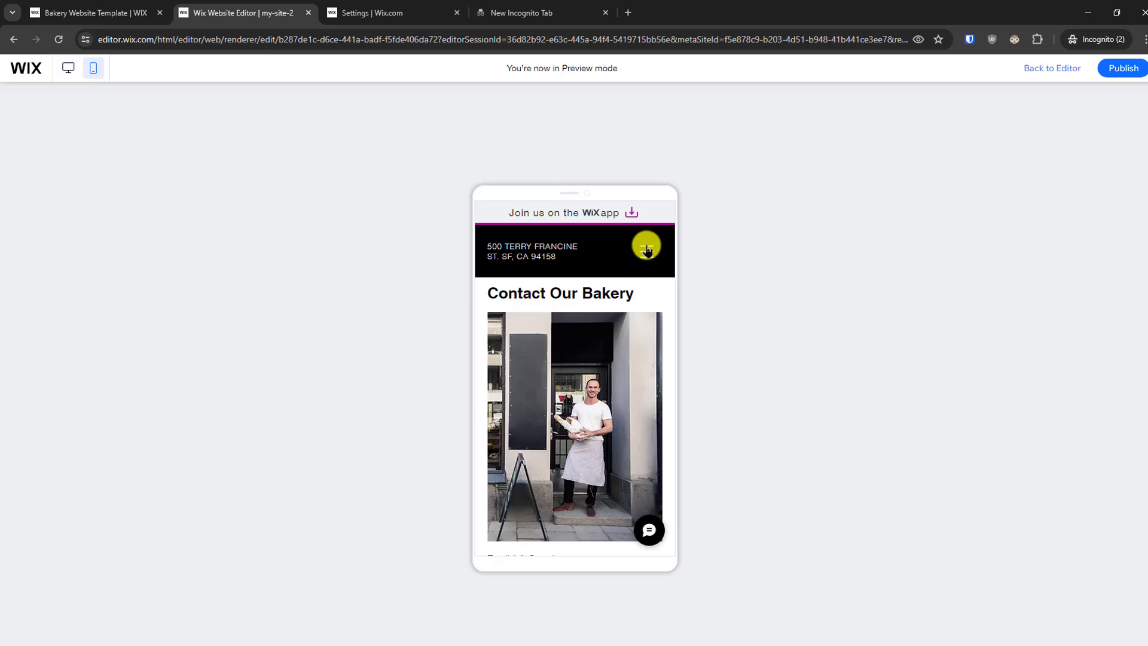
- Go to the Home page in the mobile preview and review its sections down to the Coffee banner
{"action": "left_click", "coordinate": [646, 248]}
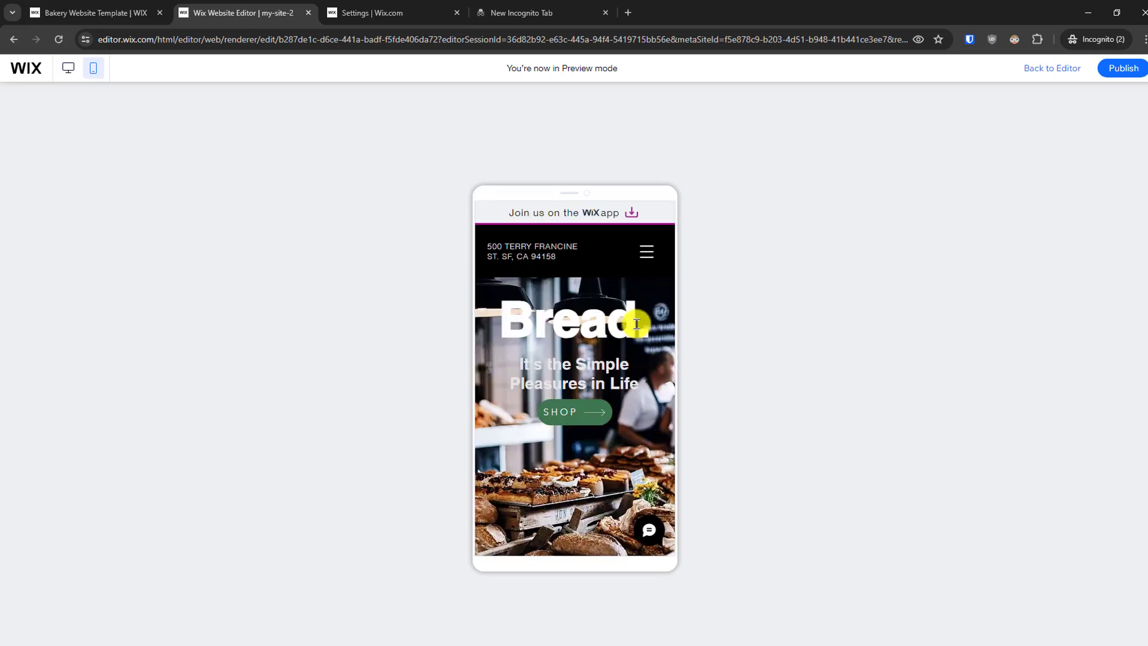
{"action": "scroll", "coordinate": [644, 410], "scroll_direction": "down", "scroll_amount": 10}
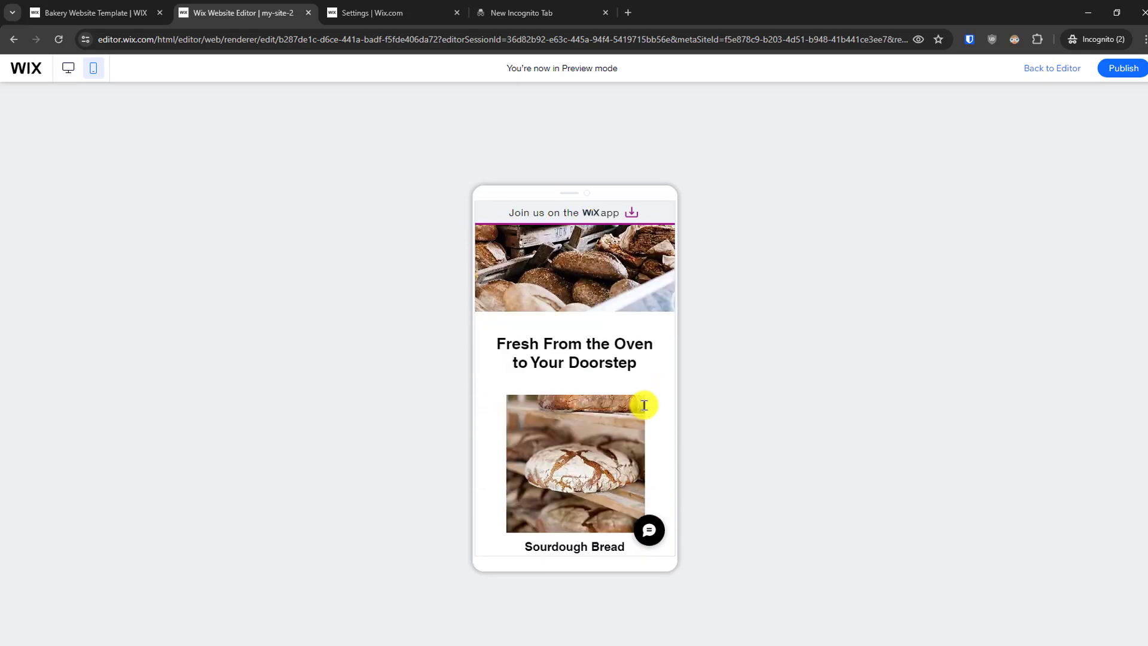
{"action": "scroll", "coordinate": [644, 406], "scroll_direction": "down", "scroll_amount": 10}
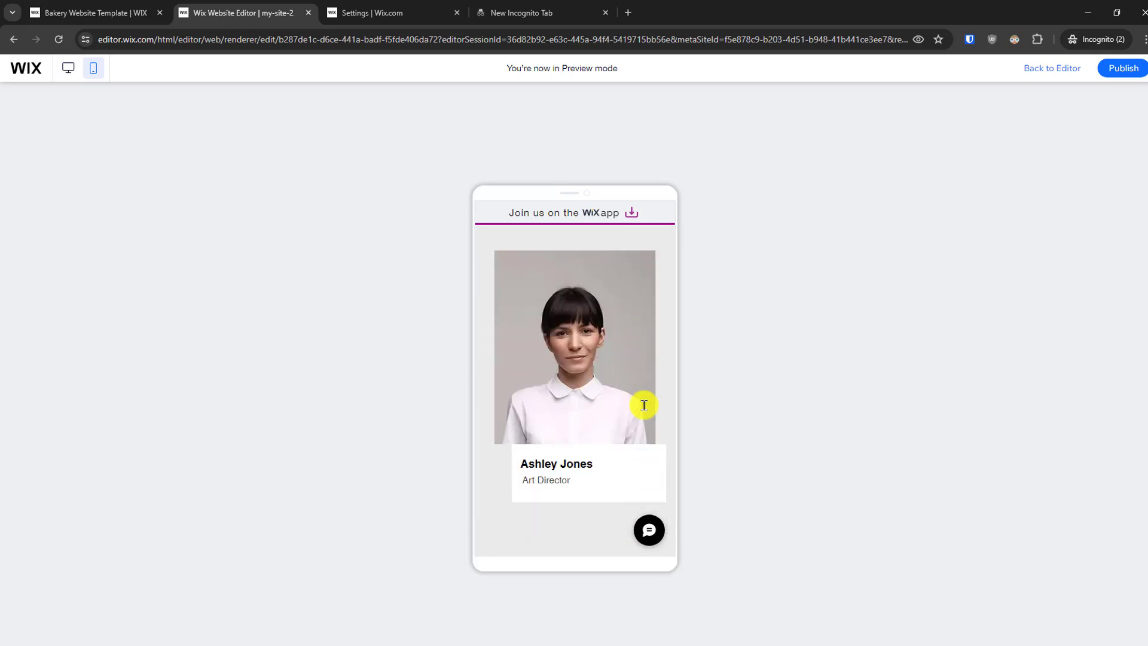
{"action": "scroll", "coordinate": [644, 405], "scroll_direction": "down", "scroll_amount": 10}
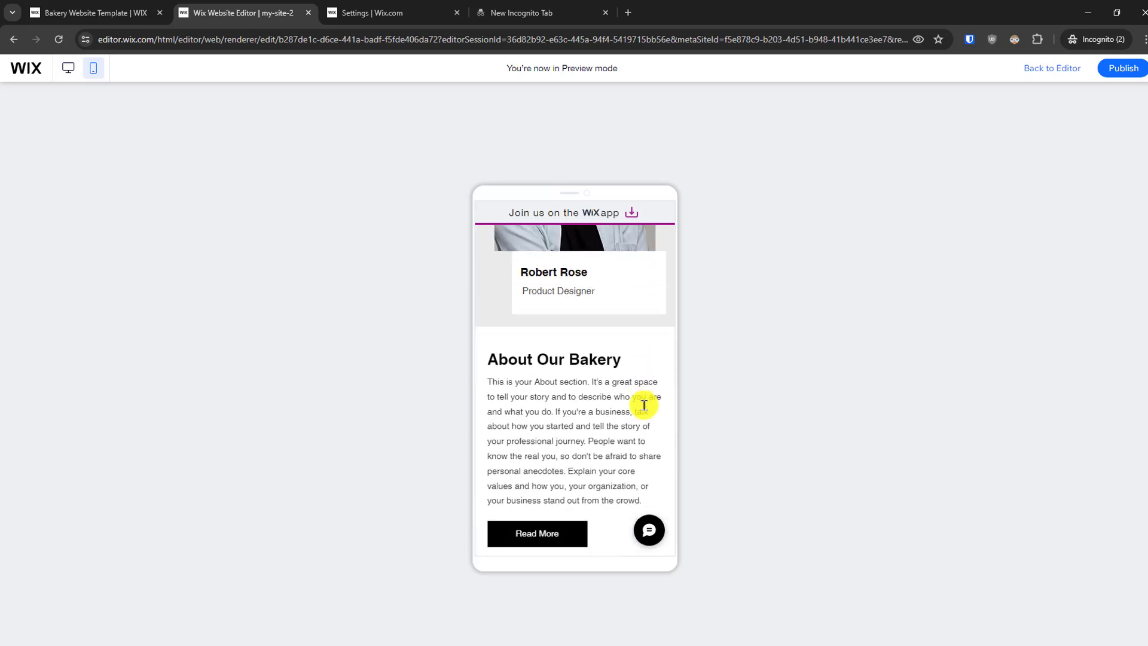
{"action": "scroll", "coordinate": [644, 405], "scroll_direction": "down", "scroll_amount": 10}
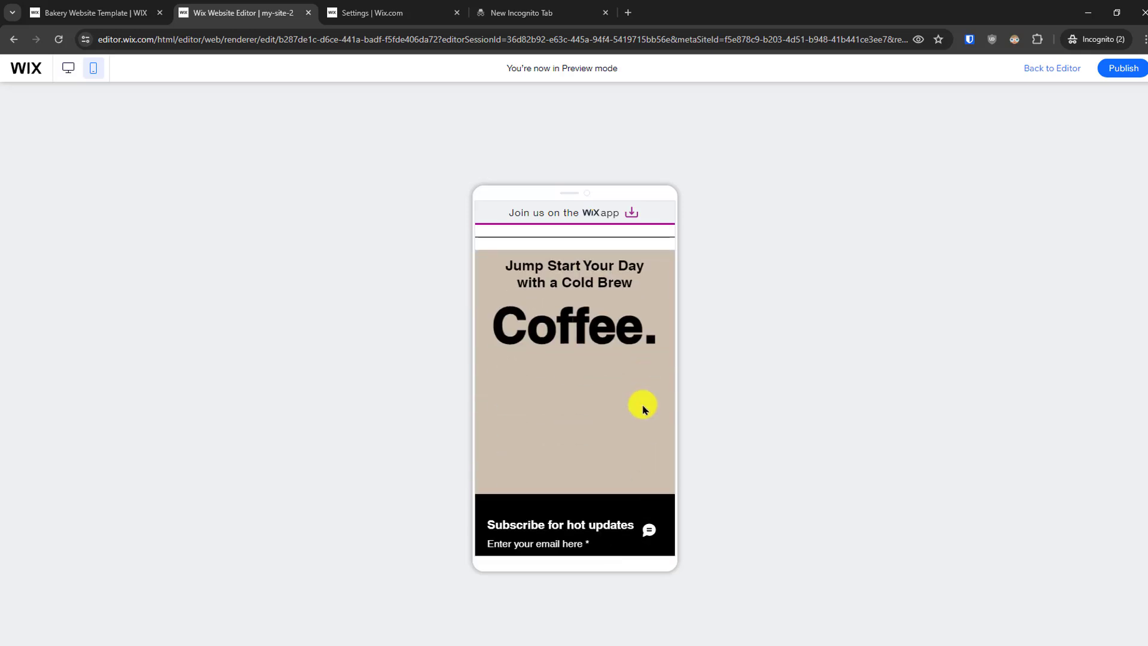
{"action": "scroll", "coordinate": [645, 409], "scroll_direction": "up", "scroll_amount": 6}
{"action": "scroll", "coordinate": [644, 407], "scroll_direction": "up", "scroll_amount": 10}
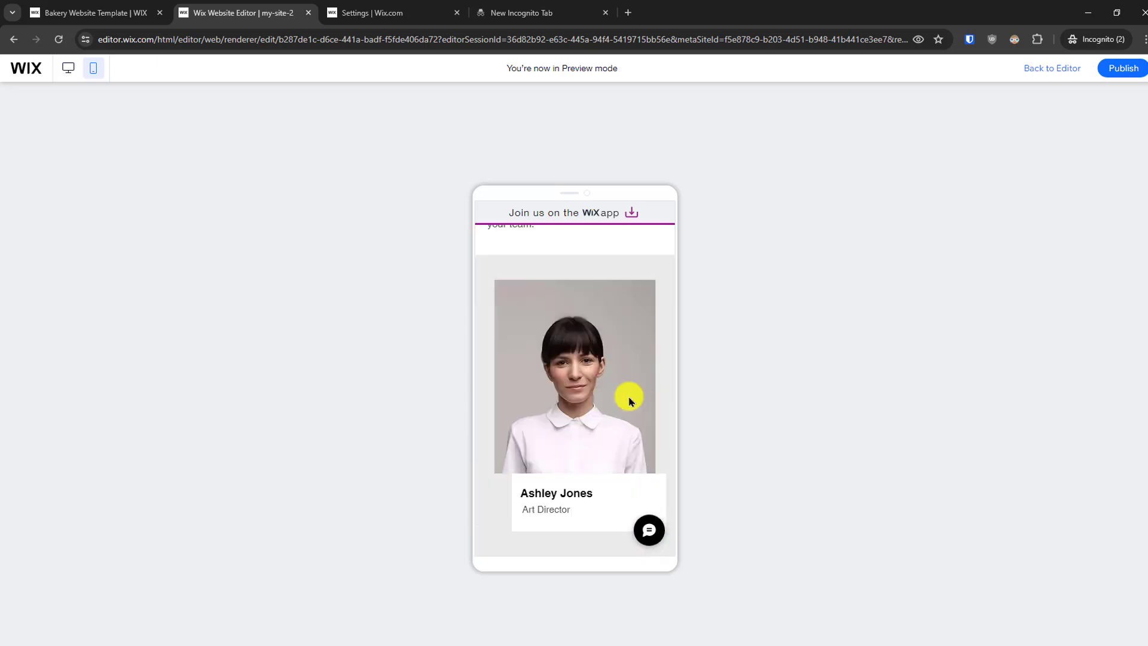
- Switch the preview back to desktop, then publish the site and open the live version
{"action": "left_click", "coordinate": [69, 69]}
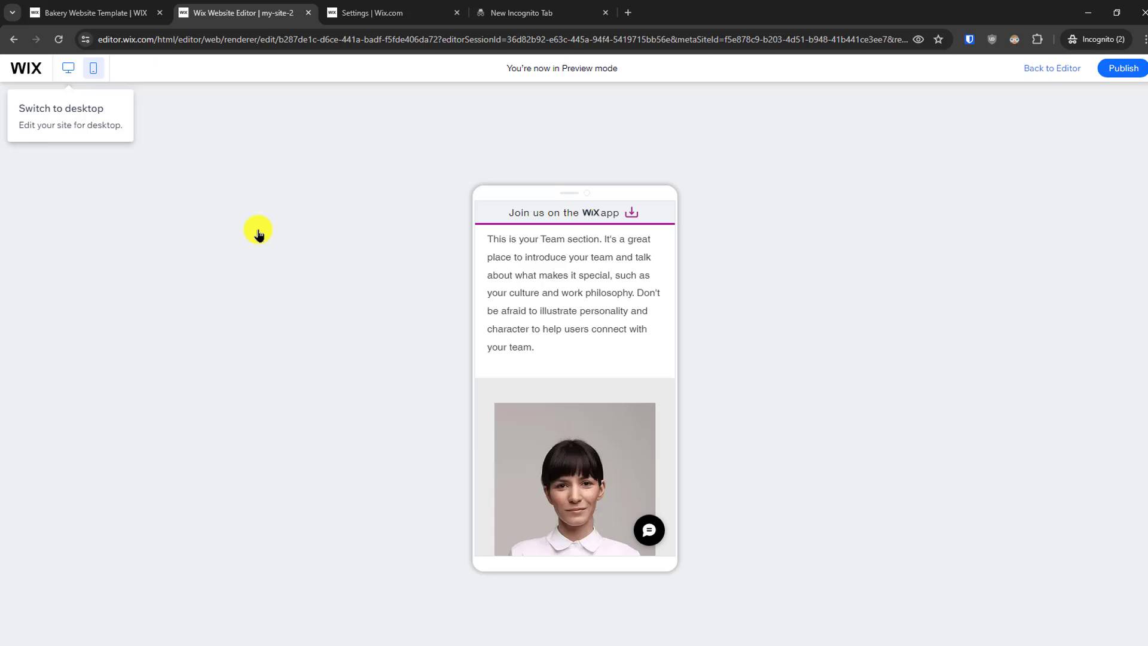
{"action": "left_click", "coordinate": [69, 69]}
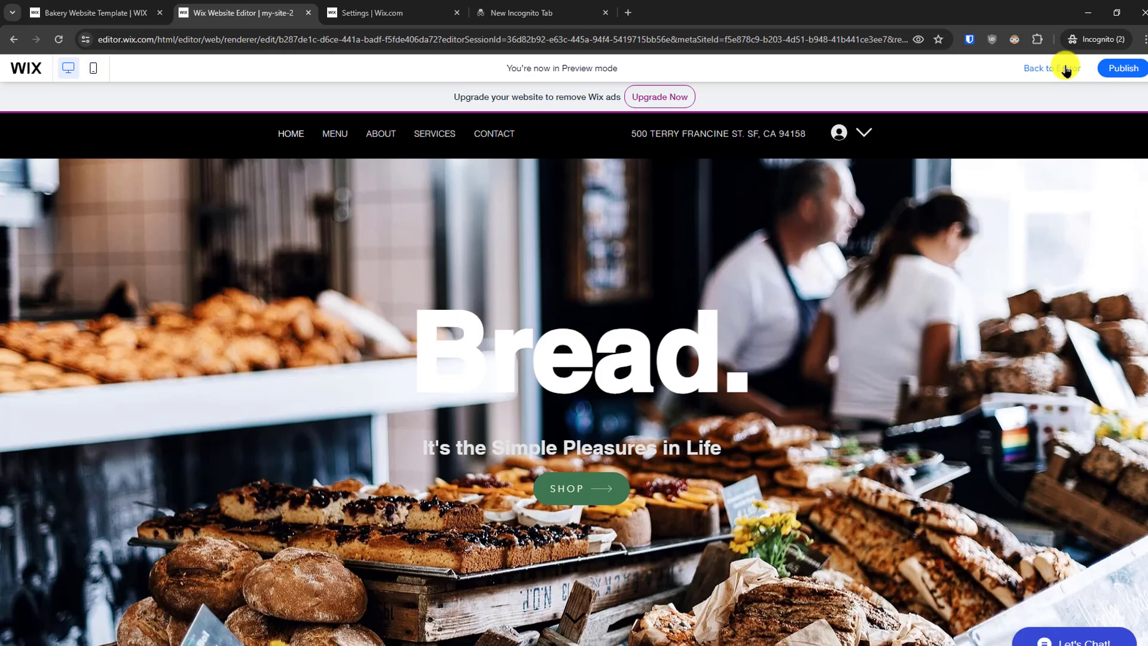
{"action": "left_click", "coordinate": [1124, 68]}
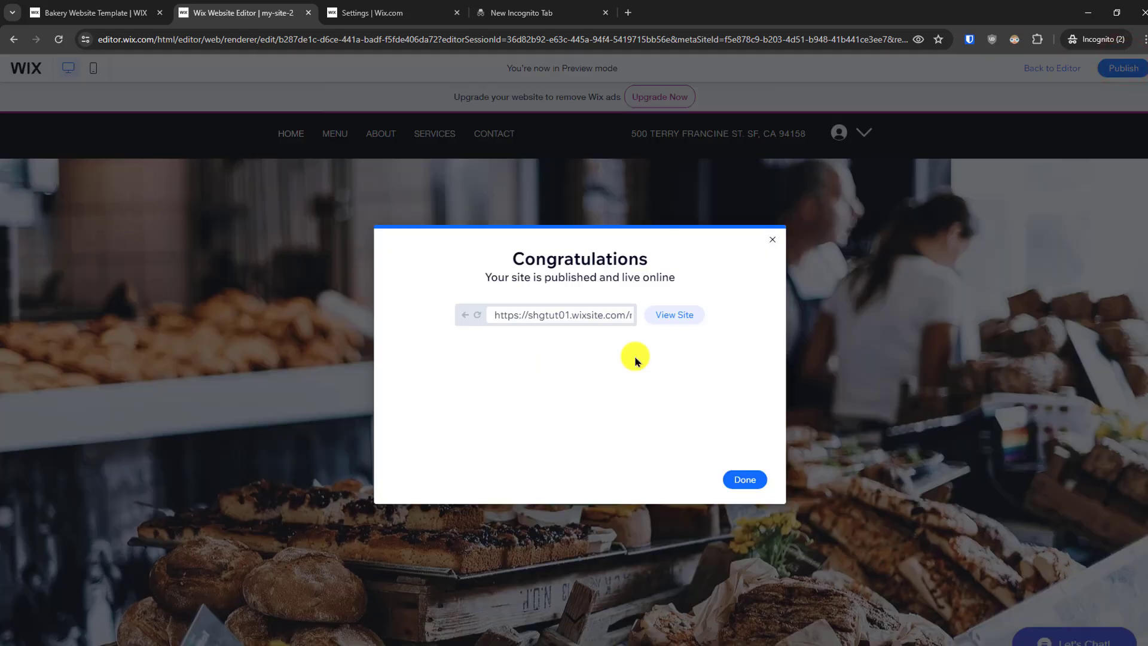
{"action": "left_click", "coordinate": [677, 315]}
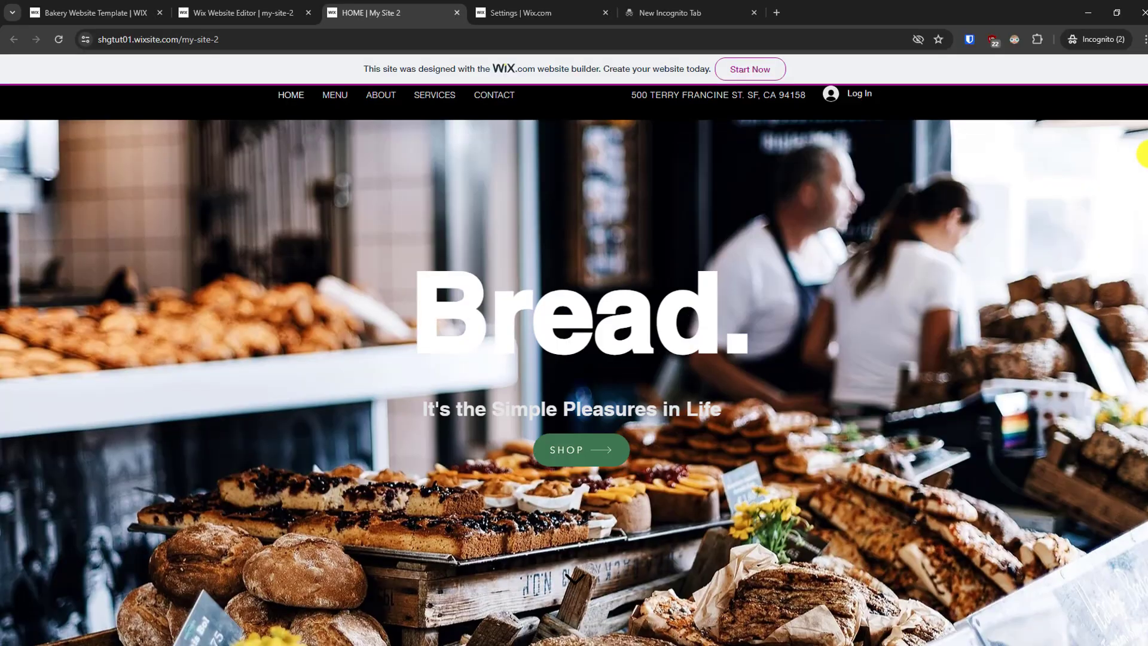
- Review the published home page from the Bread. banner down to the subscription footer and back
{"action": "scroll", "coordinate": [1137, 287], "scroll_direction": "down", "scroll_amount": 20}
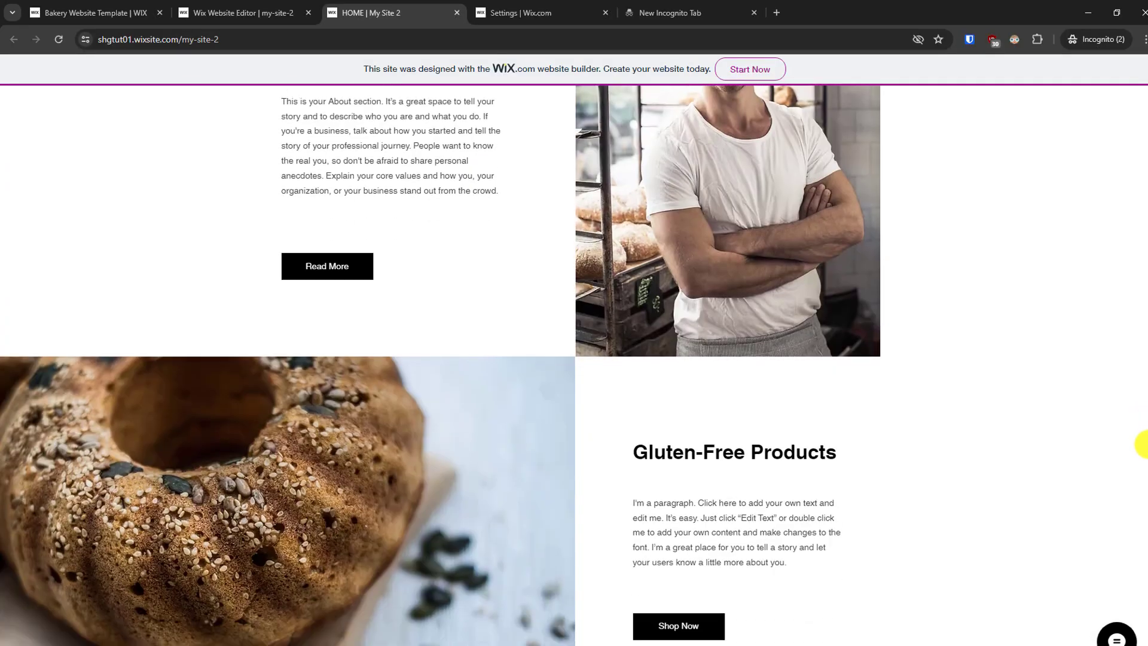
{"action": "left_click_drag", "start_coordinate": [1146, 444], "coordinate": [1080, 204]}
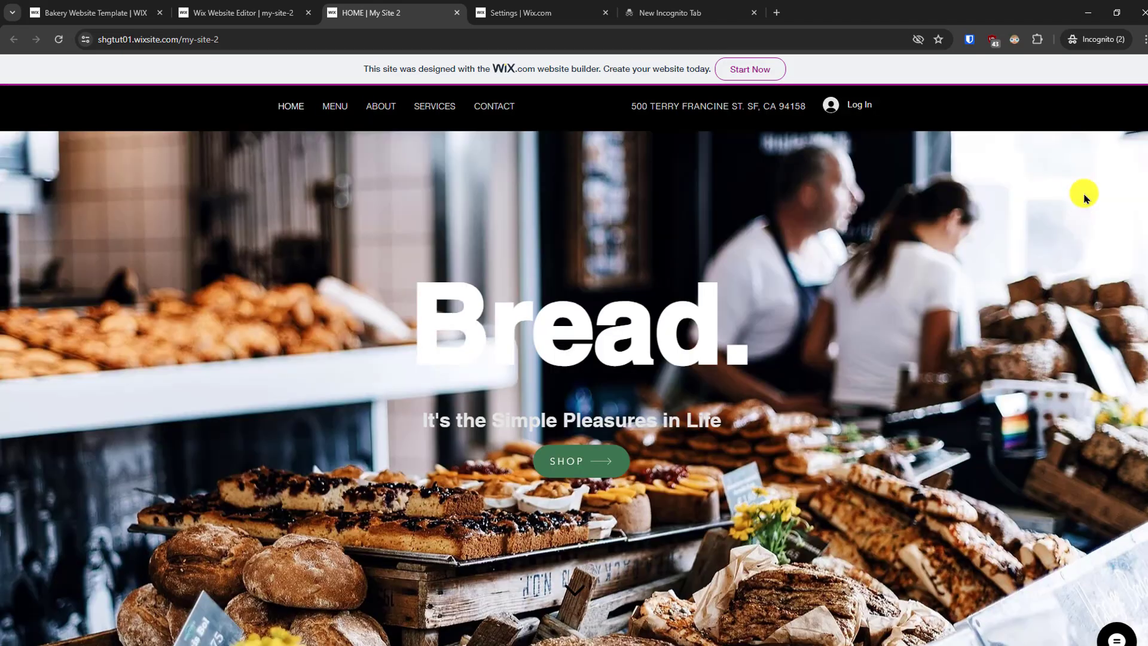
{"action": "left_click_drag", "start_coordinate": [1147, 117], "coordinate": [1138, 367]}
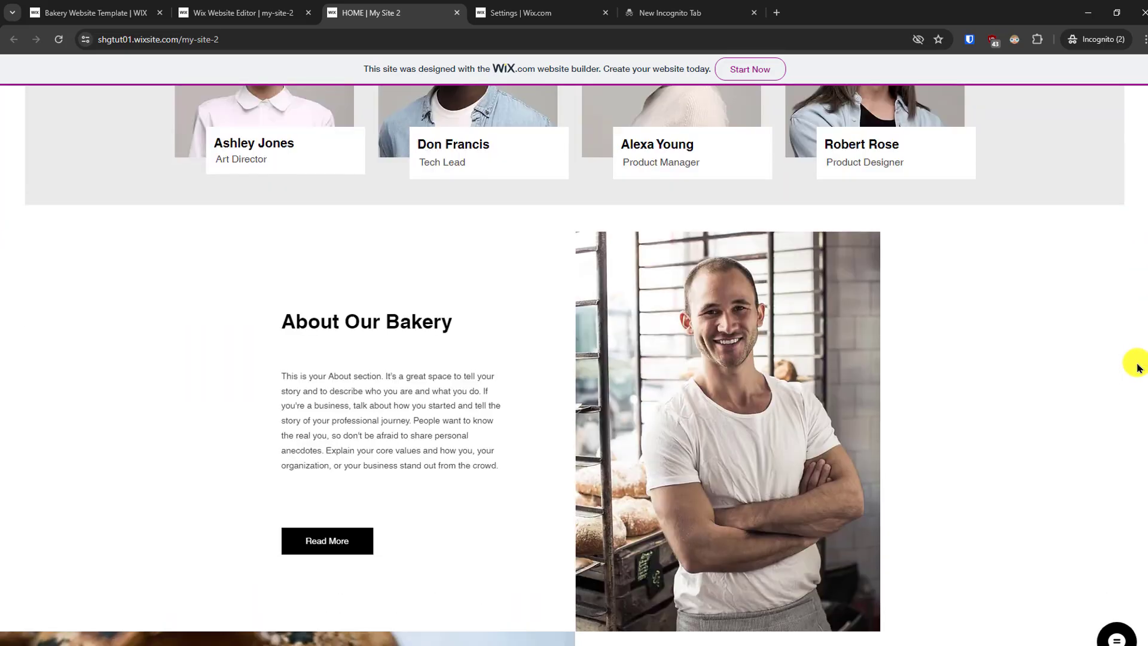
{"action": "scroll", "coordinate": [1138, 368], "scroll_direction": "down", "scroll_amount": 15}
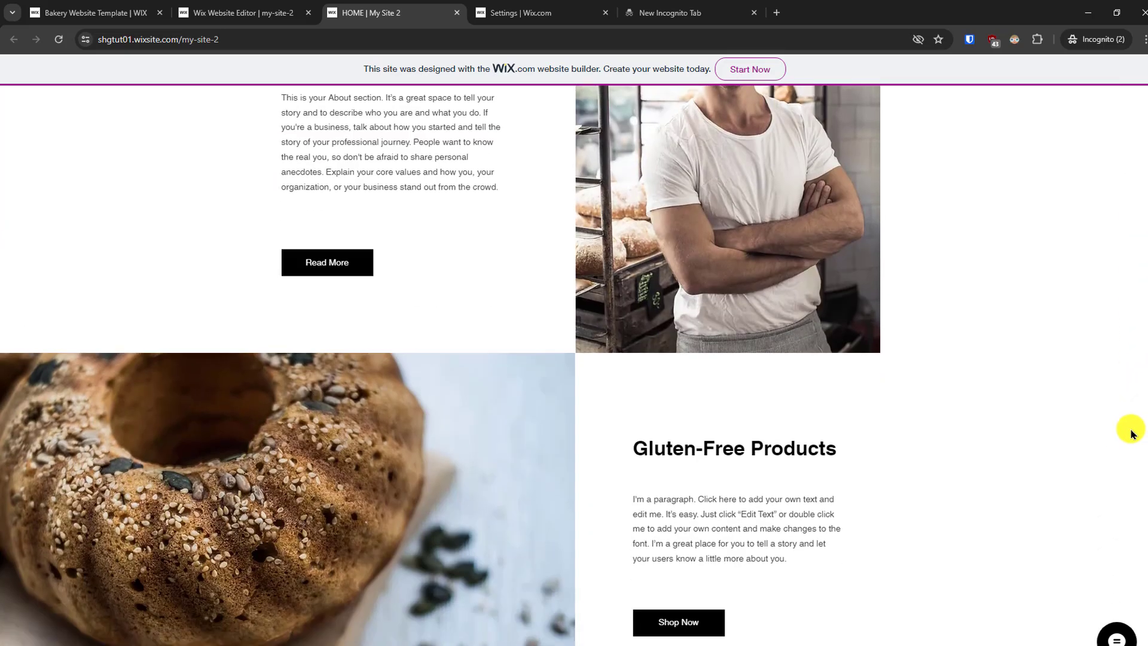
{"action": "scroll", "coordinate": [1113, 559], "scroll_direction": "down", "scroll_amount": 8}
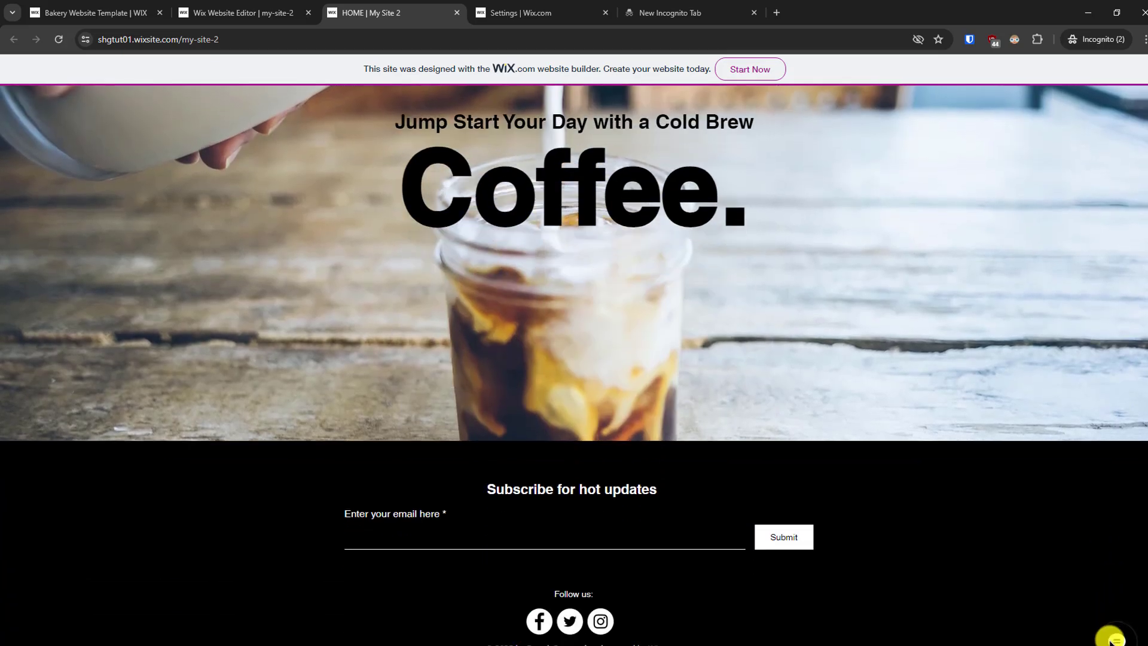
{"action": "scroll", "coordinate": [1116, 456], "scroll_direction": "up", "scroll_amount": 15}
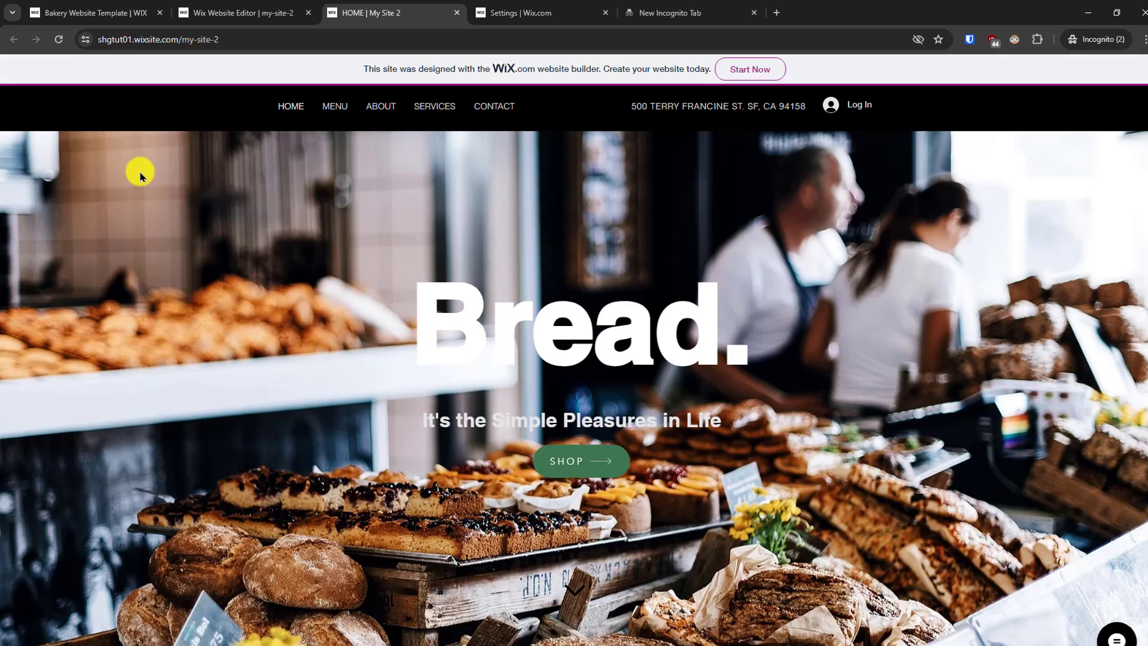
- Check the Menu, About, Services and Contact pages of the published site
{"action": "left_click", "coordinate": [333, 105]}
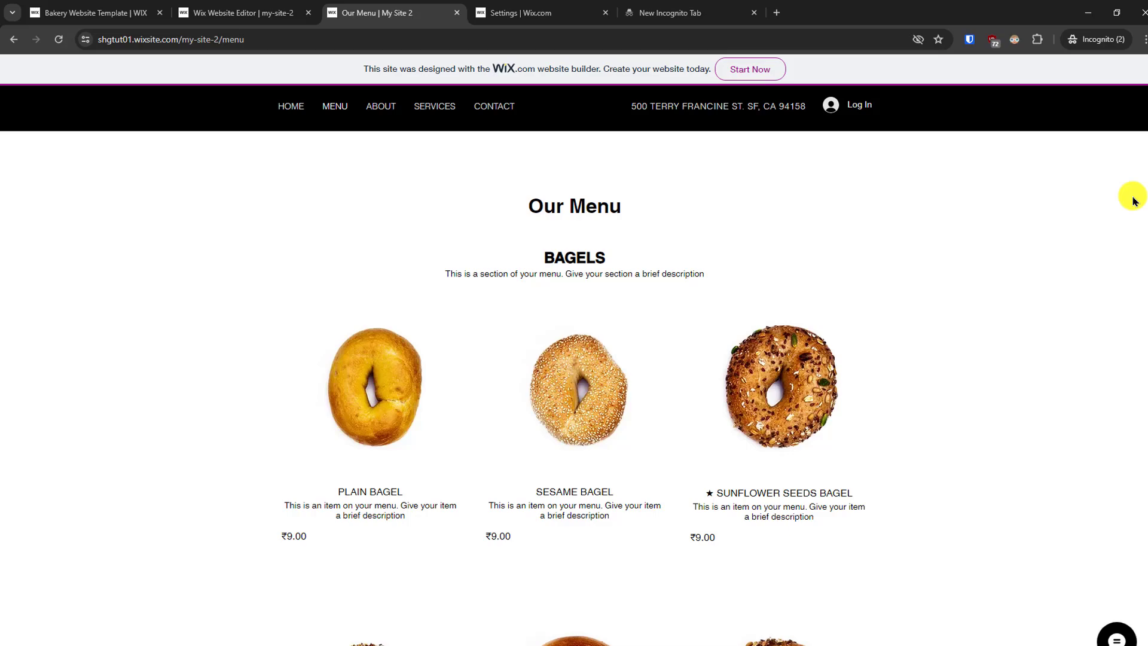
{"action": "left_click_drag", "start_coordinate": [1146, 172], "coordinate": [1144, 96]}
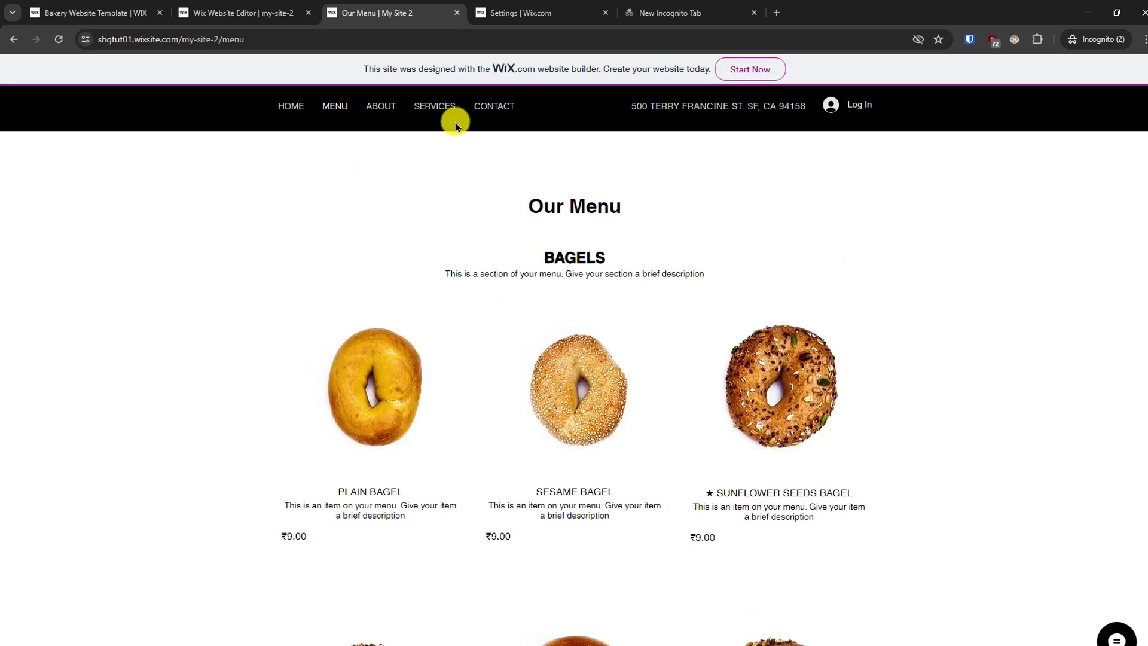
{"action": "left_click", "coordinate": [390, 106]}
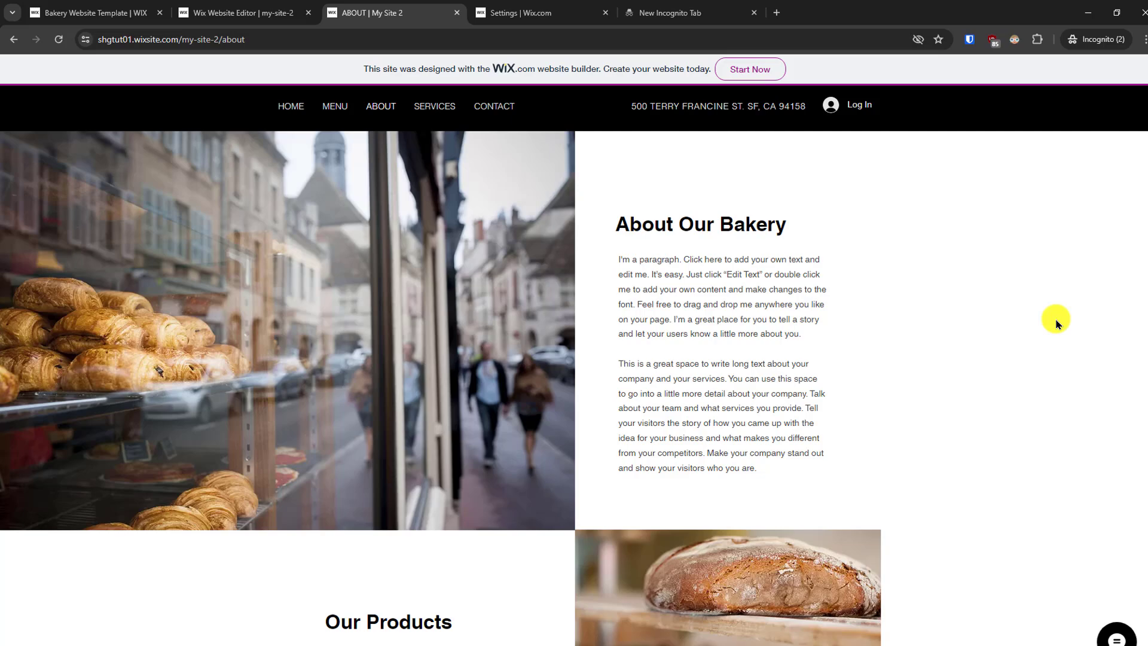
{"action": "left_click_drag", "start_coordinate": [1143, 278], "coordinate": [1142, 187]}
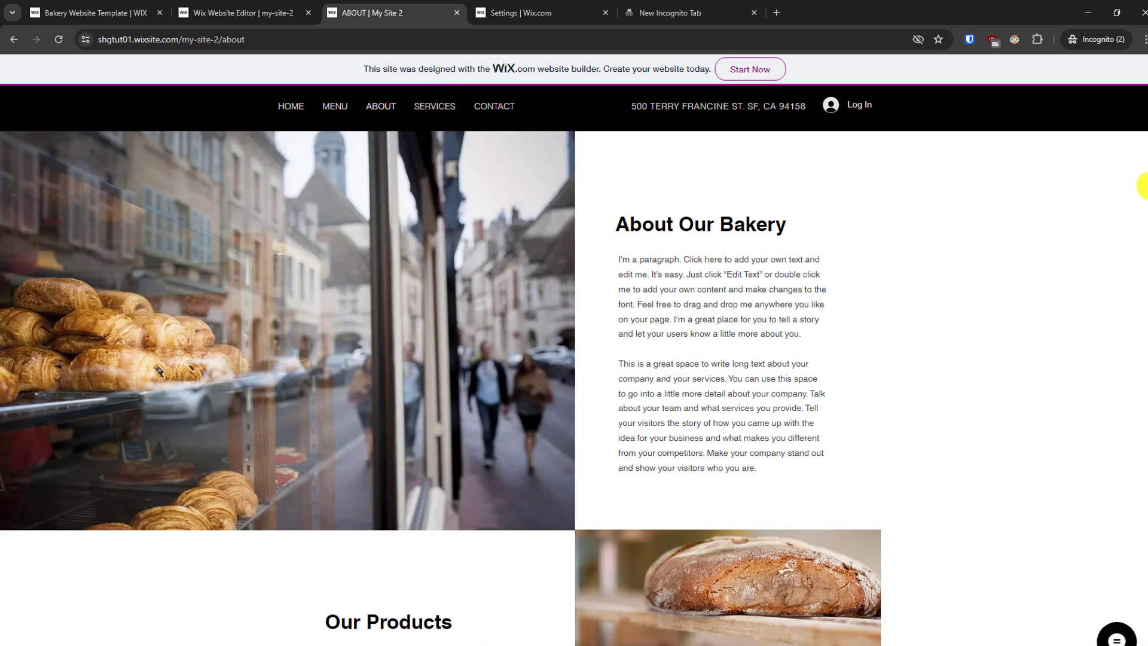
{"action": "left_click", "coordinate": [429, 108]}
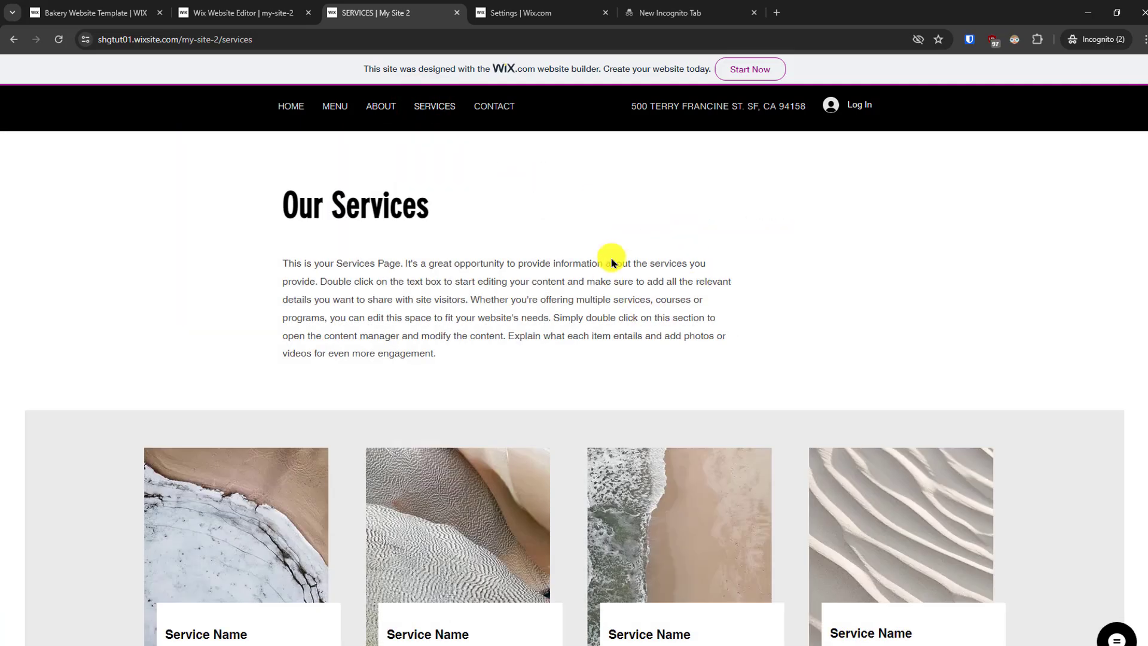
{"action": "left_click_drag", "start_coordinate": [1146, 275], "coordinate": [1127, 117]}
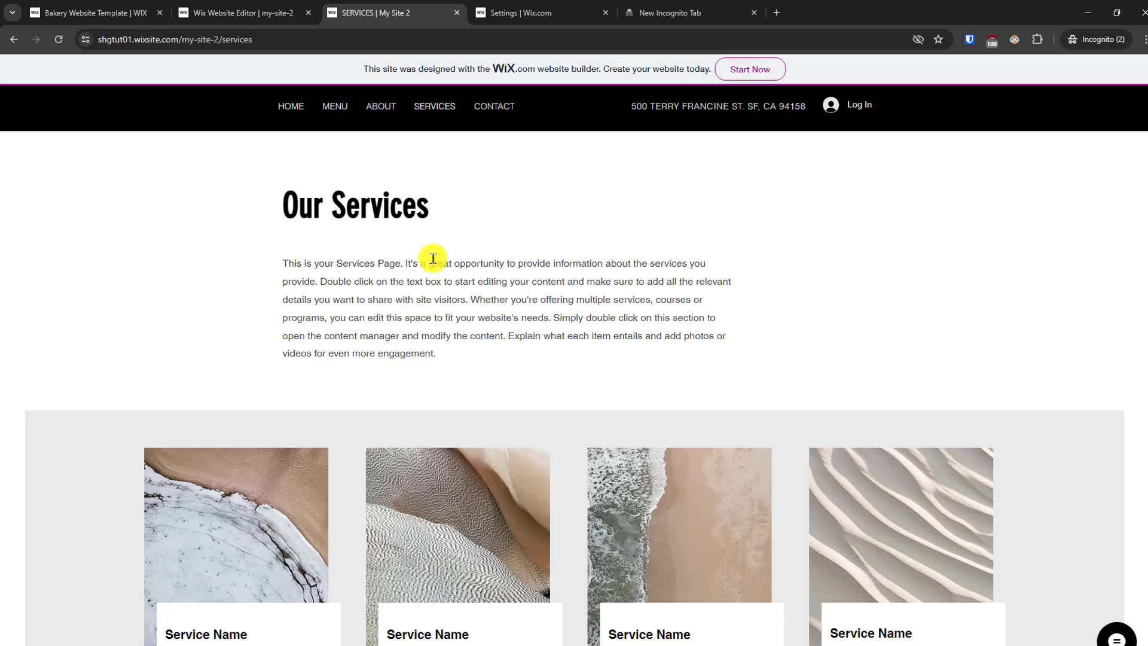
{"action": "left_click", "coordinate": [488, 102]}
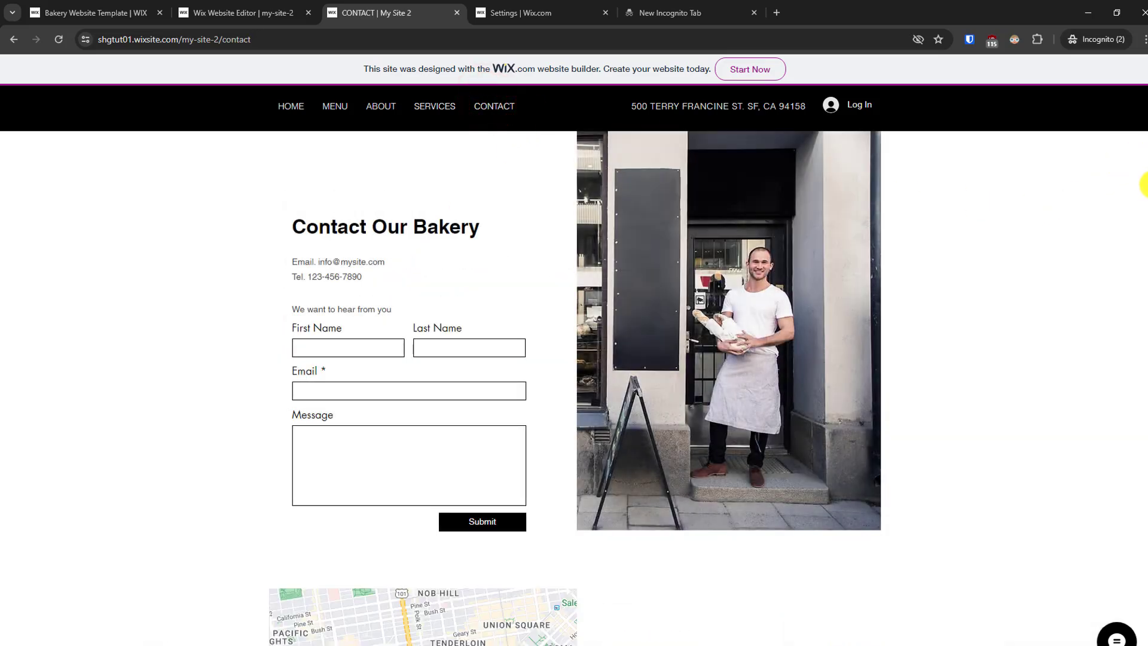
{"action": "left_click_drag", "start_coordinate": [1143, 185], "coordinate": [1138, 159]}
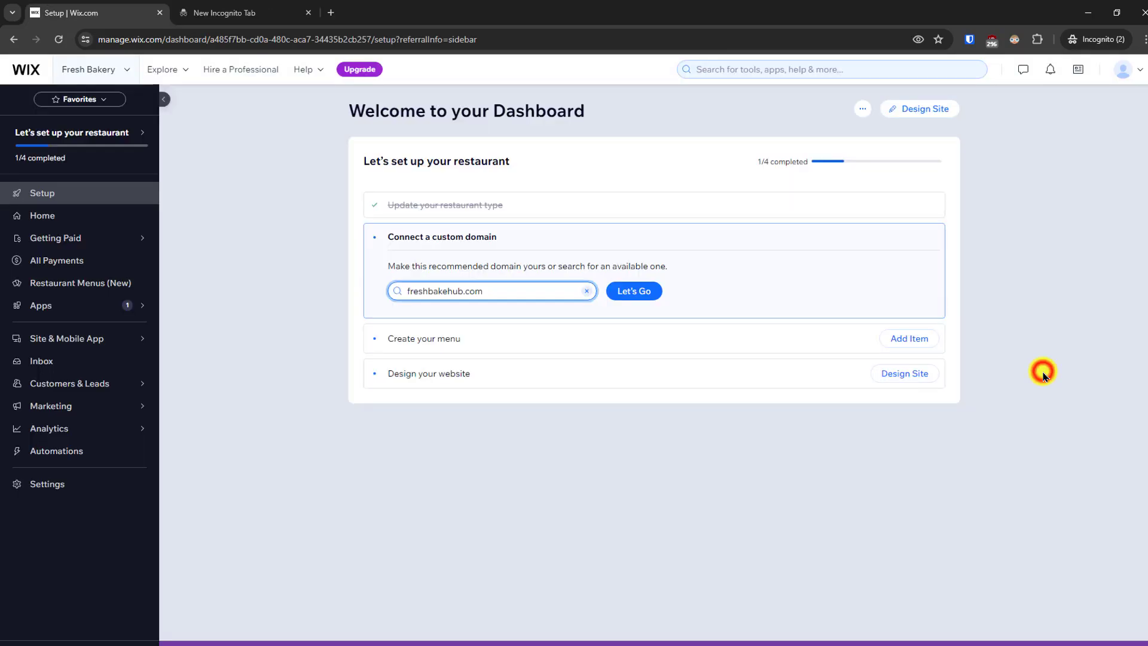